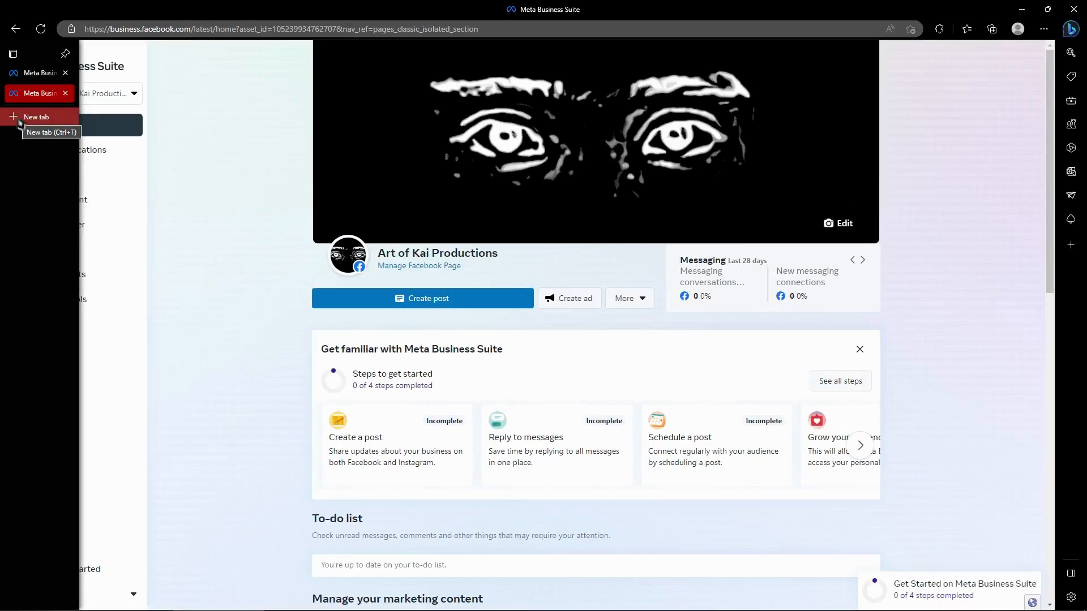
Step: Load facebook.com in a new browser tab and go to the list of managed Pages
click(28, 117)
text(fa)
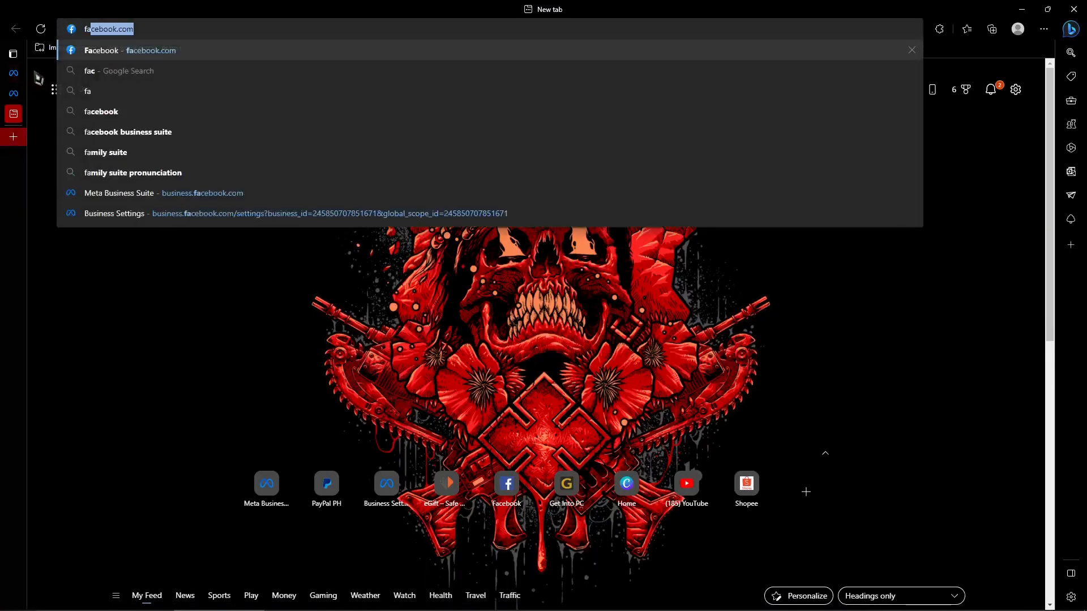
key(Return)
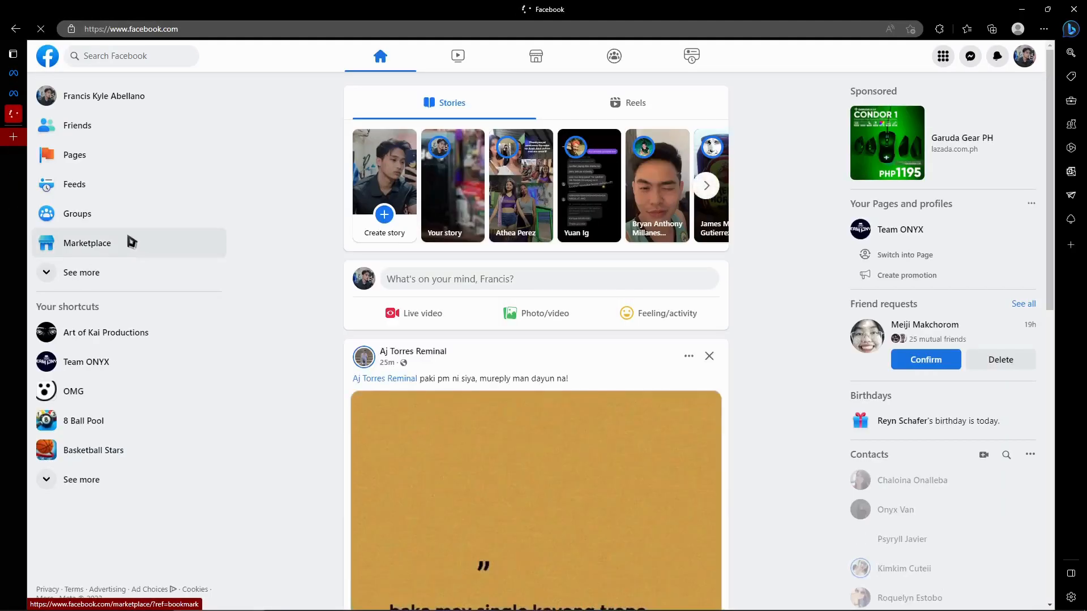
click(85, 159)
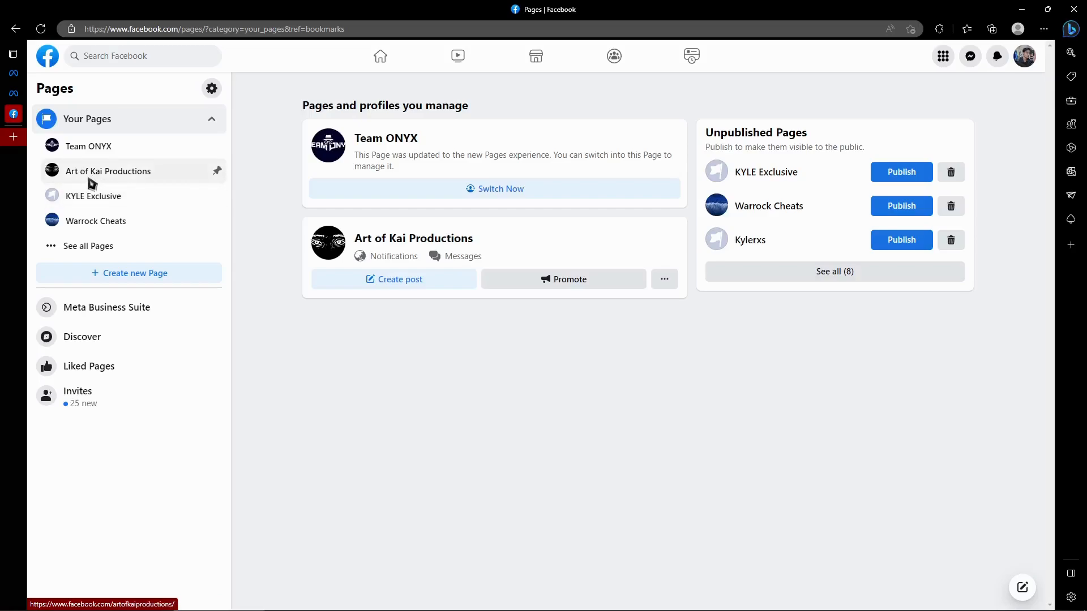
Step: Open the Art of Kai Productions page and go to its Meta Business Suite home
click(117, 176)
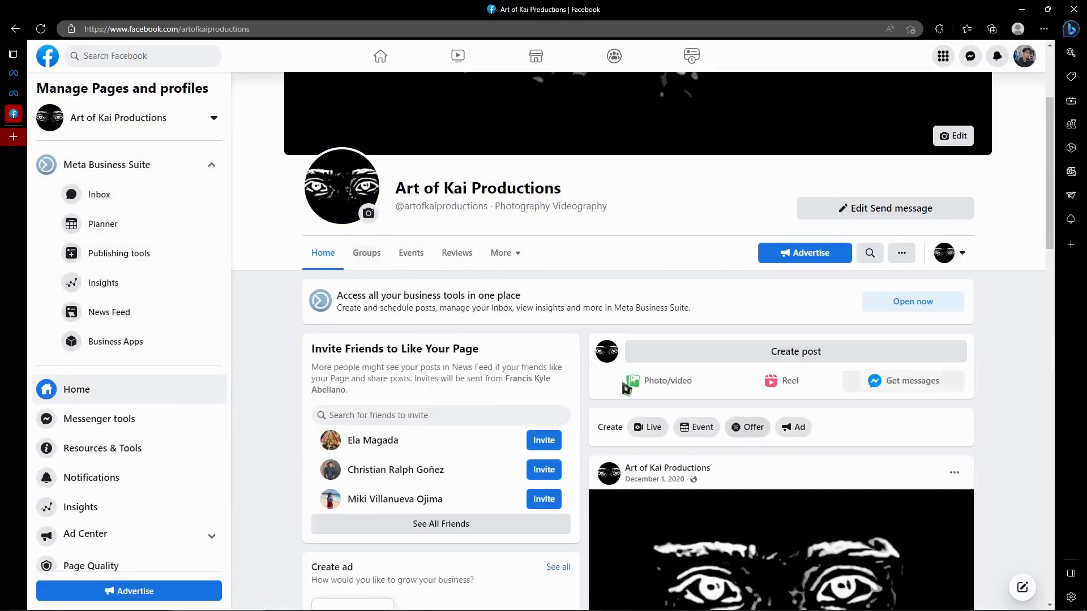
click(114, 165)
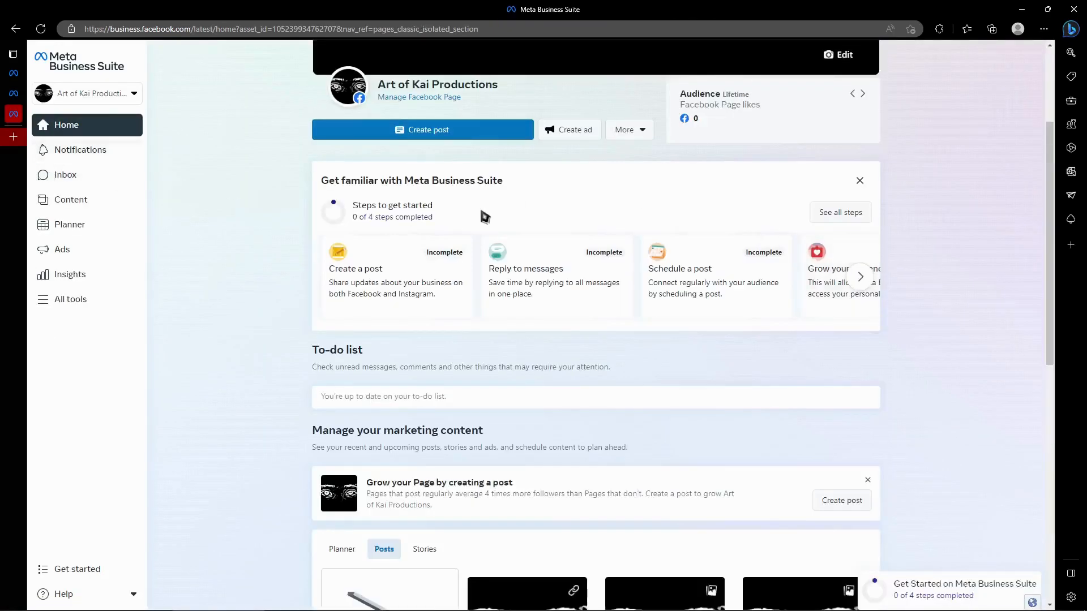
scroll(478, 204, up, 3)
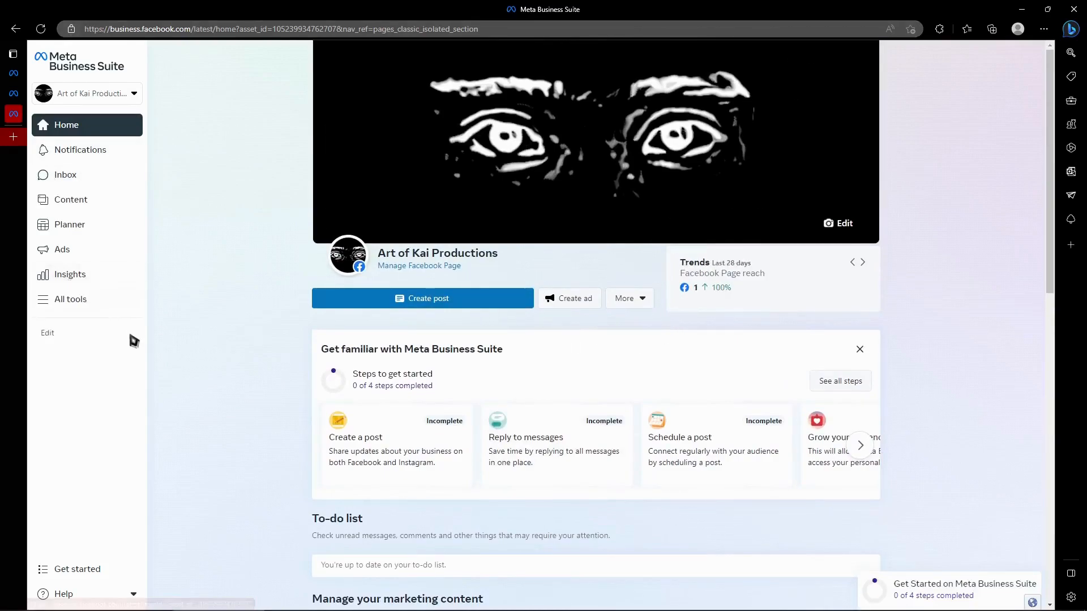
Step: Go to Business settings at business.facebook.com/settings by replacing the rest of the current address after the domain
click(256, 34)
double_click(256, 33)
drag(490, 33, 201, 34)
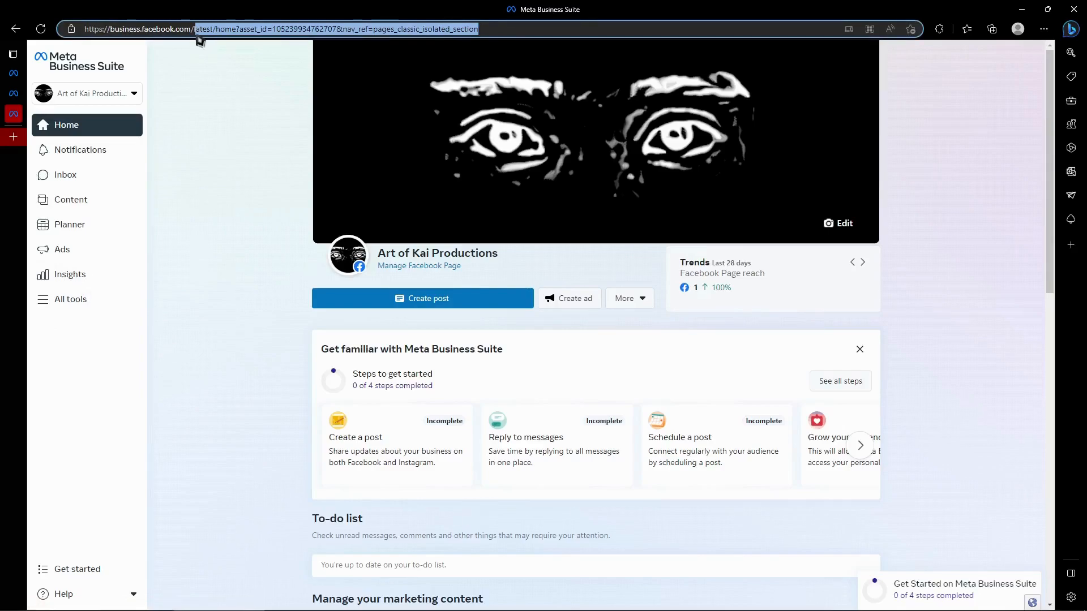
text(settings)
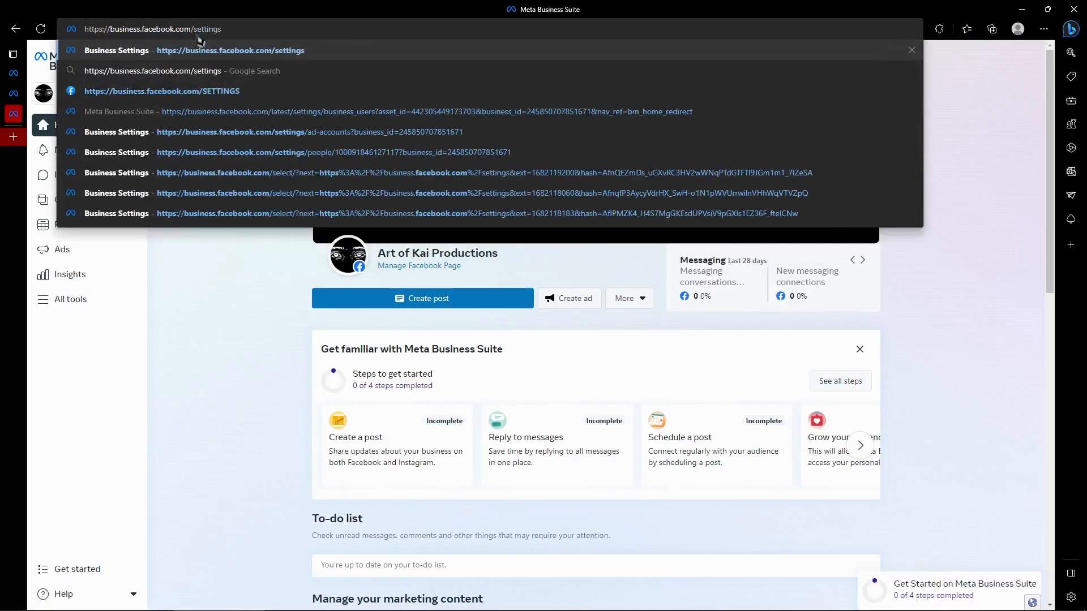
key(Return)
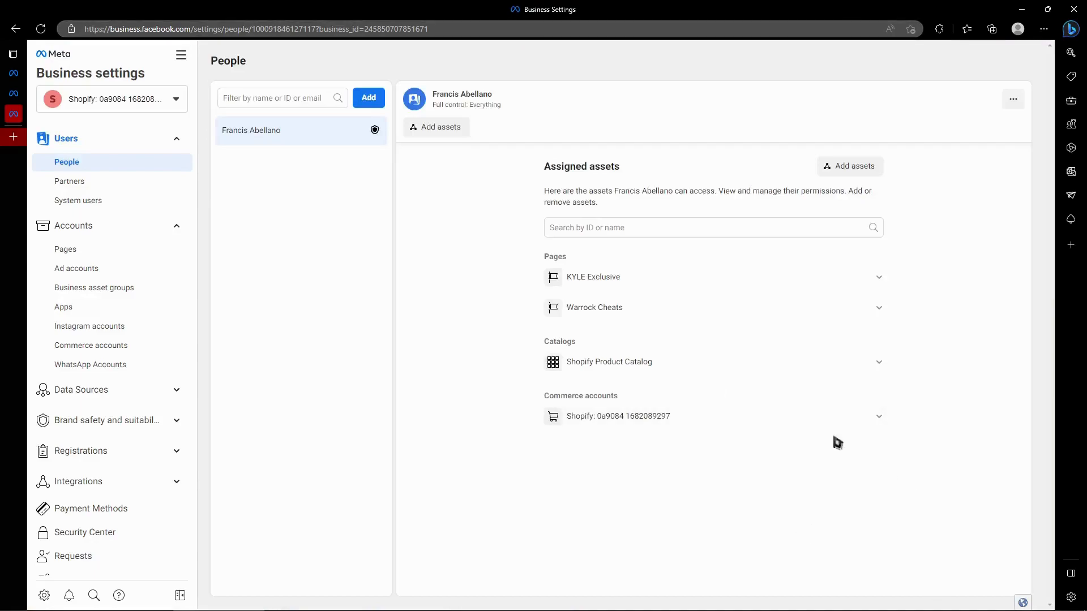
Step: Open the business's ad accounts and examine the Ad tutorials account's details and the options for adding an ad account
click(105, 269)
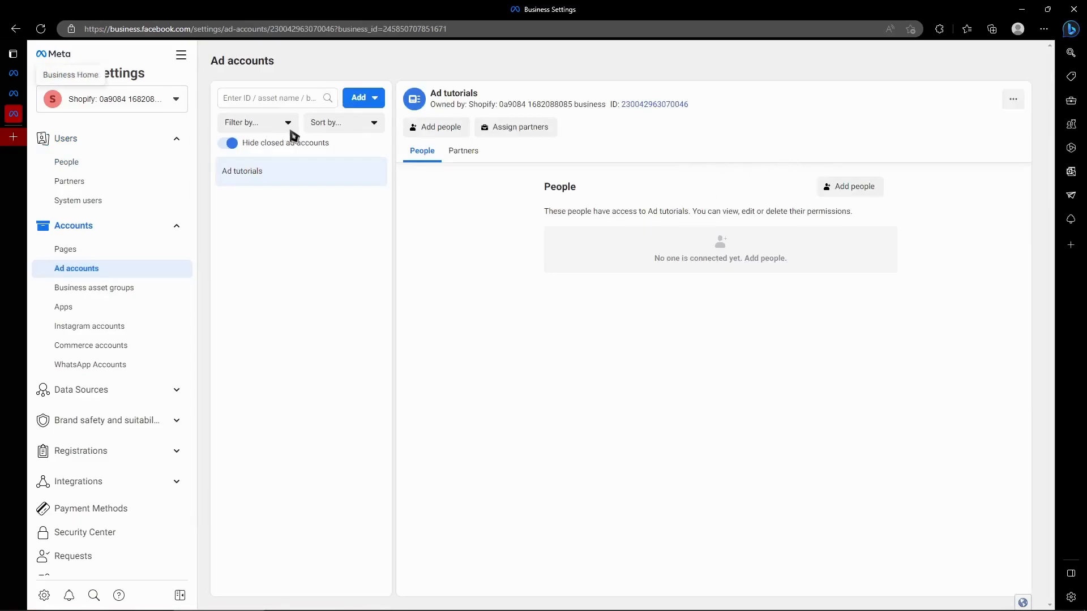
drag(437, 93, 488, 98)
click(435, 97)
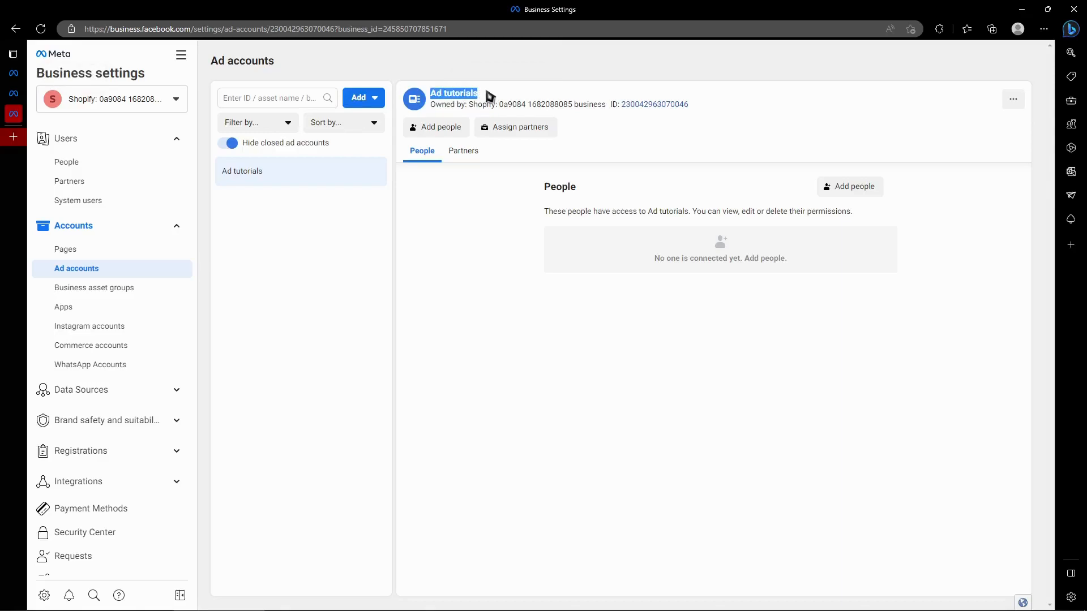
click(363, 107)
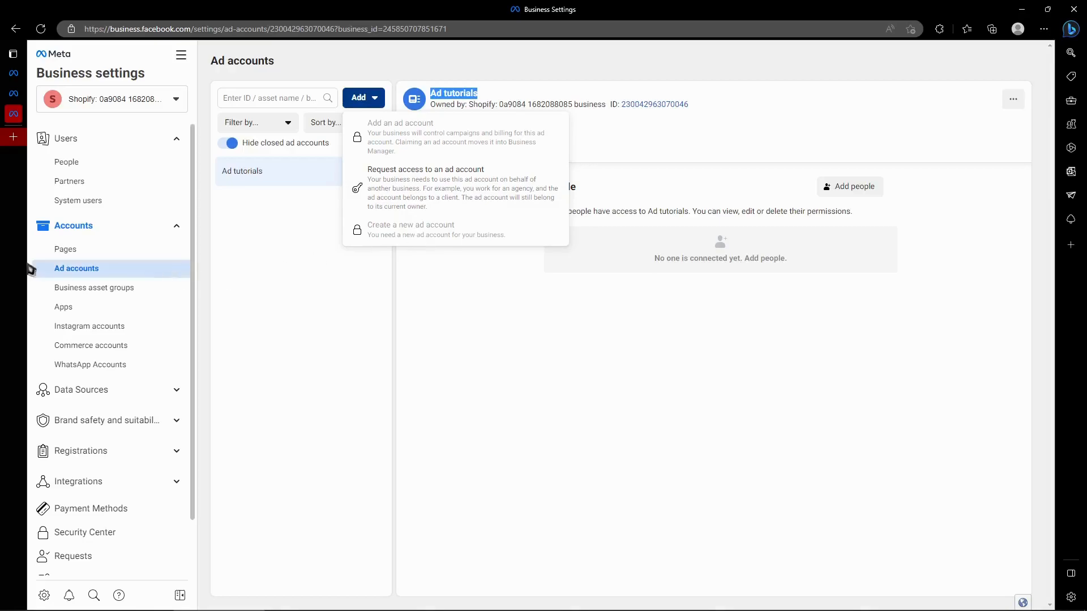
click(513, 400)
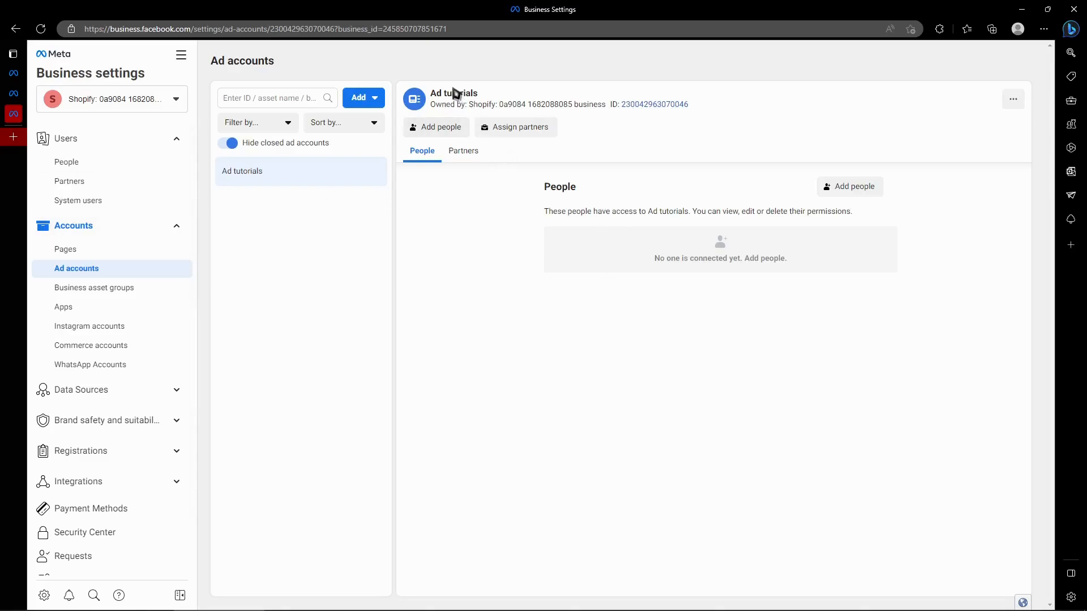
drag(453, 84, 614, 114)
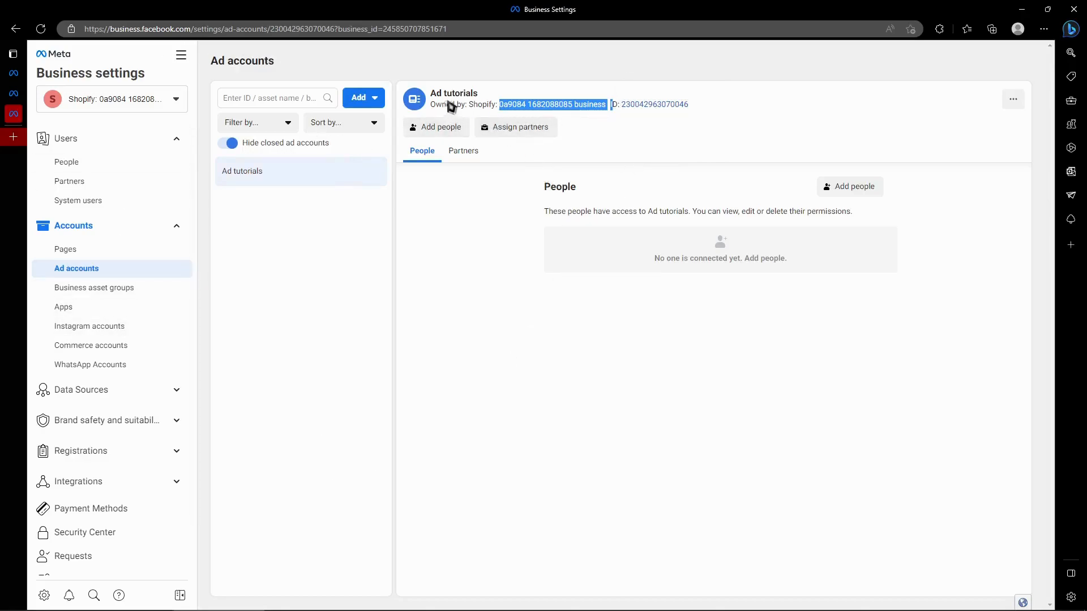
drag(432, 94, 490, 107)
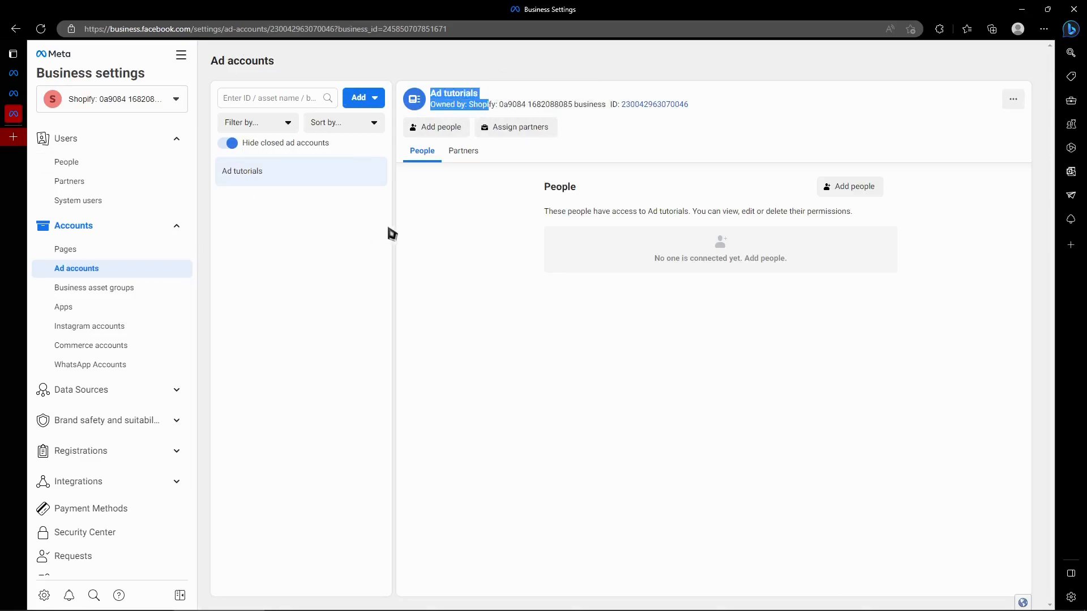
click(448, 101)
drag(433, 93, 485, 90)
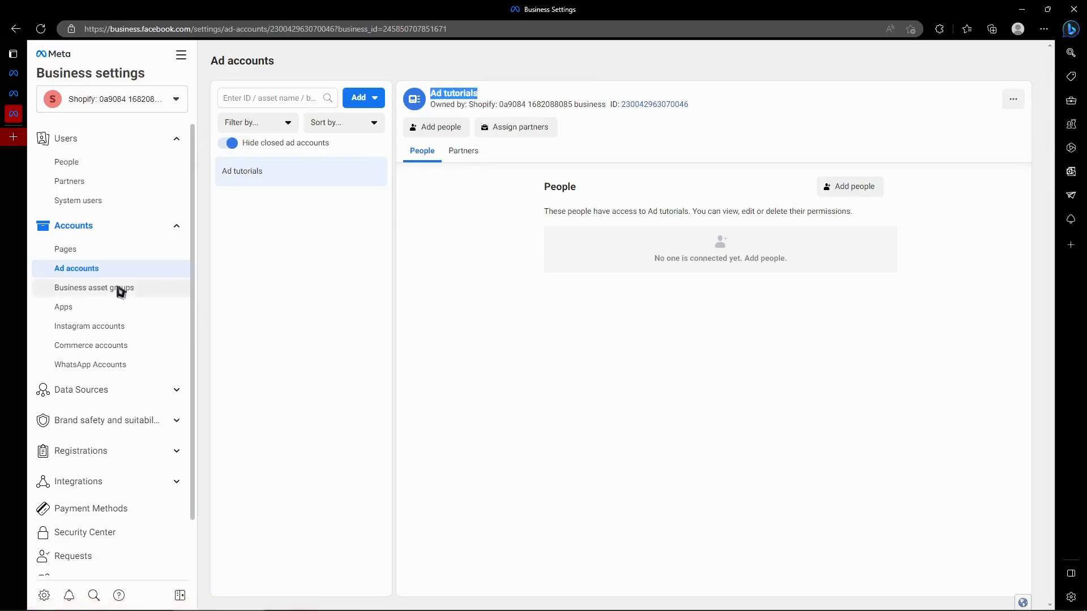
Step: Return to the Meta Business Suite home of Art of Kai Productions and open Ads Manager from its full set of tools
click(85, 52)
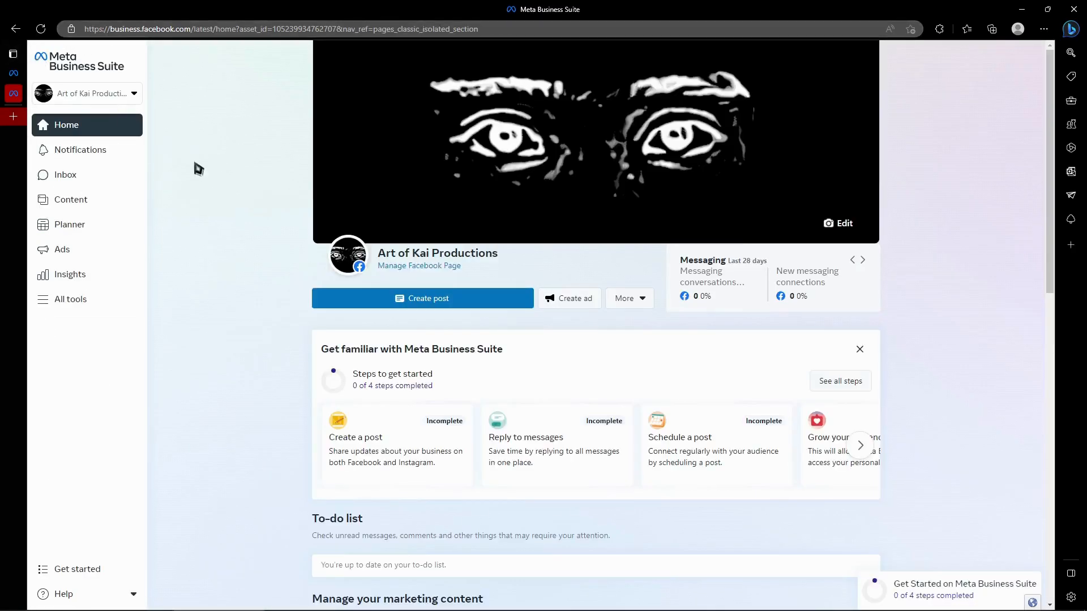
click(88, 305)
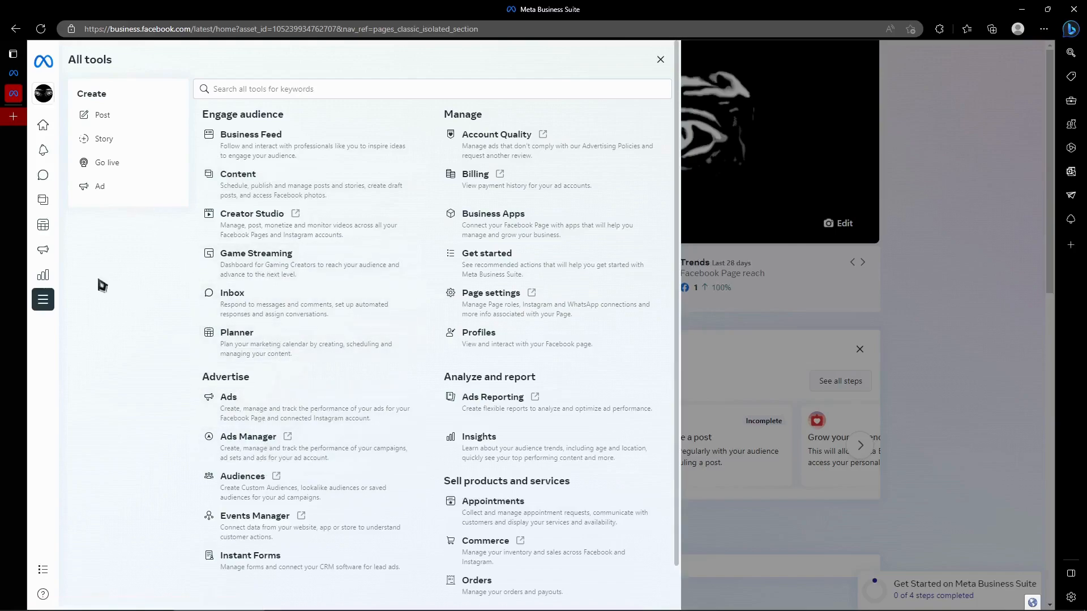
click(81, 119)
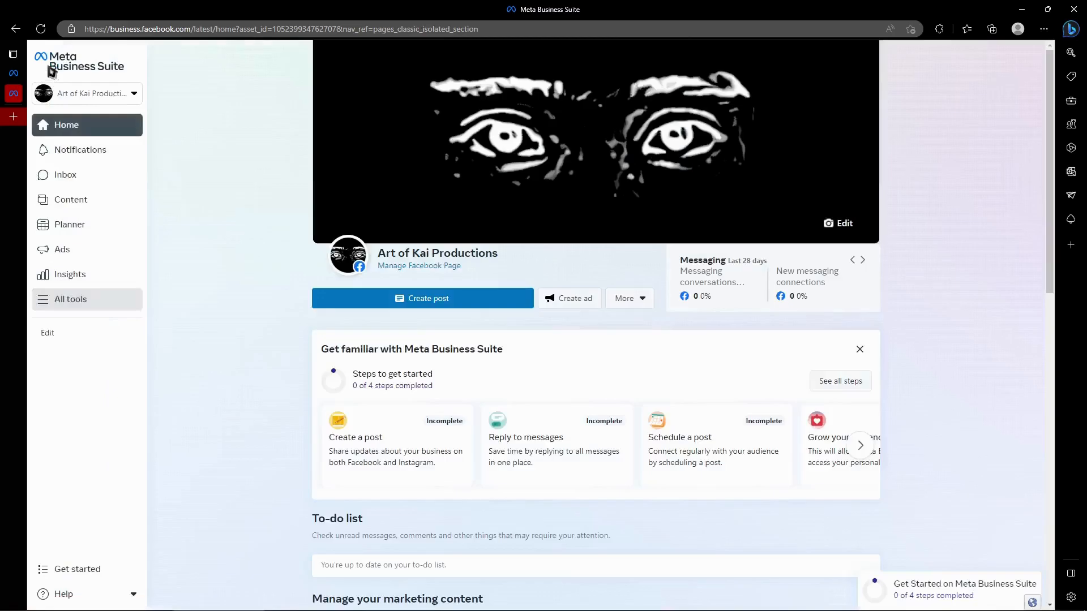
click(81, 301)
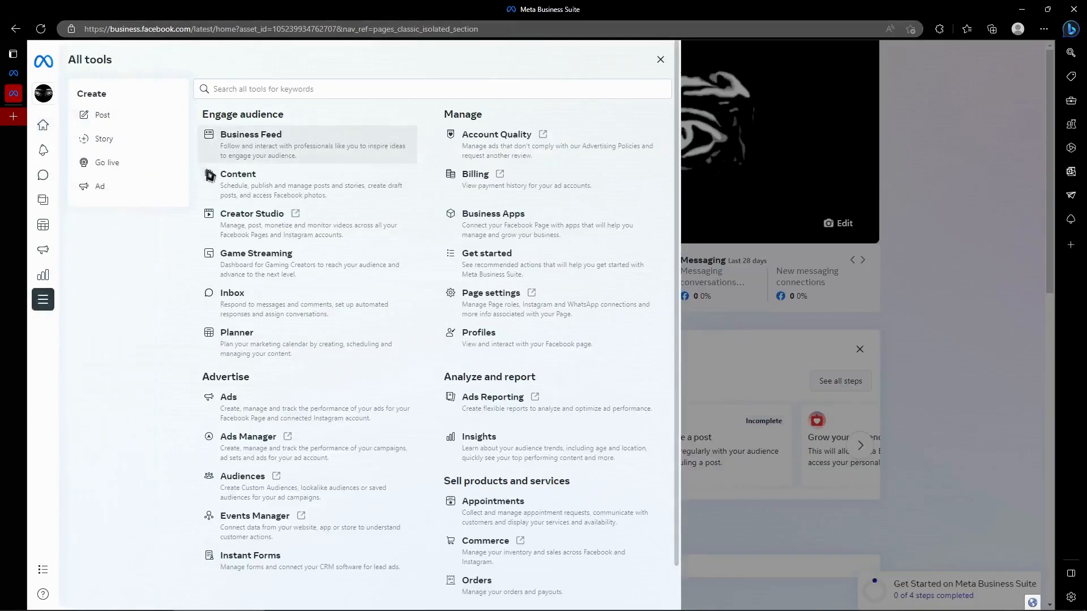
scroll(419, 413, down, 1)
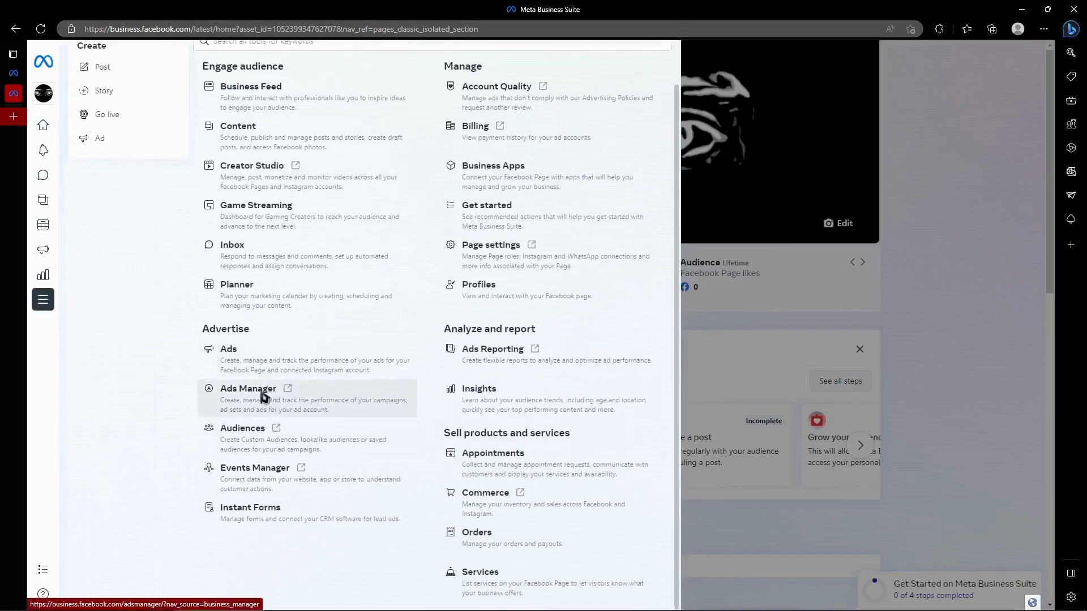
click(249, 396)
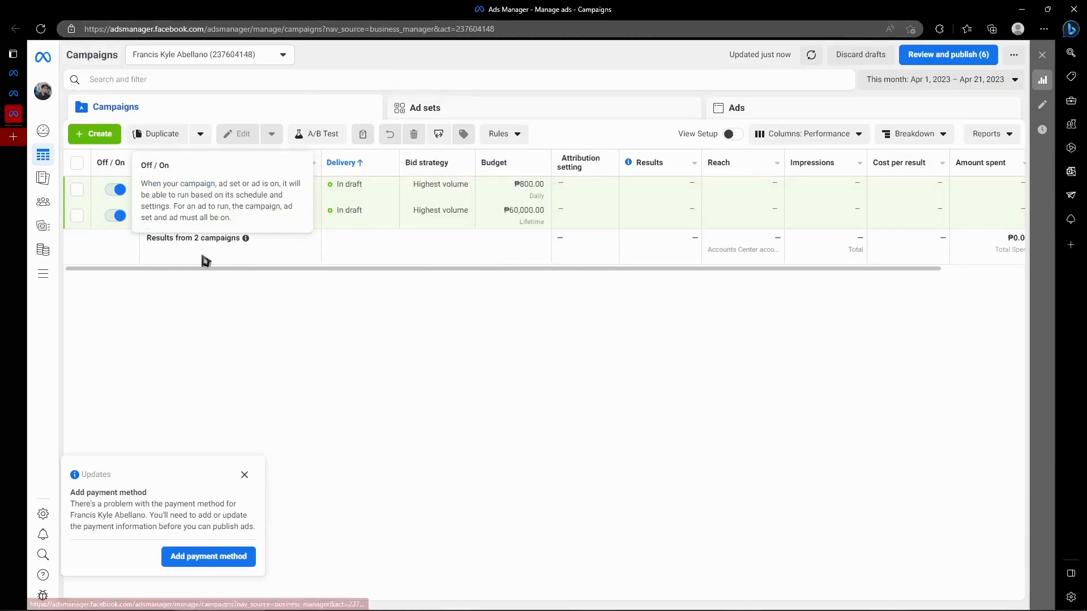
Step: Create a new campaign with Sales as the campaign objective
click(97, 136)
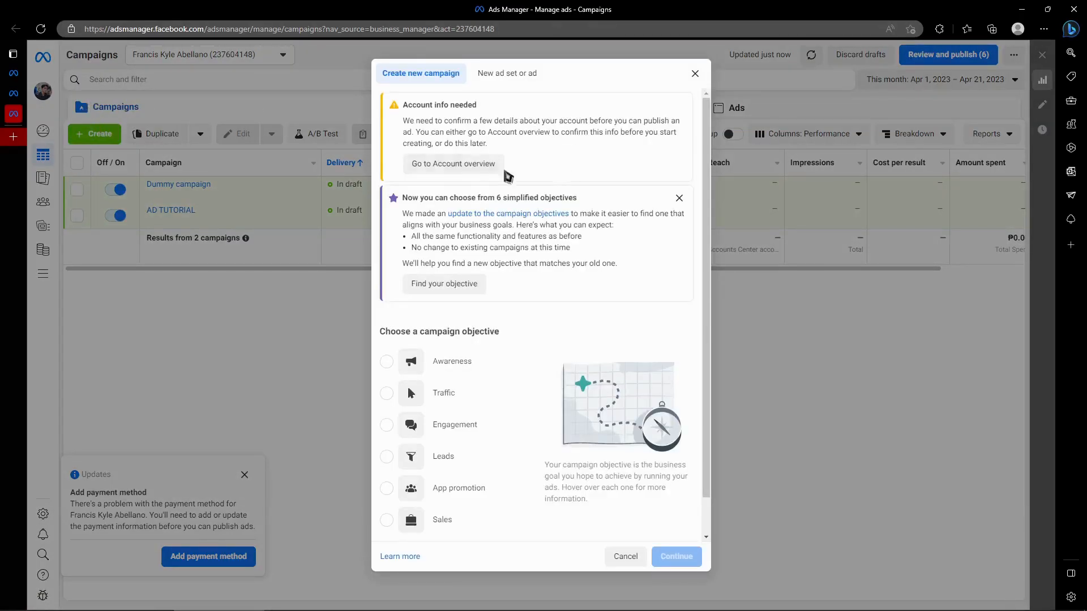
scroll(517, 296, down, 1)
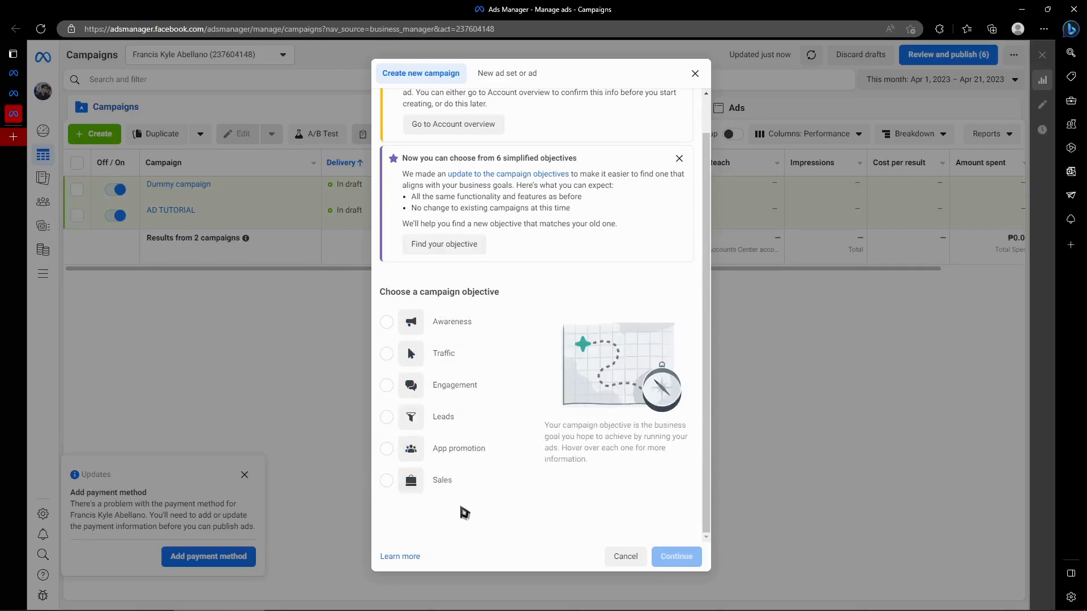
click(473, 481)
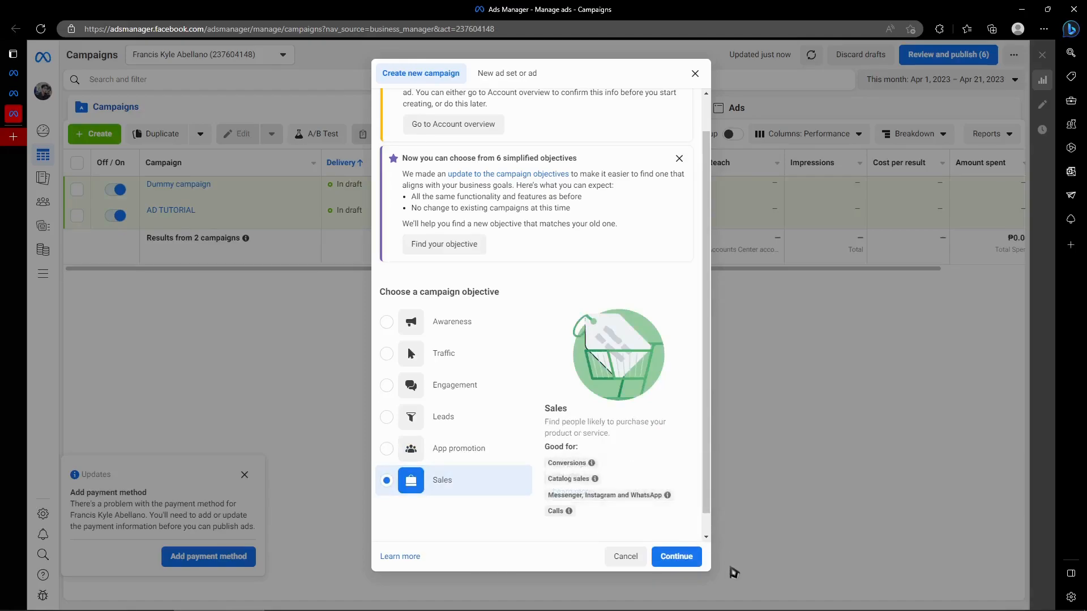
click(680, 558)
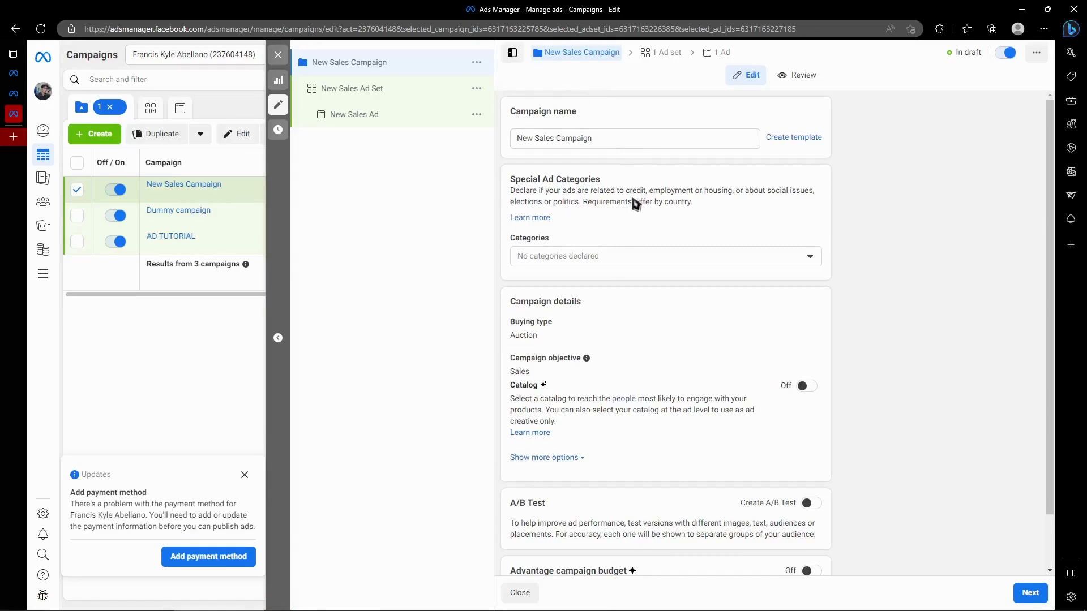
Step: Rename the new sales campaign as "AD CAMPAIGN DEMONSTRATION"
drag(602, 144, 514, 146)
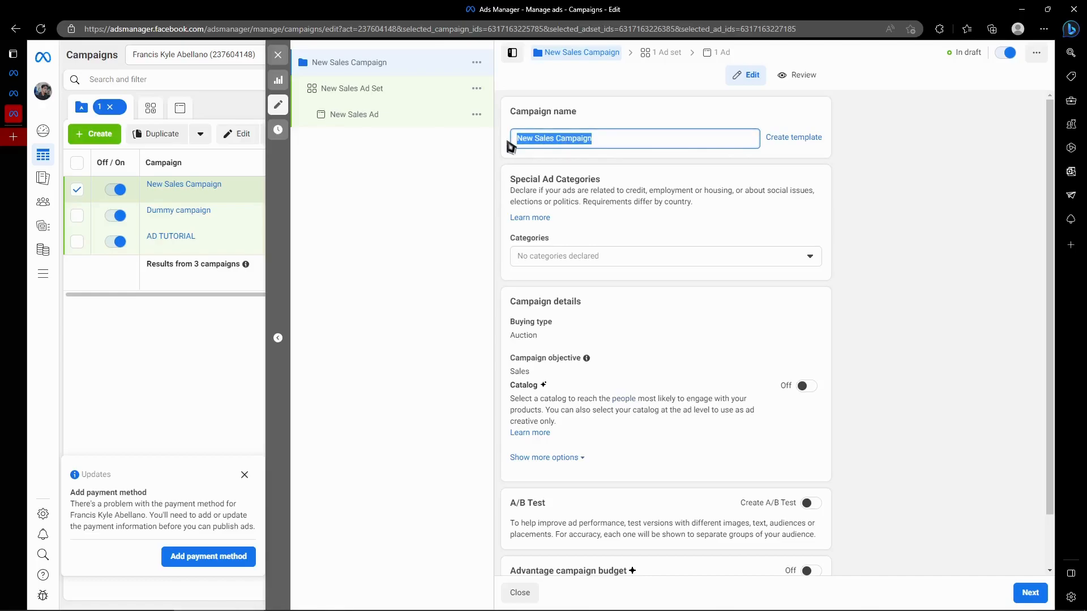
text(AD)
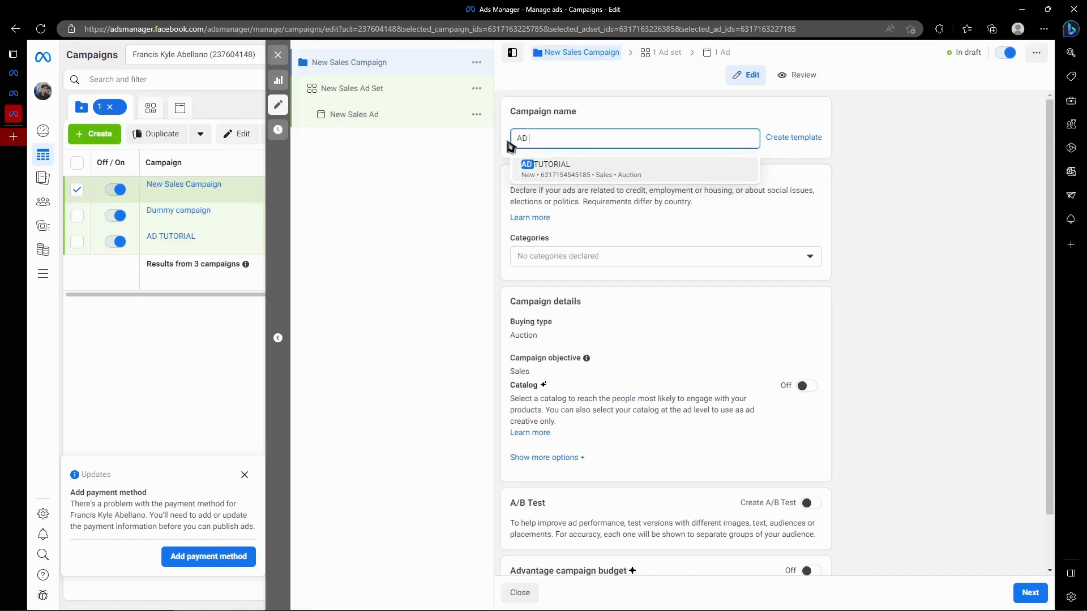
text( CAMPAIGN)
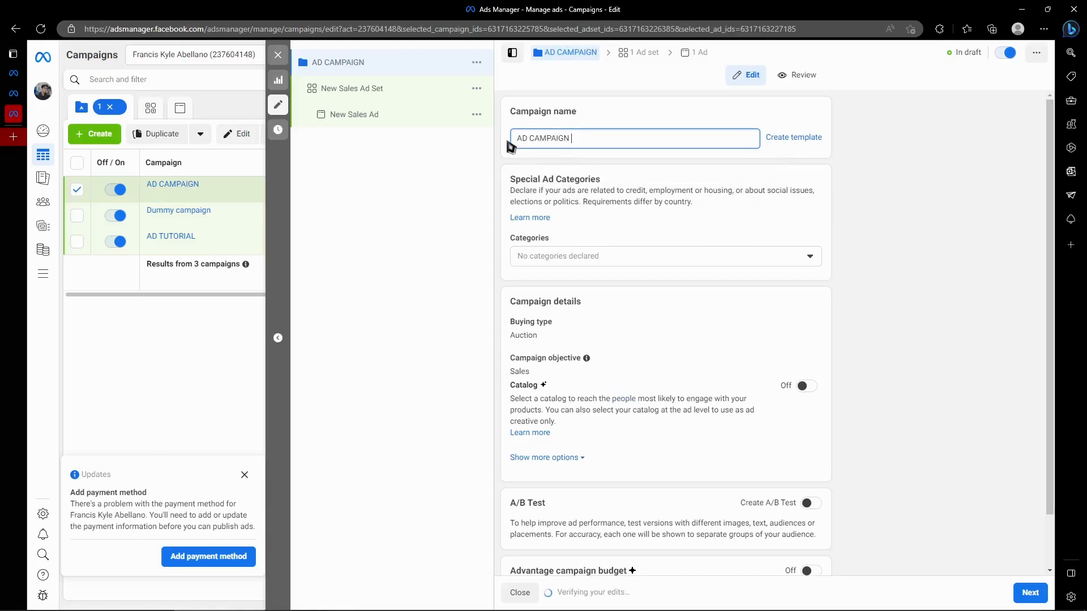
text( DEMONSTRATION)
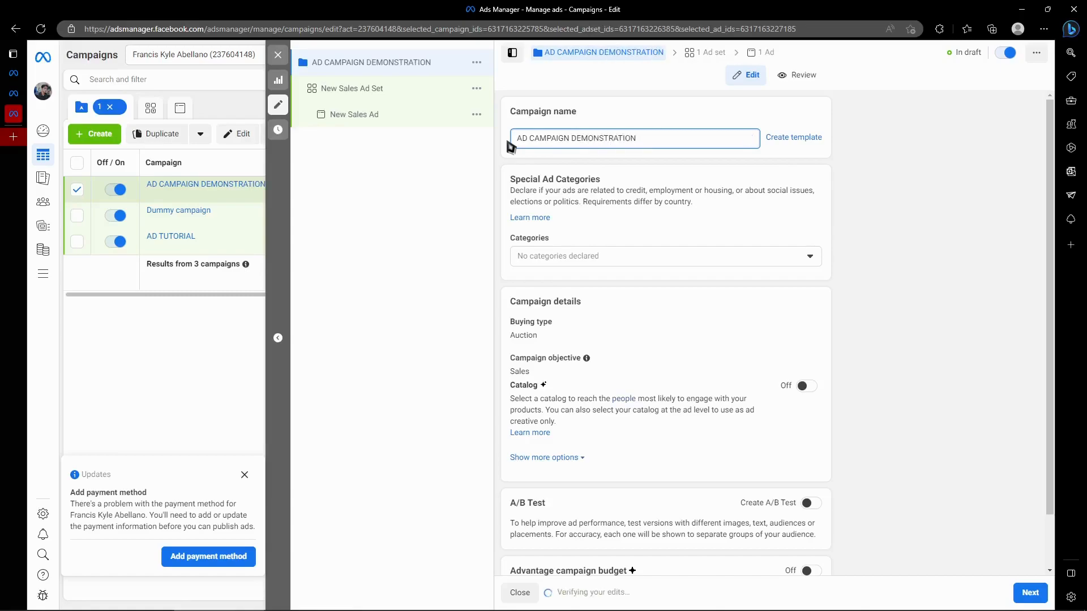
click(882, 220)
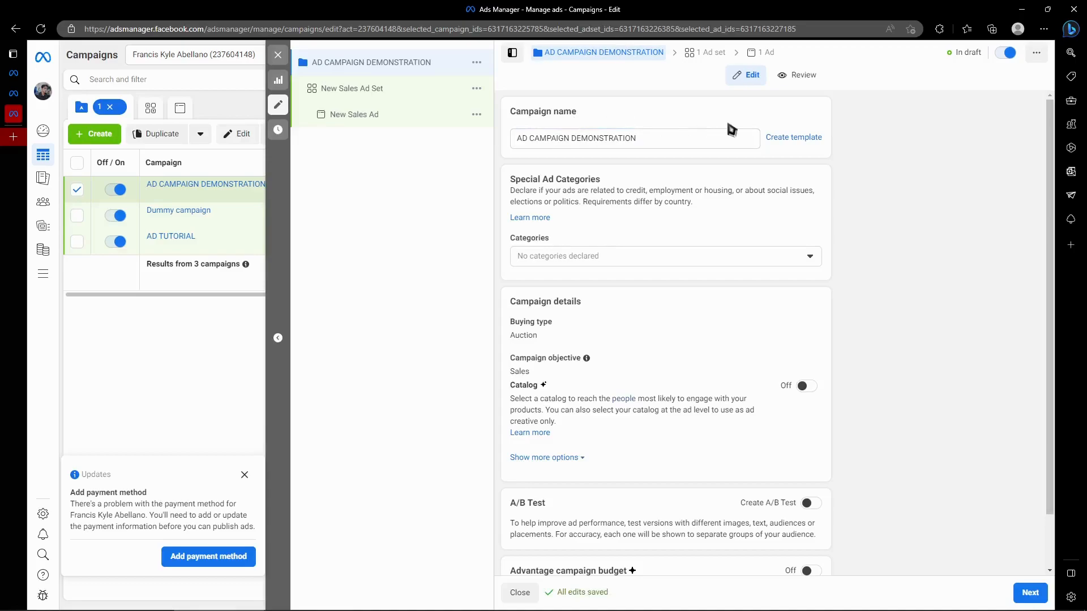
Step: Examine the campaign naming template options and the special ad categories available for the campaign
click(776, 140)
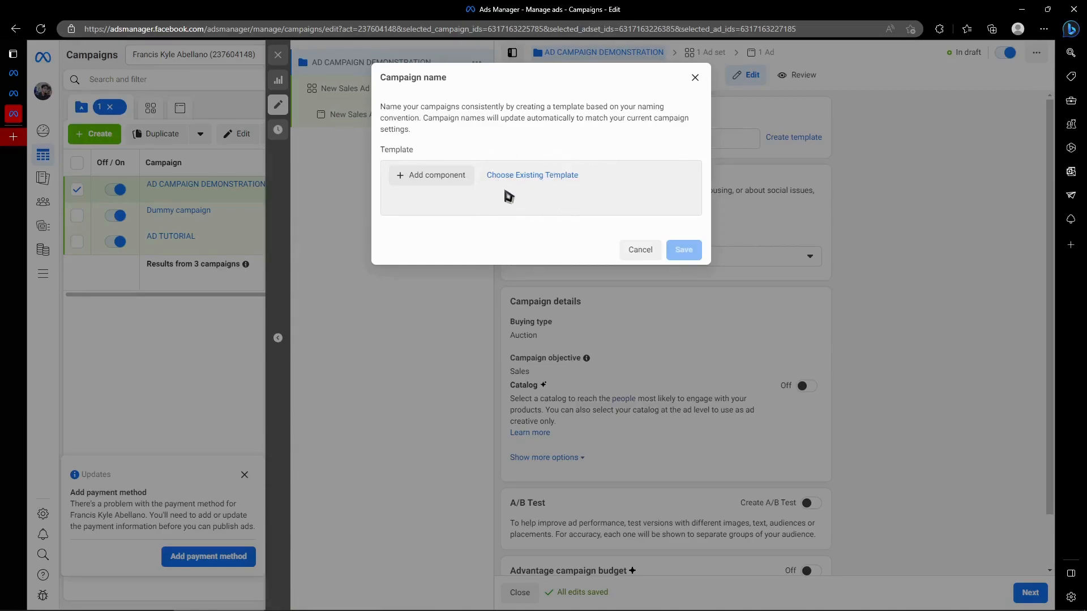
click(695, 78)
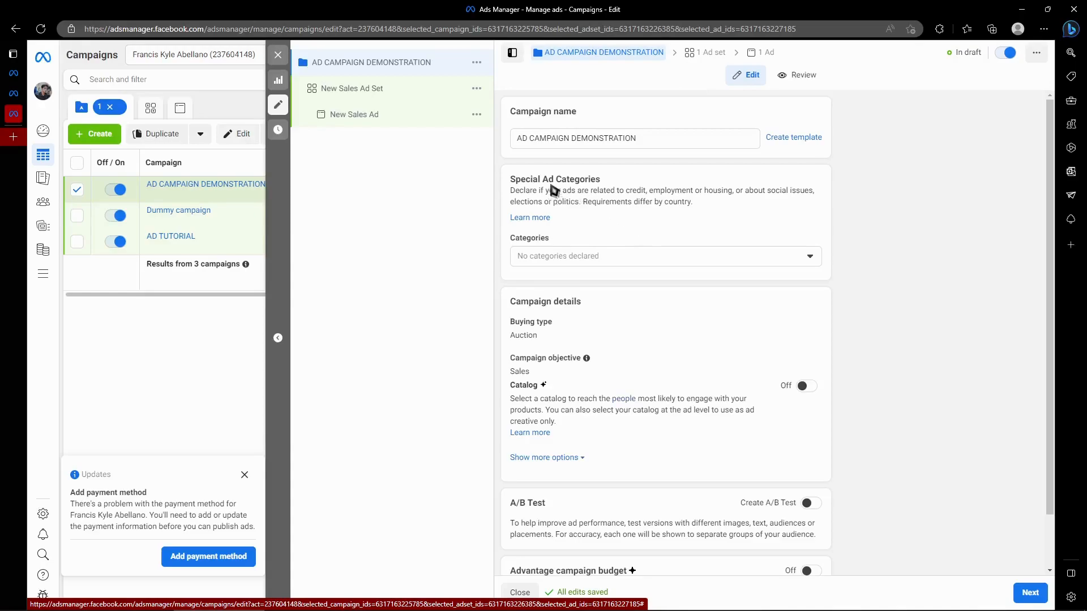
click(575, 258)
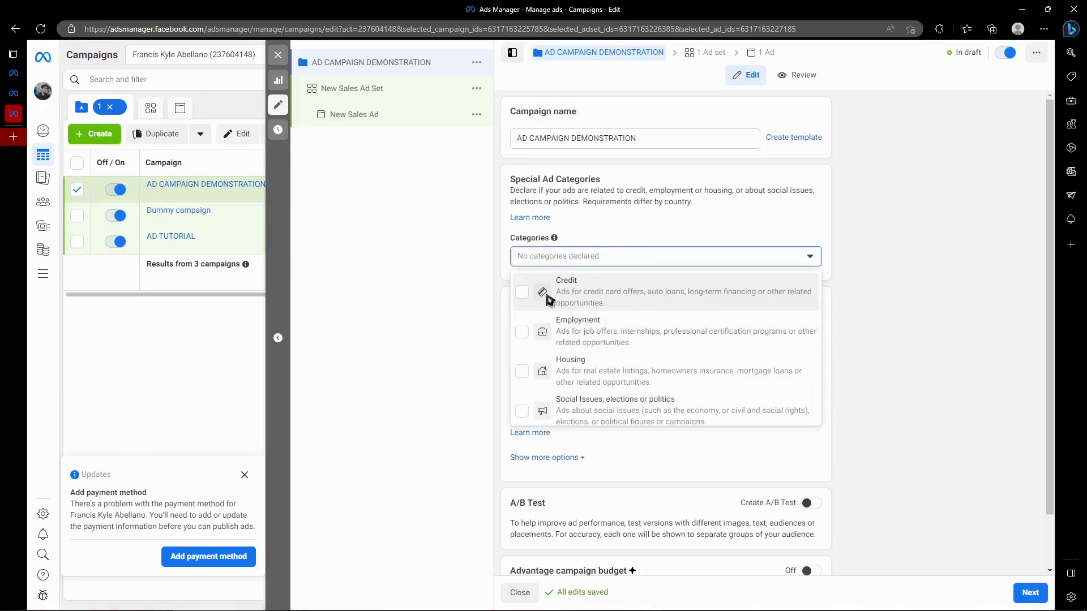
scroll(603, 328, down, 1)
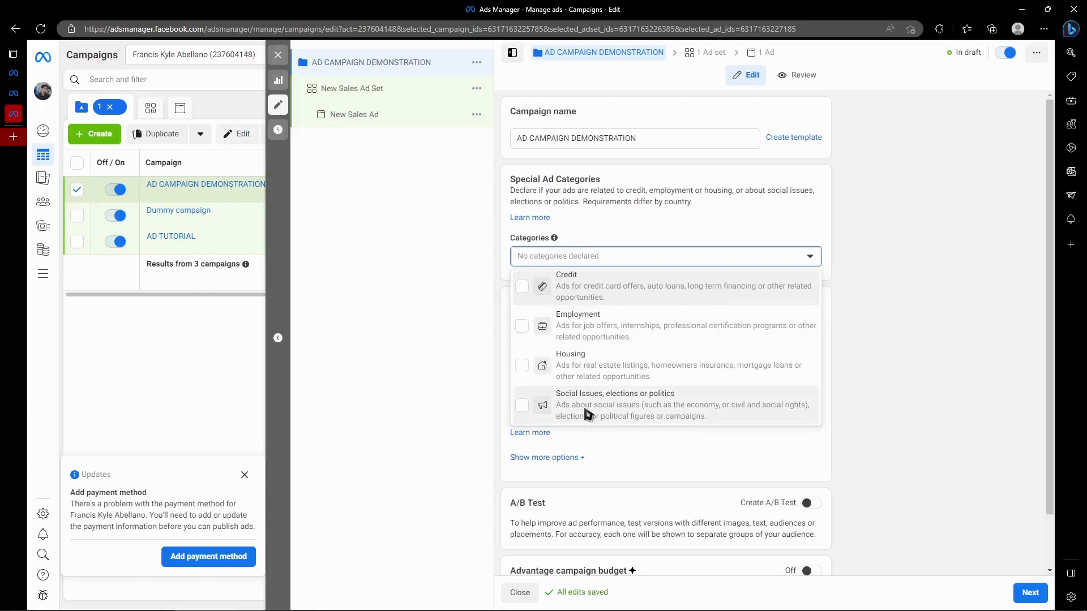
click(882, 409)
click(607, 258)
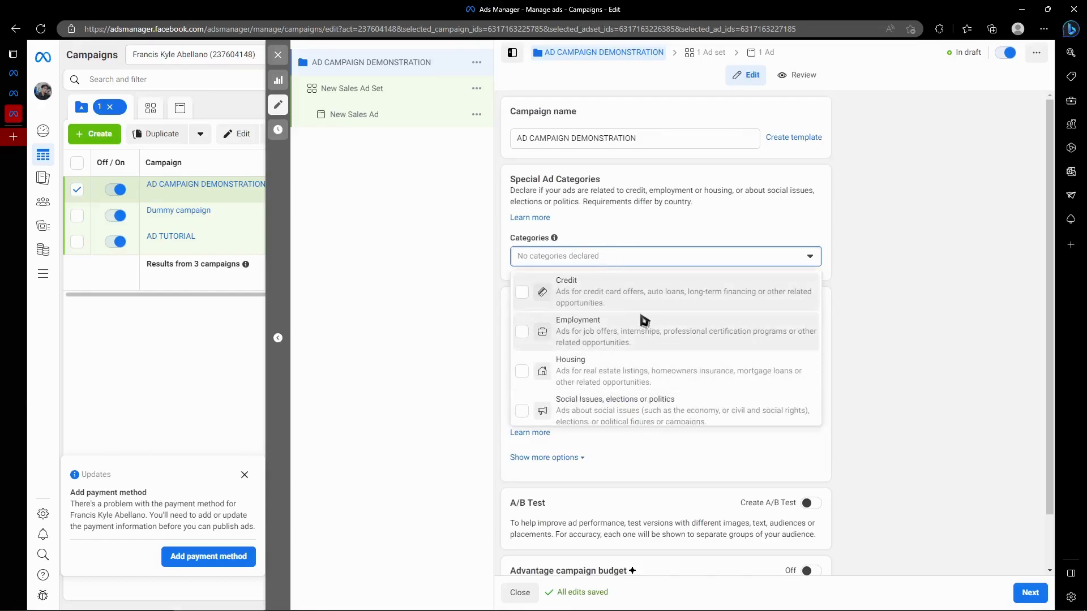
click(952, 258)
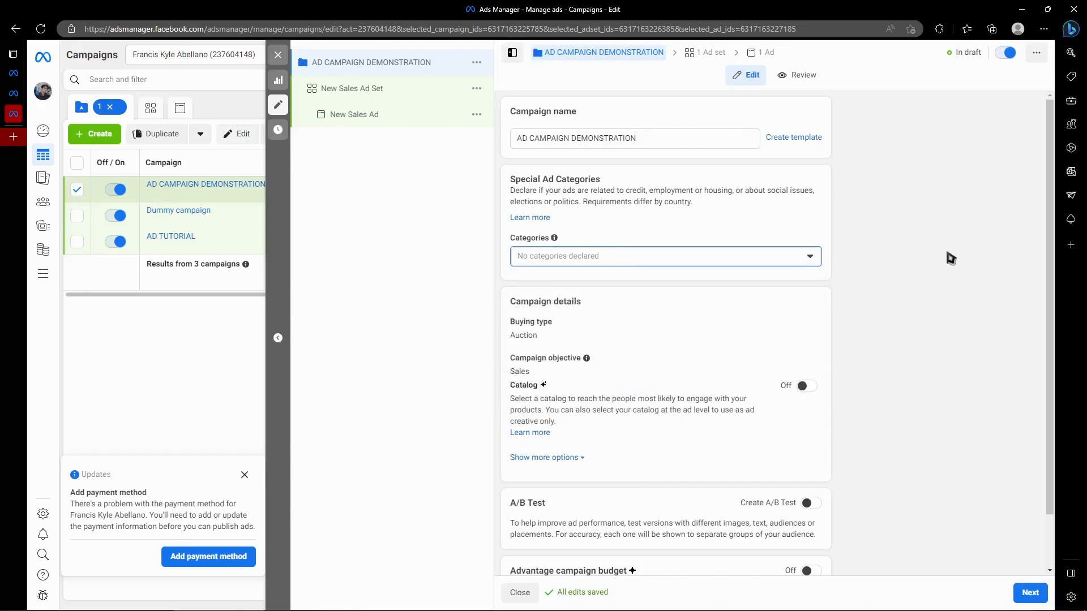
click(810, 258)
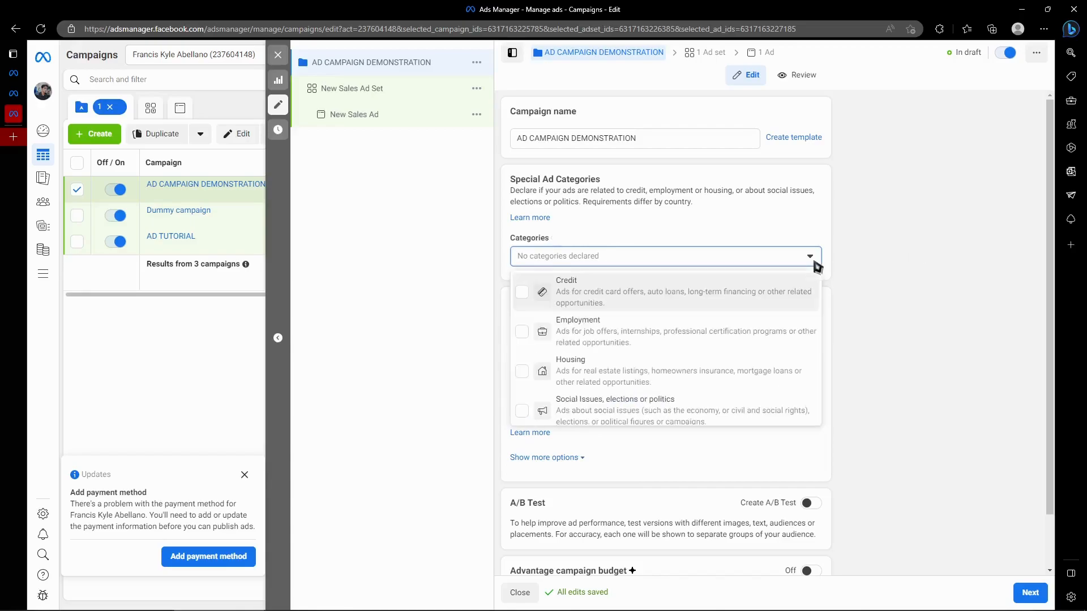
click(861, 299)
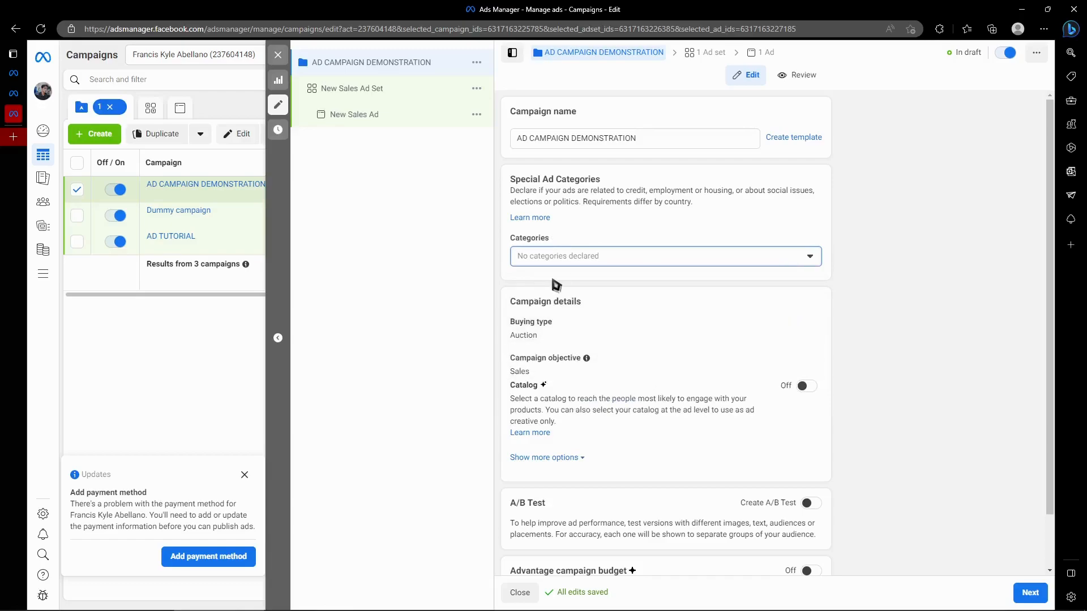
Step: Turn on Catalog in the campaign details and read the notice about the catalog's pixel connection
drag(521, 303, 592, 304)
click(860, 413)
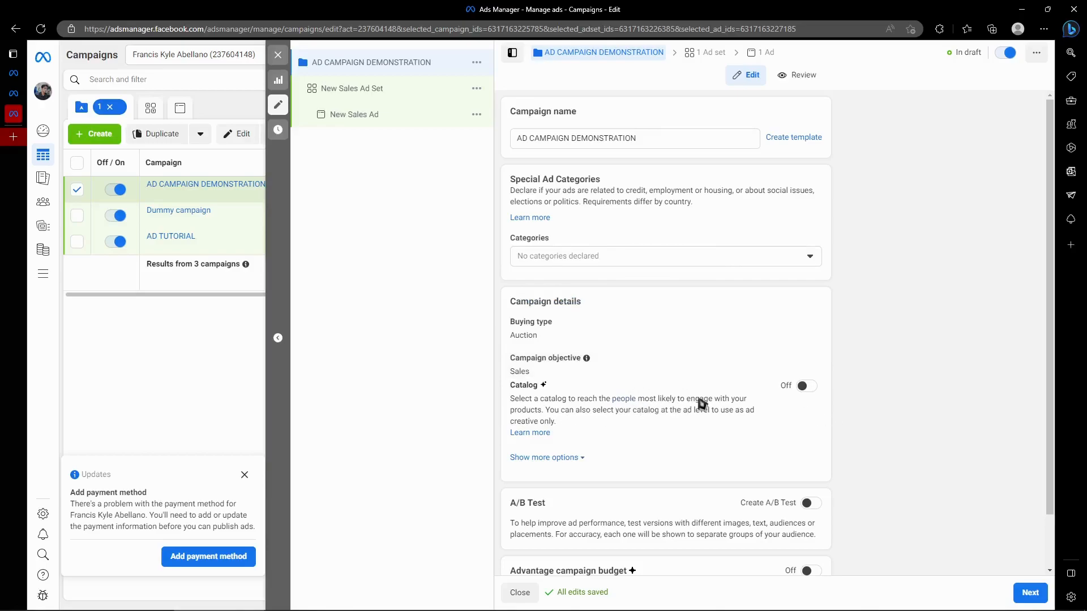
click(806, 388)
scroll(719, 374, down, 3)
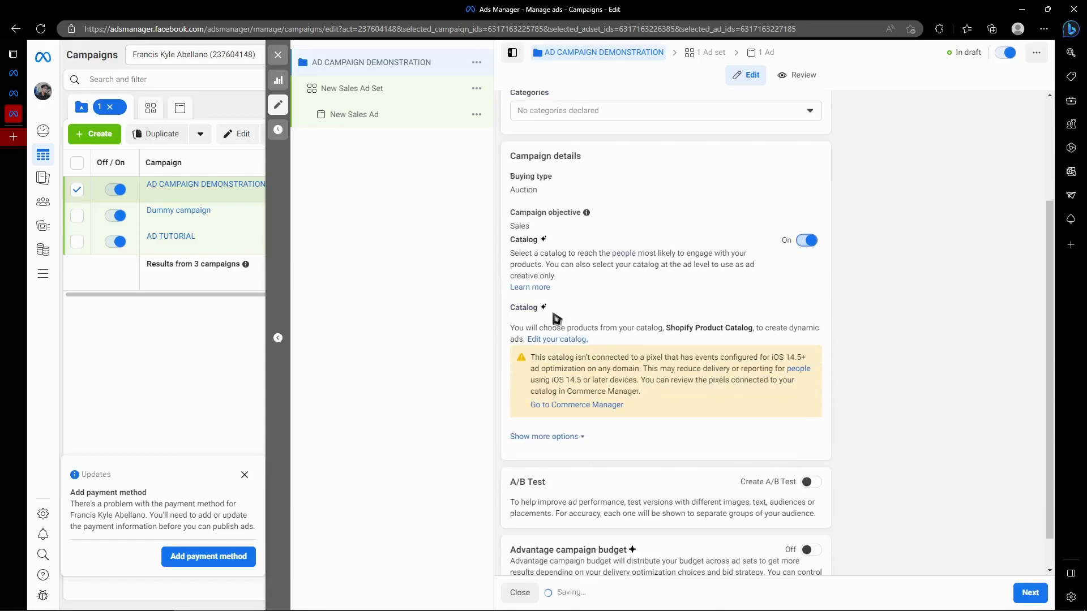
scroll(586, 326, down, 1)
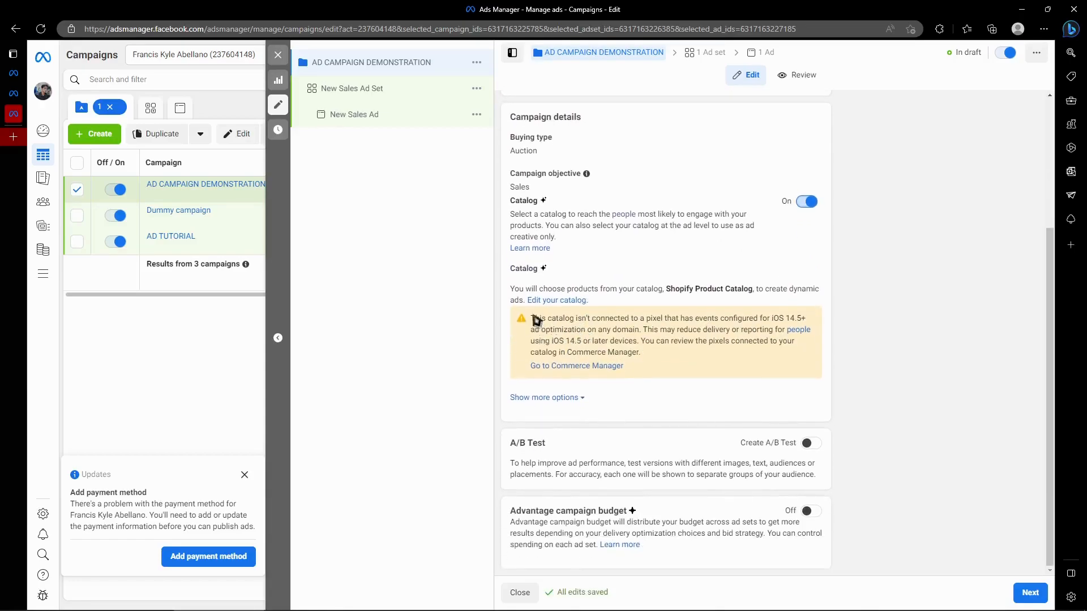
drag(536, 321, 602, 333)
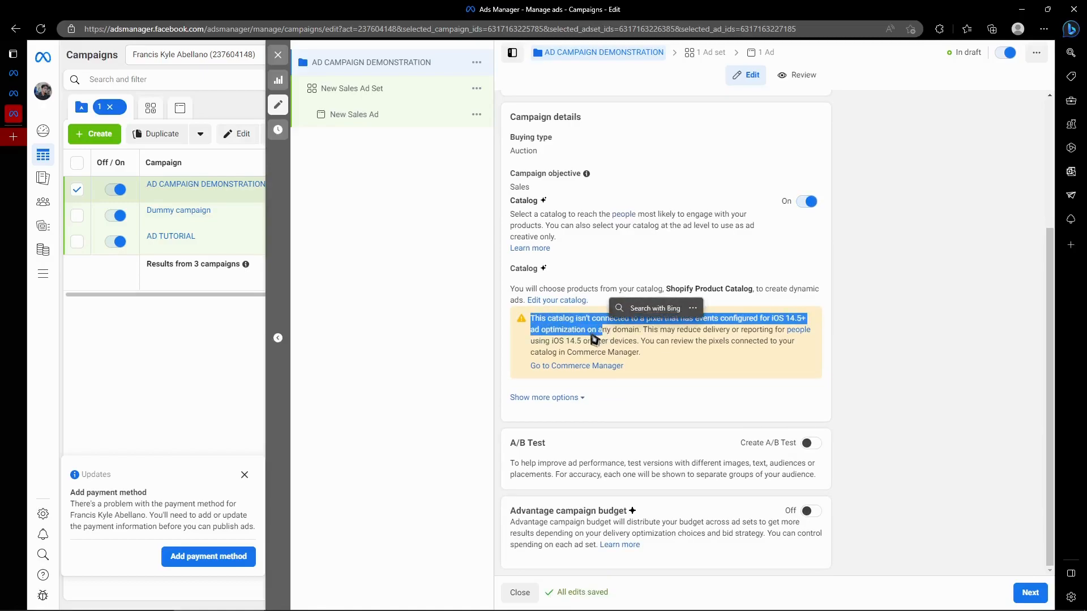
click(644, 282)
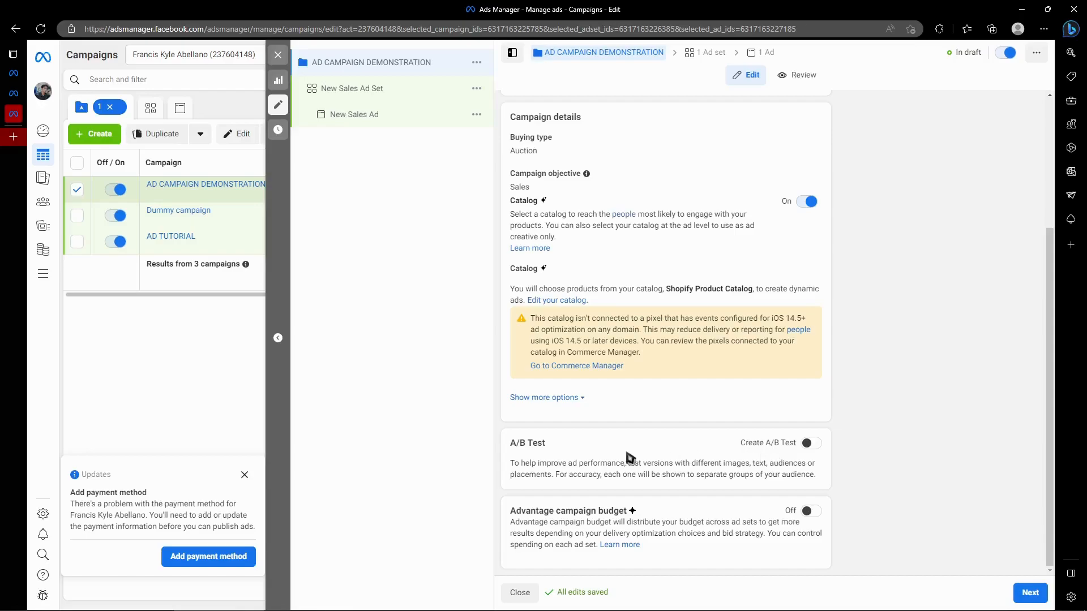
Step: Read the A/B test description and turn on Advantage campaign budget for the campaign
drag(515, 463, 833, 487)
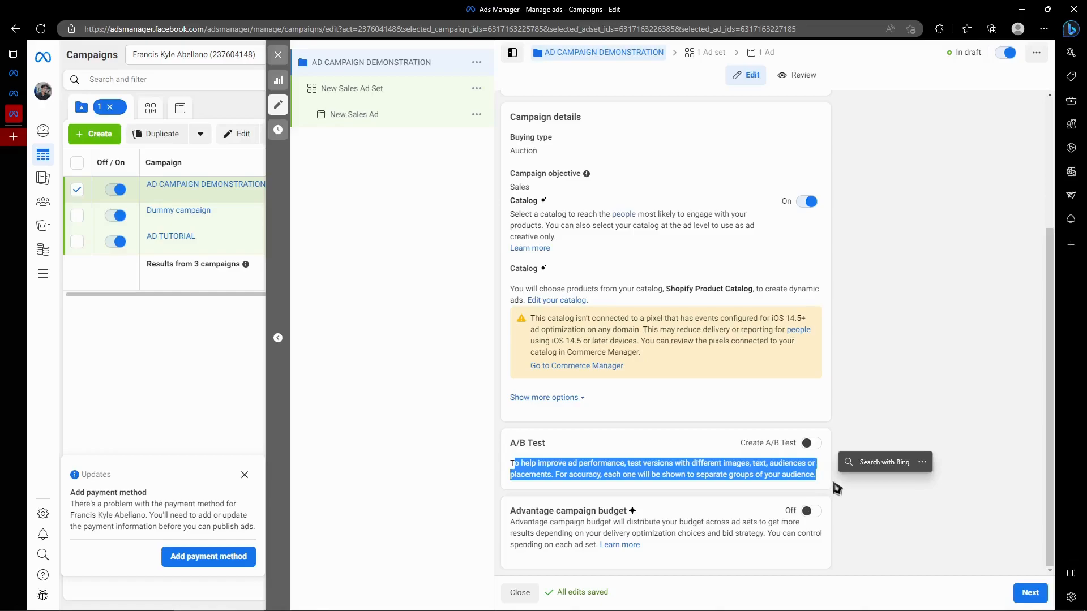
click(841, 515)
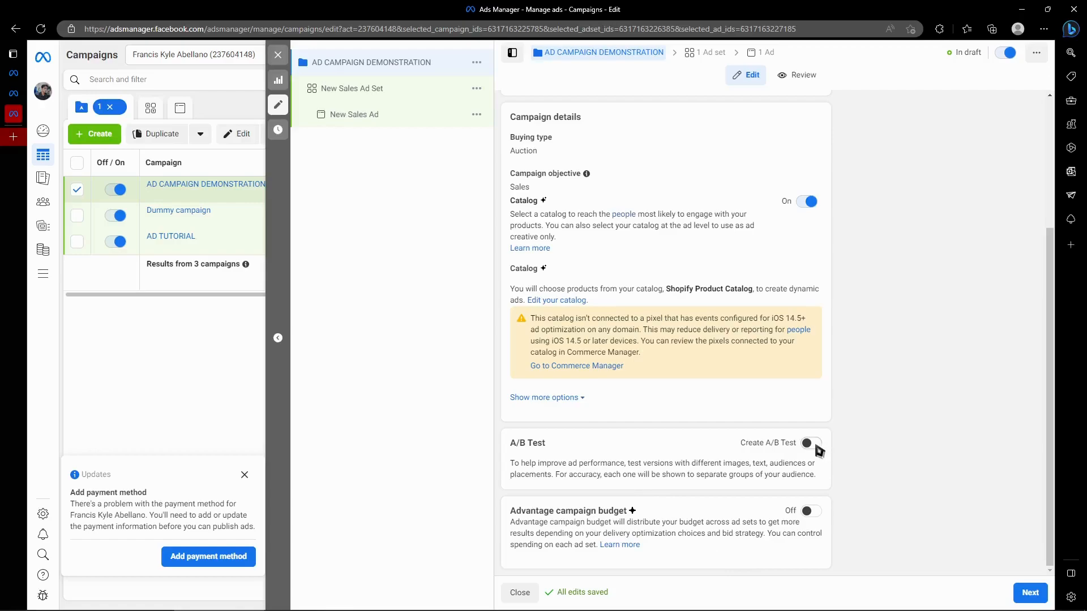
drag(522, 512, 643, 526)
click(814, 513)
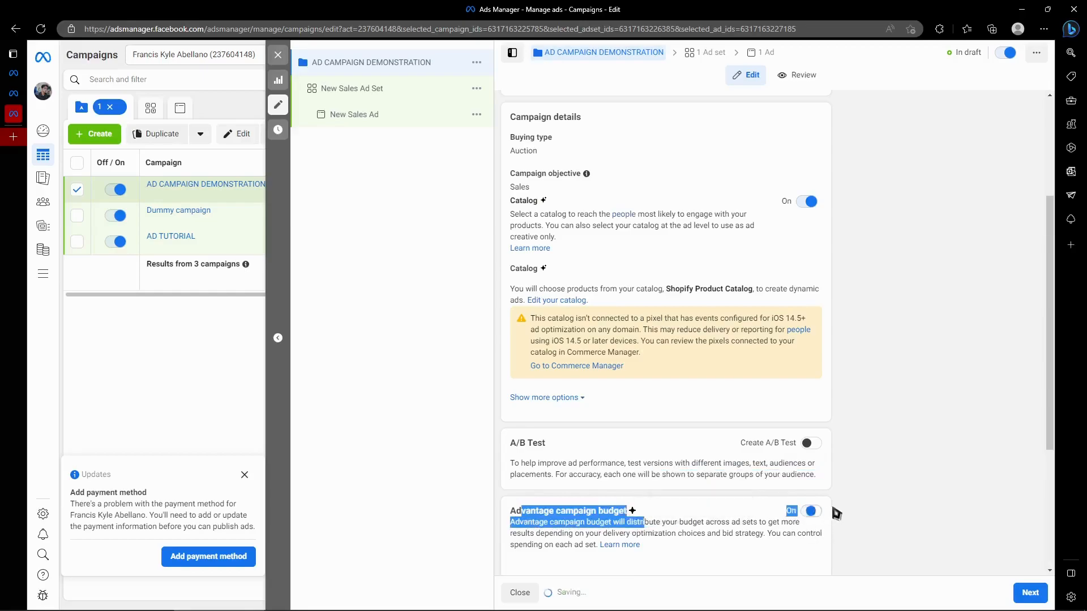
scroll(893, 480, down, 4)
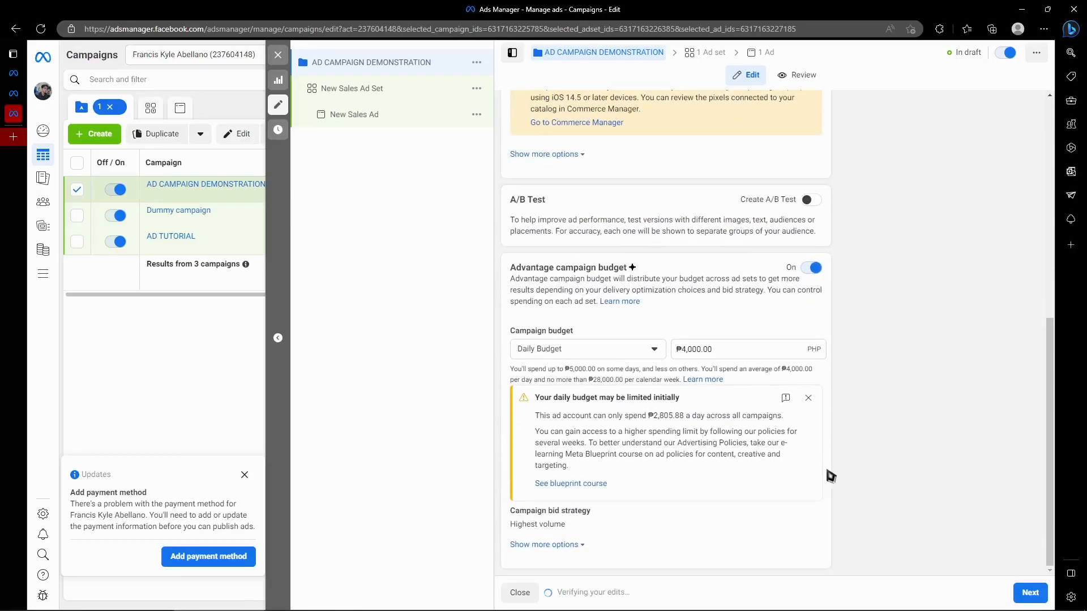
Step: Examine the campaign budget types, the budget amount and the additional options under the campaign bid strategy
click(571, 351)
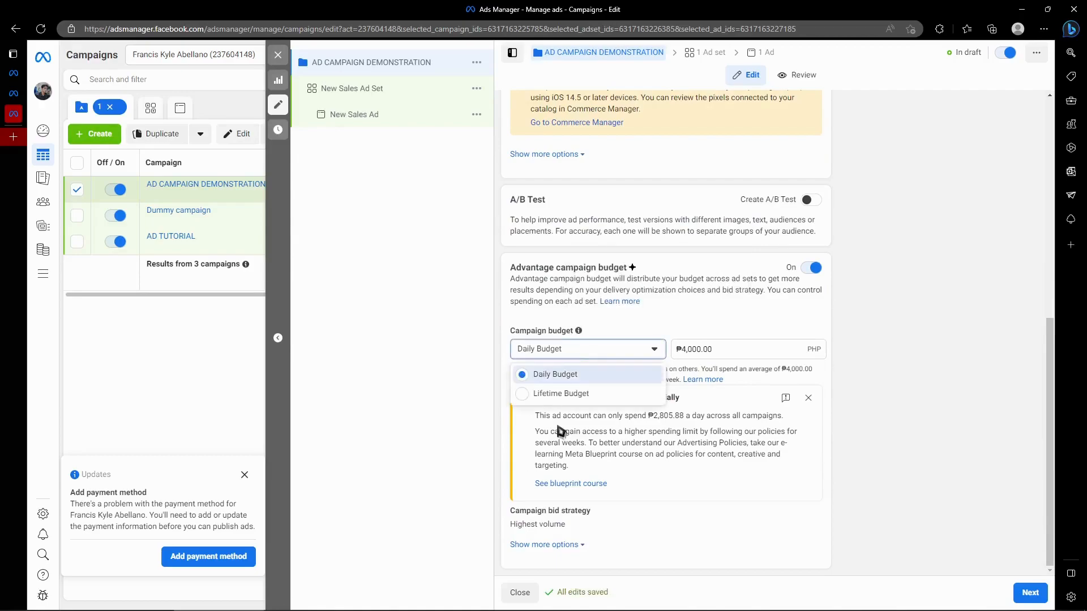
click(587, 342)
click(587, 347)
click(718, 324)
click(724, 351)
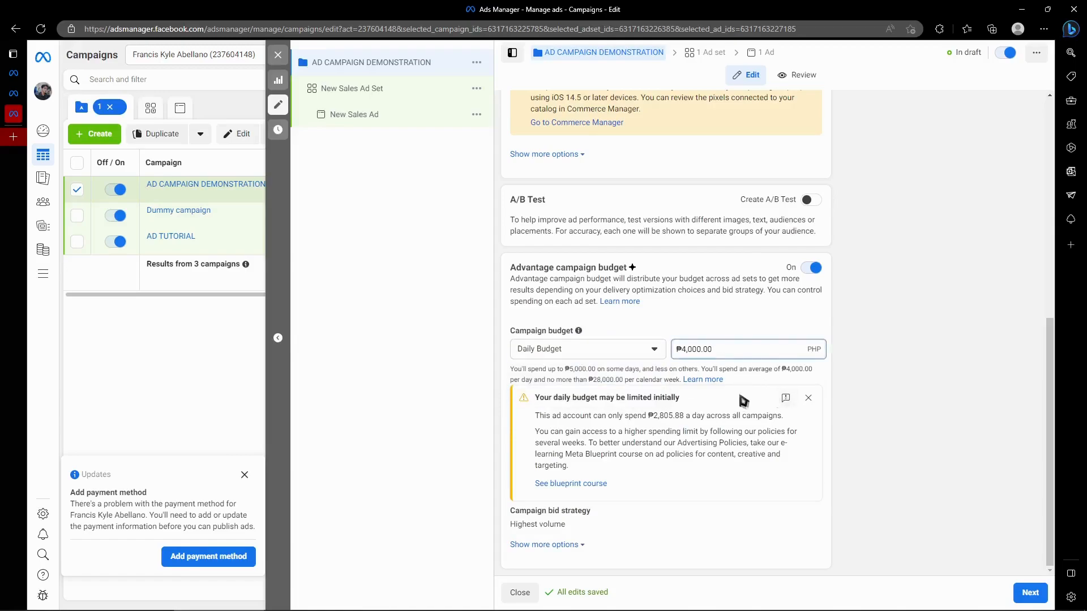
click(834, 433)
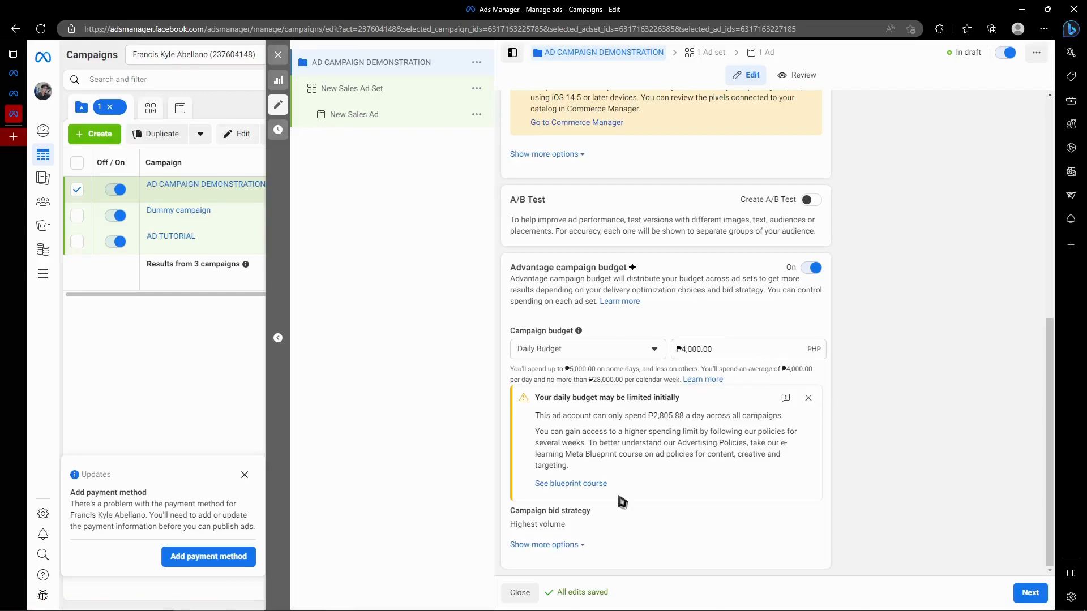
click(548, 545)
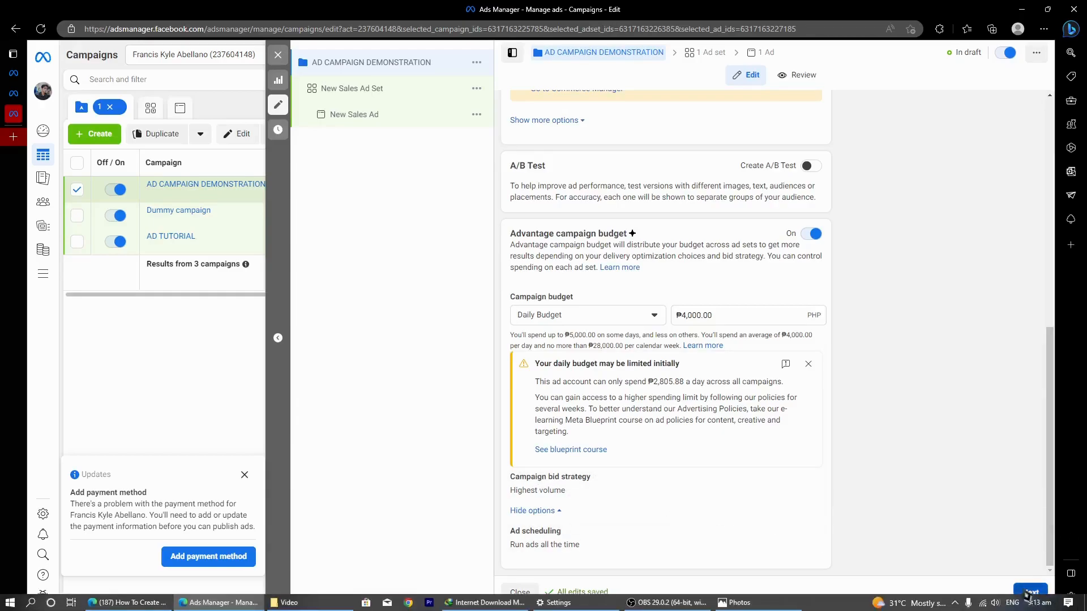
Step: Continue to the ad set level and rename the ad set as "ad demonstration"
click(1031, 601)
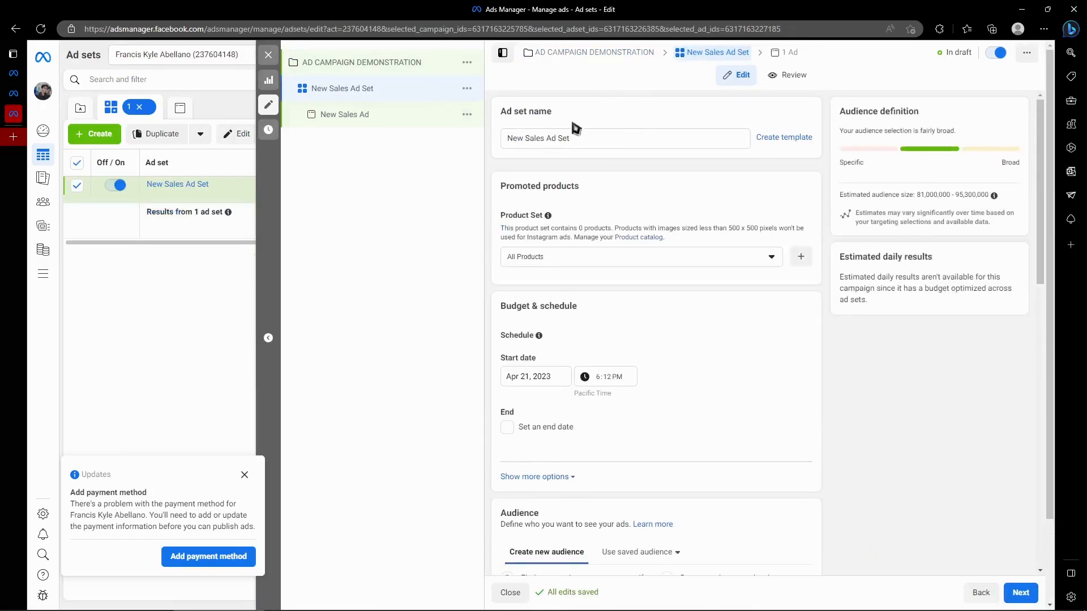
drag(594, 139, 476, 134)
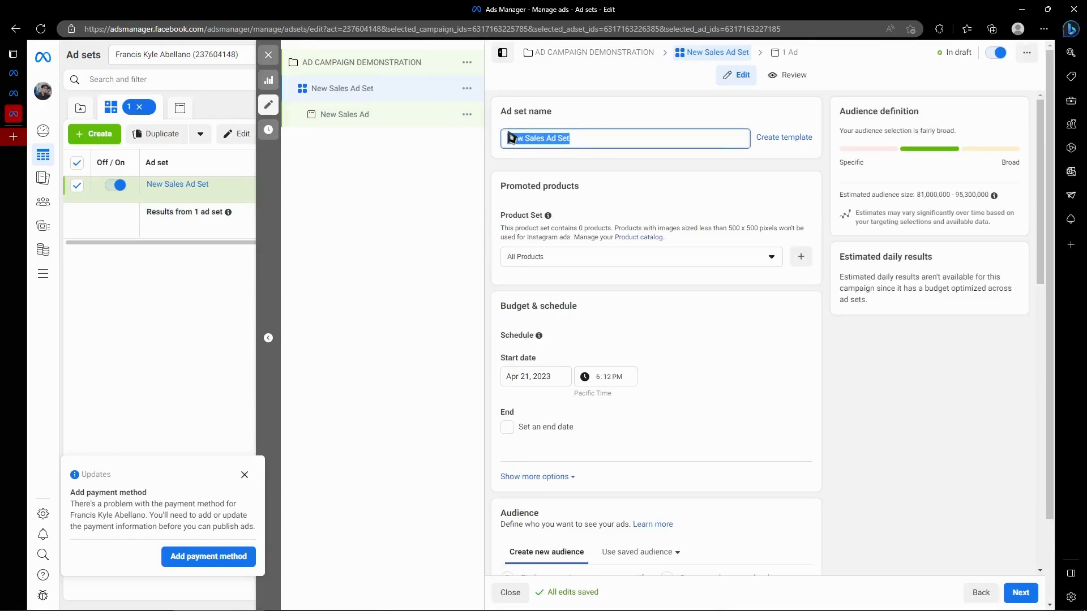
text(Ad demonstration)
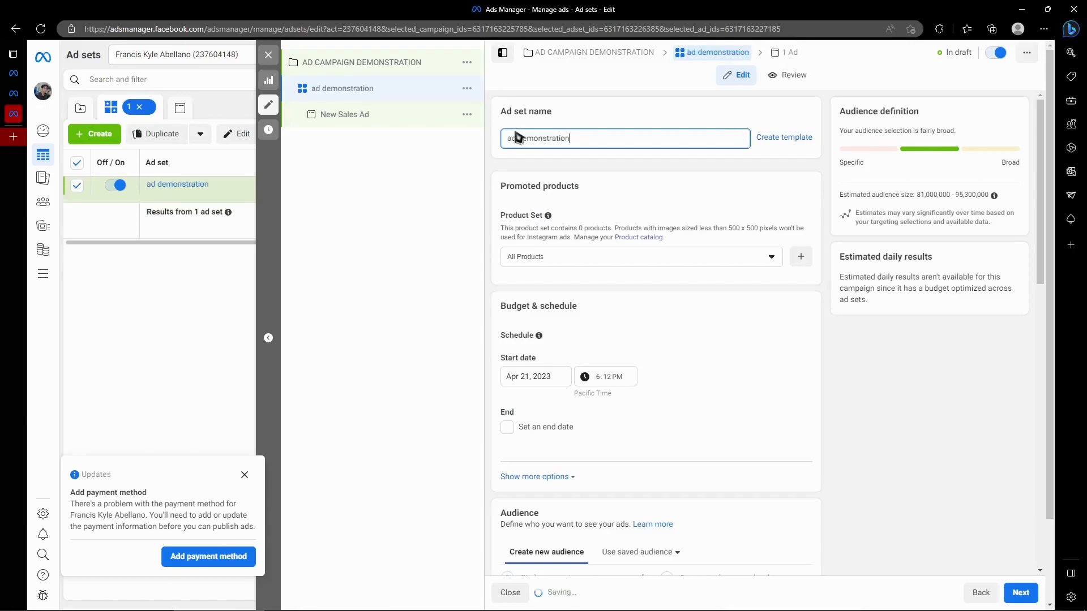
click(625, 203)
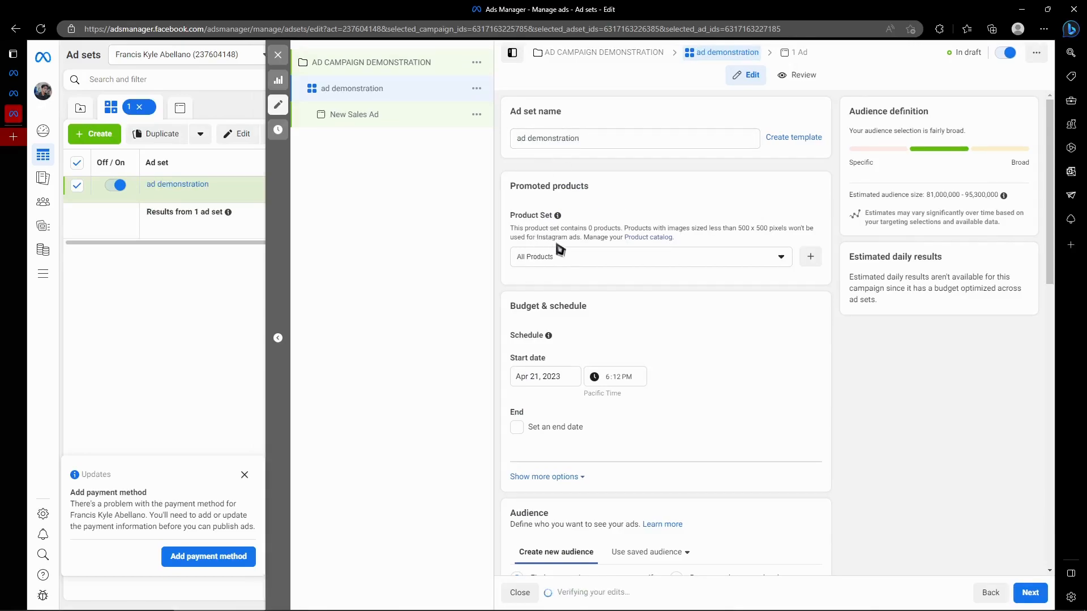
Step: Switch the promoted product set to the other All Products set, the first one listed
click(568, 260)
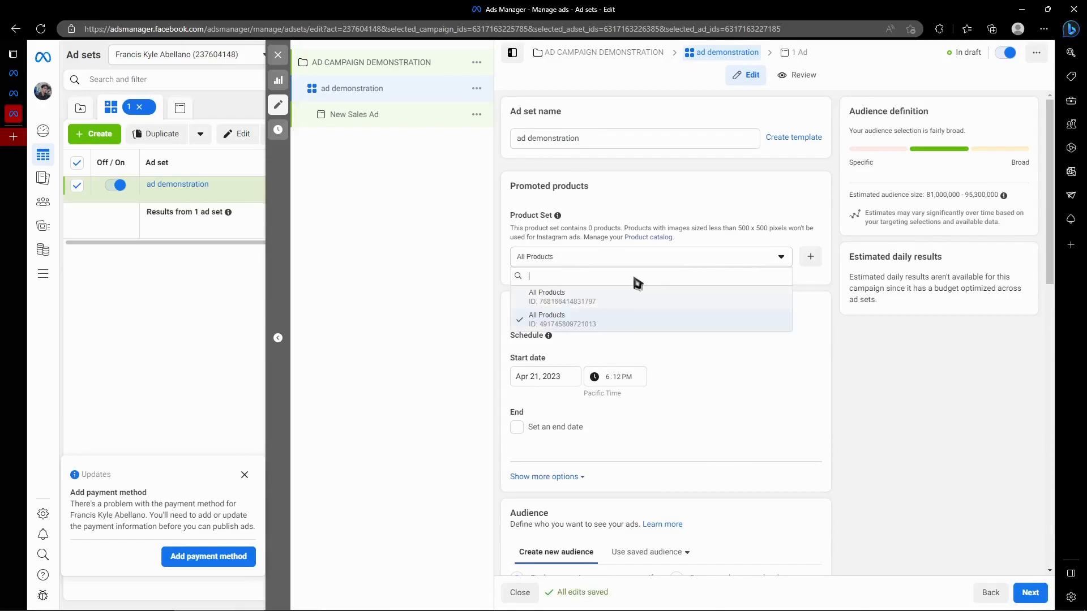
click(653, 259)
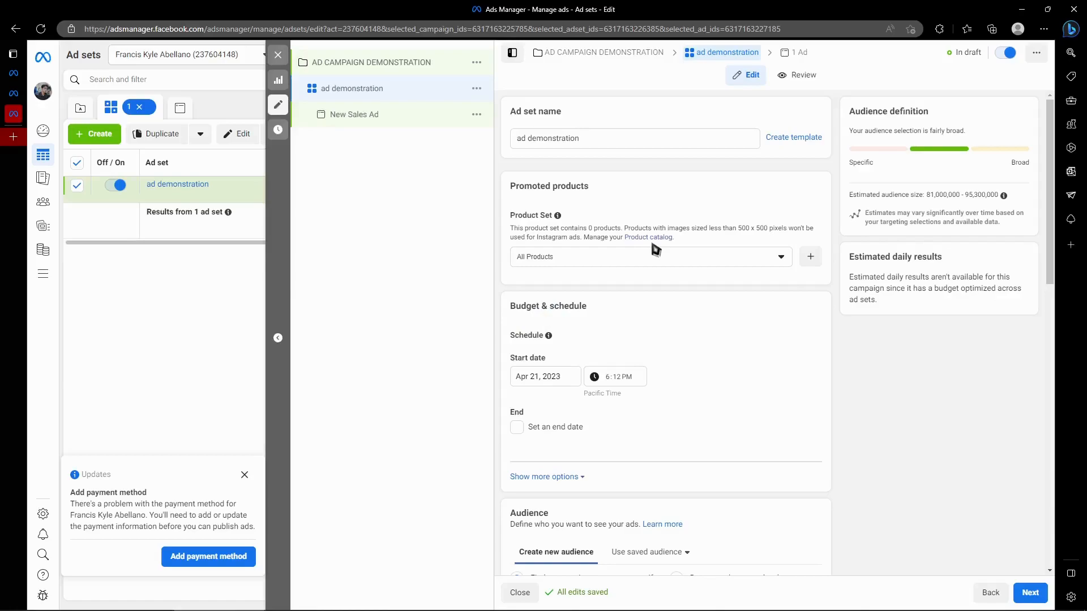
click(604, 259)
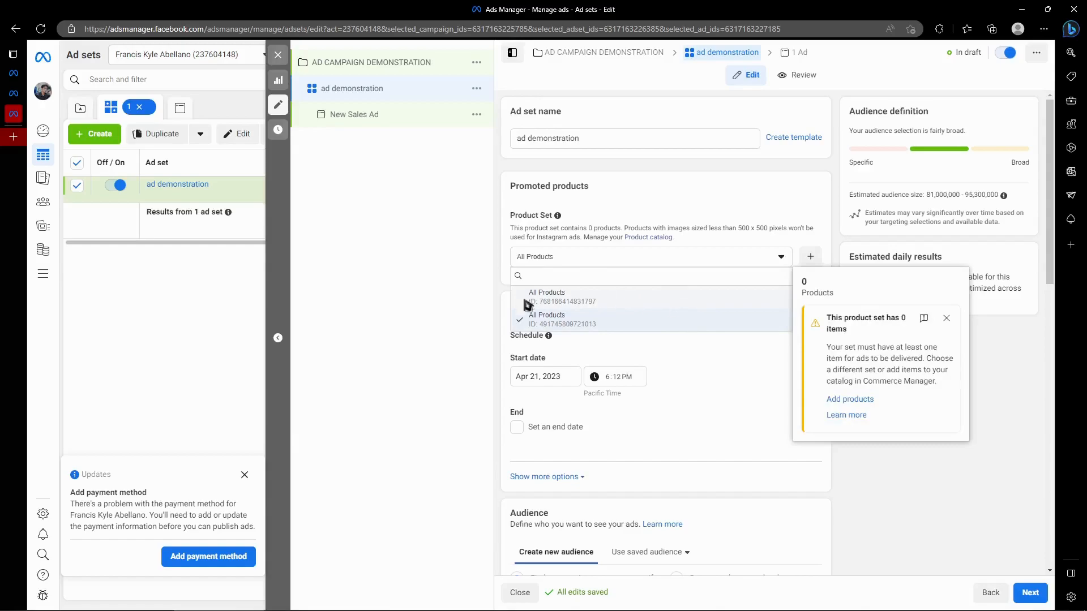
click(588, 294)
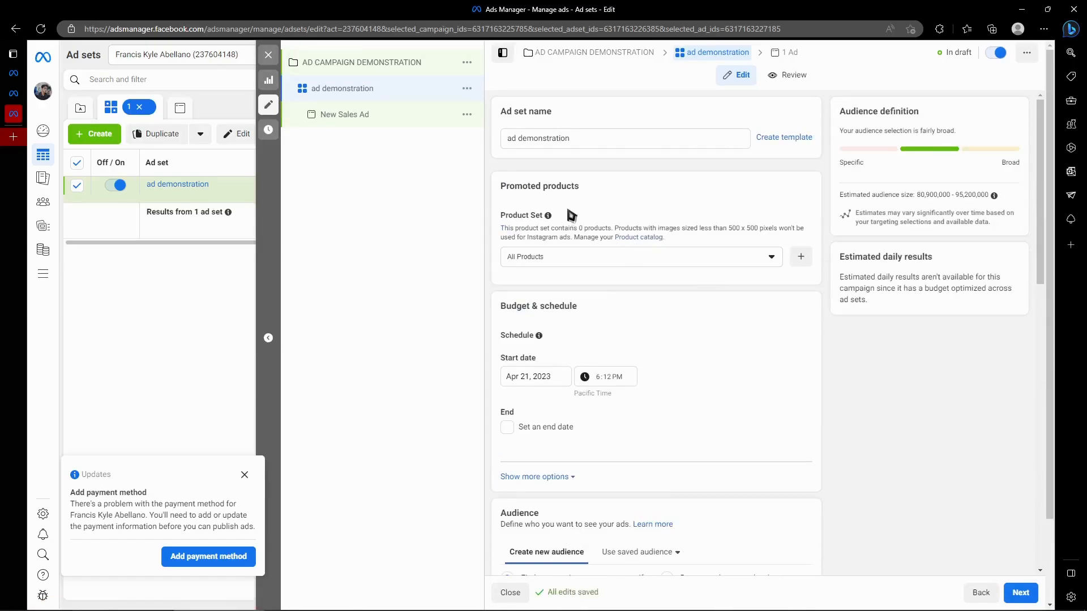
click(529, 258)
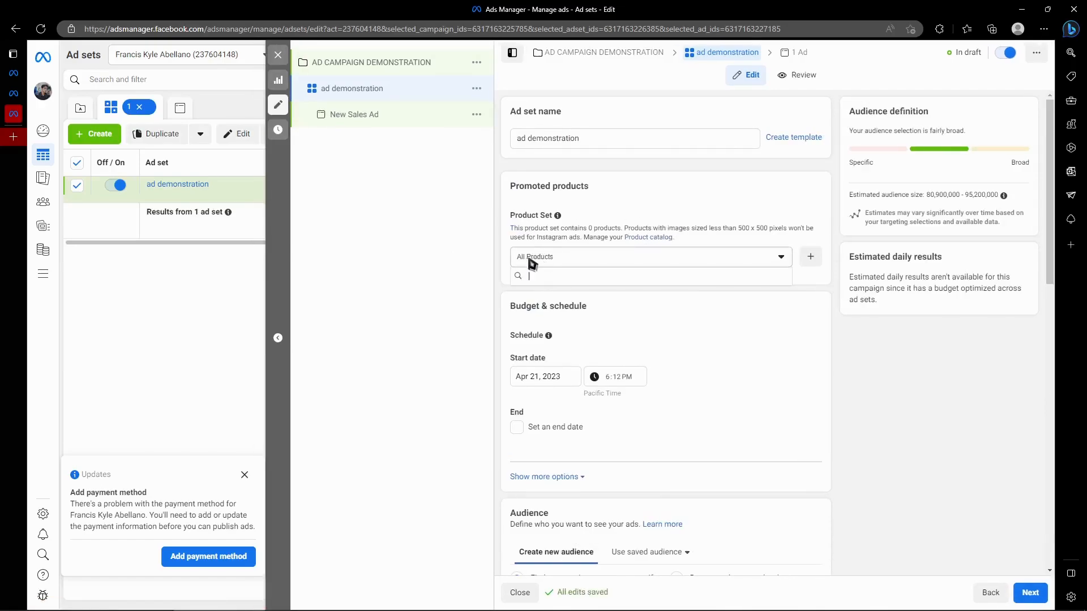
click(563, 262)
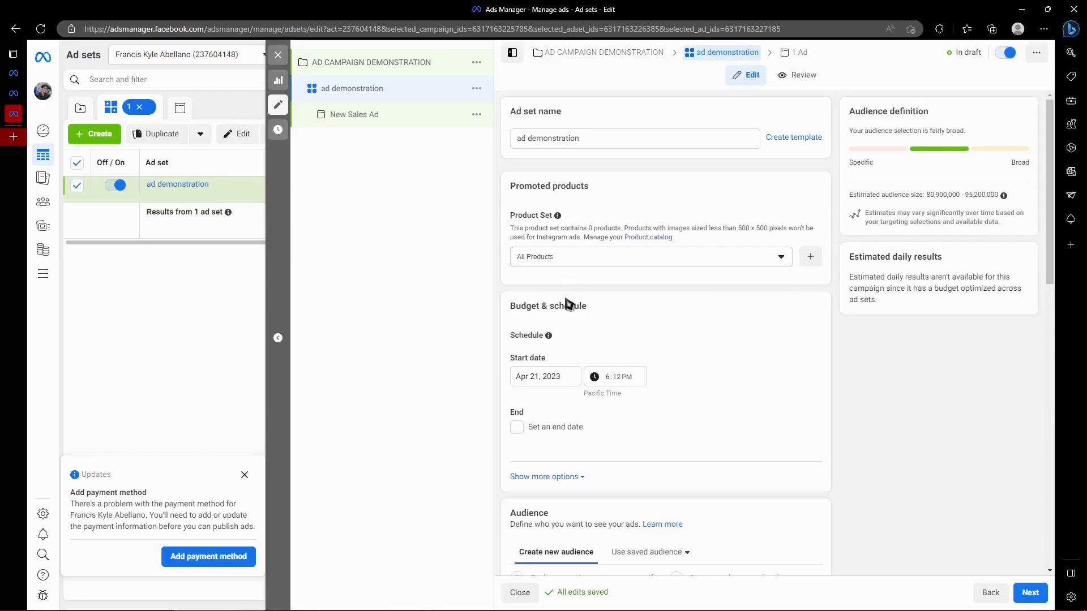
Step: Check the start date and time settings in the ad set's schedule
scroll(558, 337, down, 1)
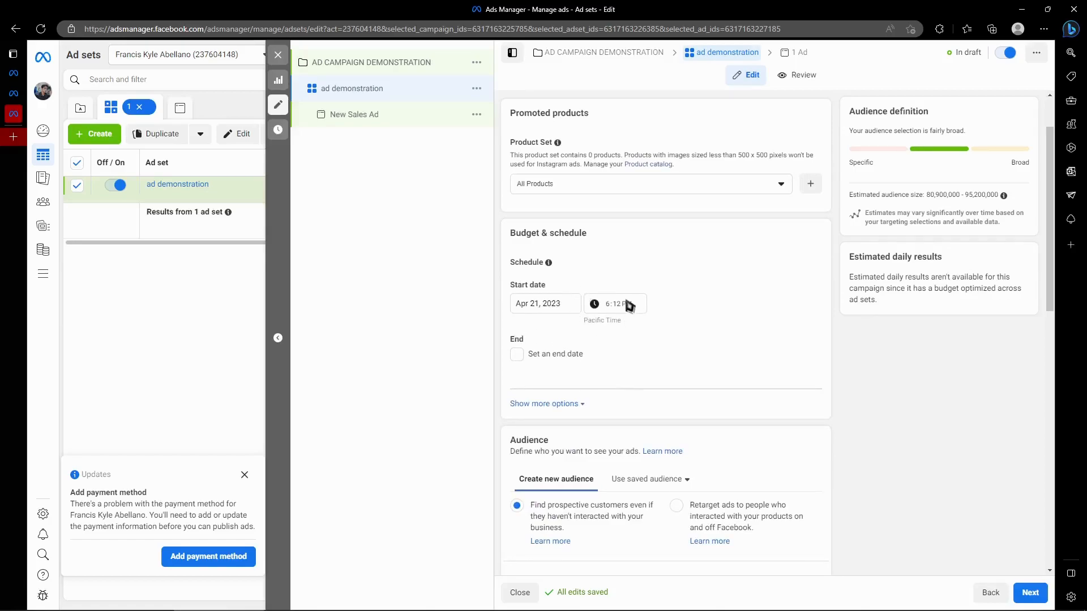
click(617, 308)
click(543, 307)
click(766, 298)
Step: Reveal the additional budget and schedule options and enable Ad Set Spend Limits
scroll(547, 362, down, 3)
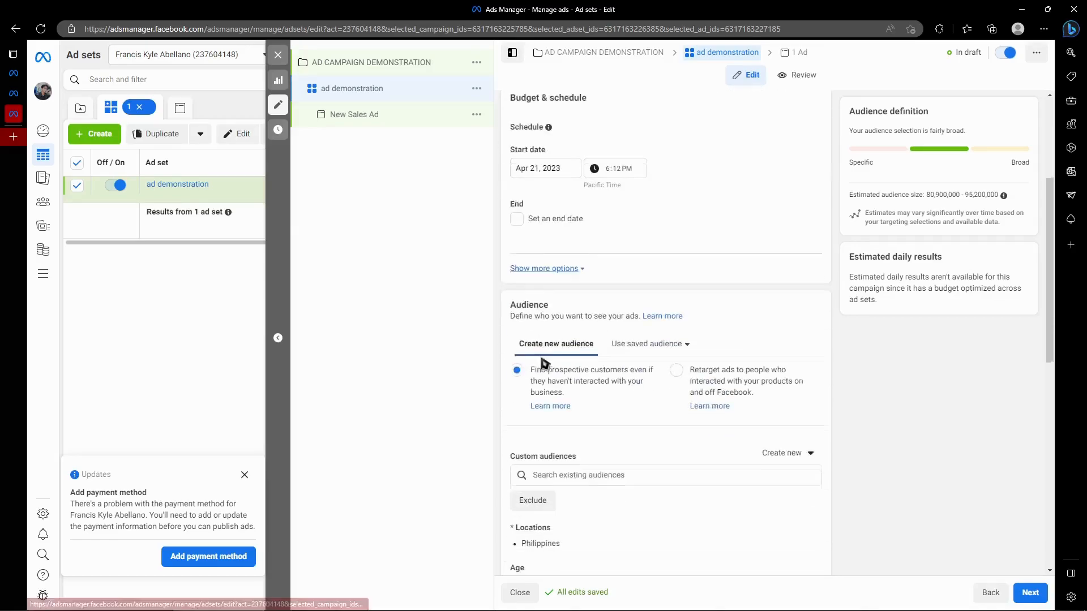
click(540, 259)
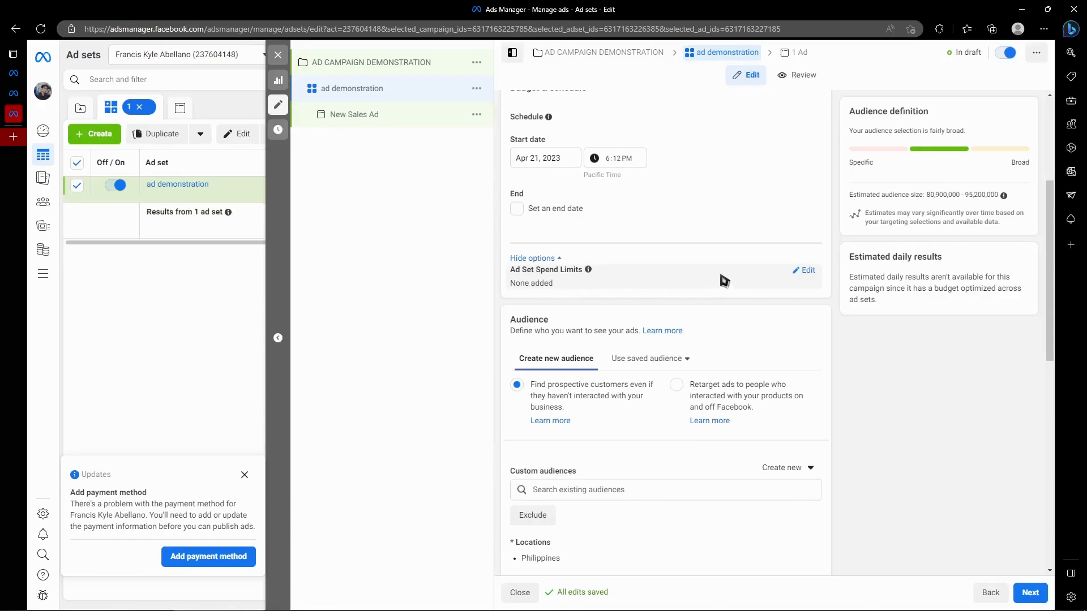
click(807, 270)
click(536, 292)
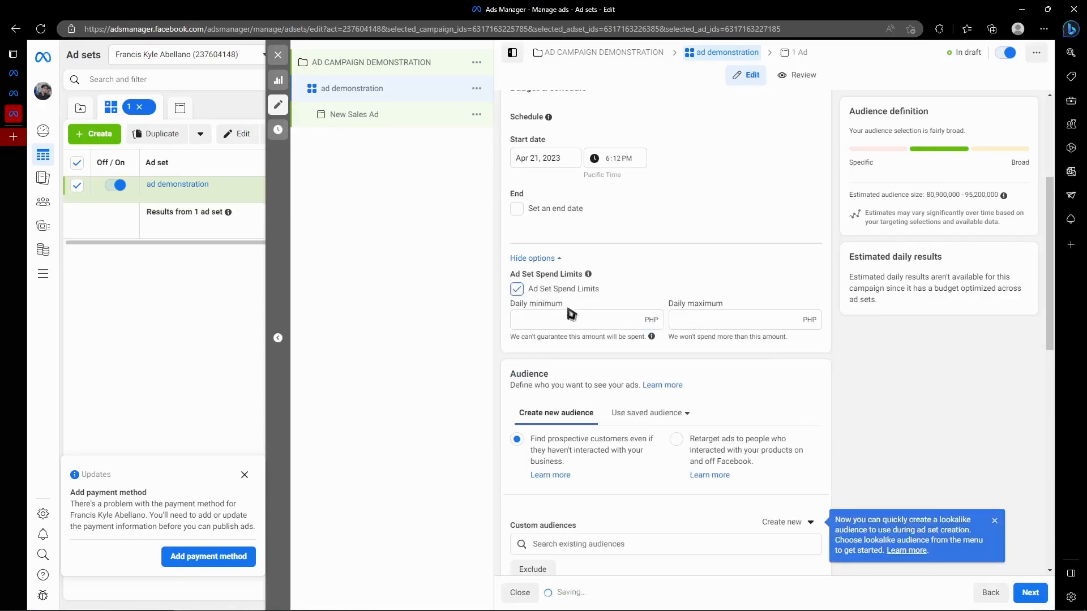
Step: Examine the daily minimum and daily maximum fields under Ad Set Spend Limits
drag(513, 307, 665, 311)
click(665, 310)
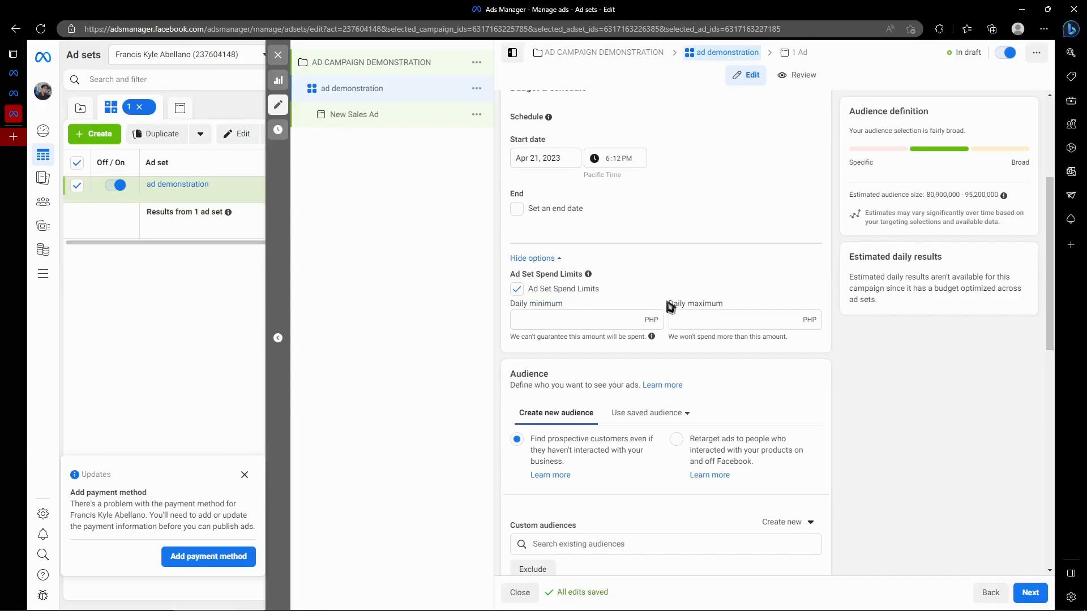
drag(681, 307, 727, 309)
click(585, 372)
Step: Open the new audience's age, location and gender settings for editing
scroll(572, 369, down, 1)
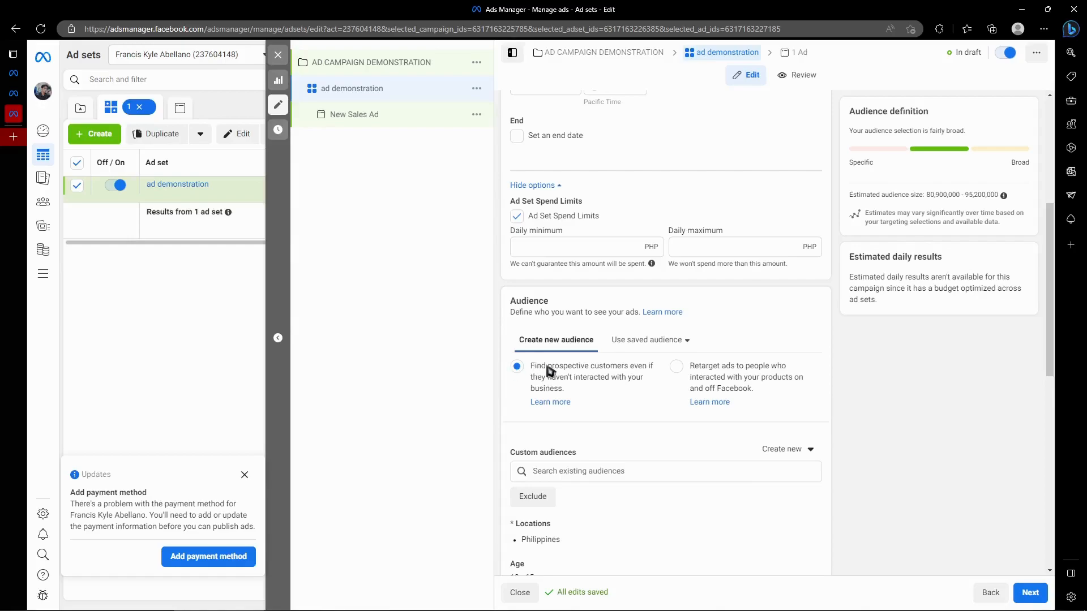
scroll(622, 306, down, 3)
scroll(629, 356, down, 2)
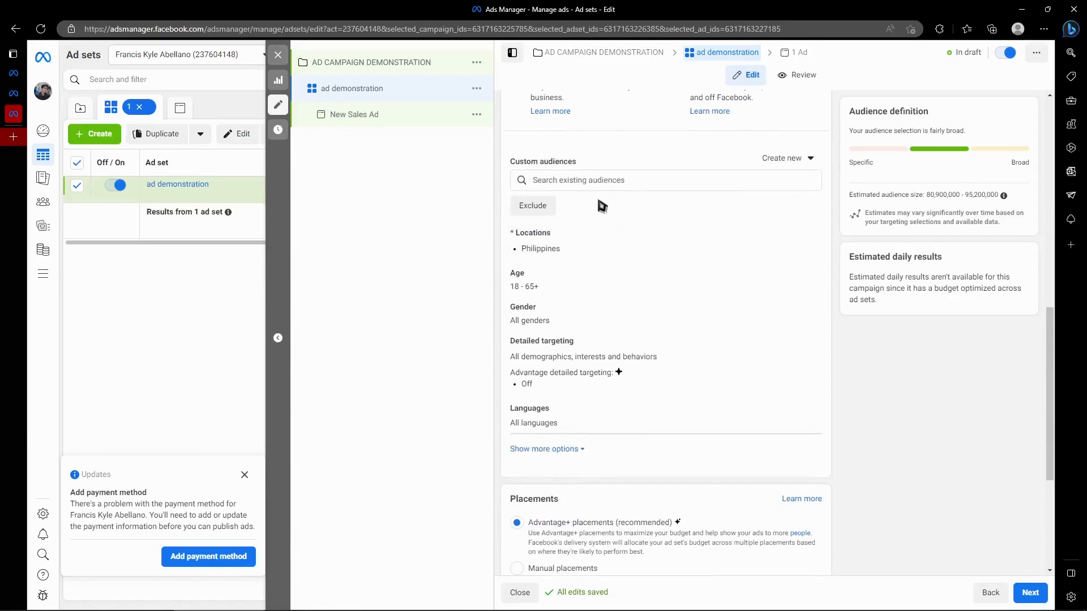
scroll(623, 207, up, 1)
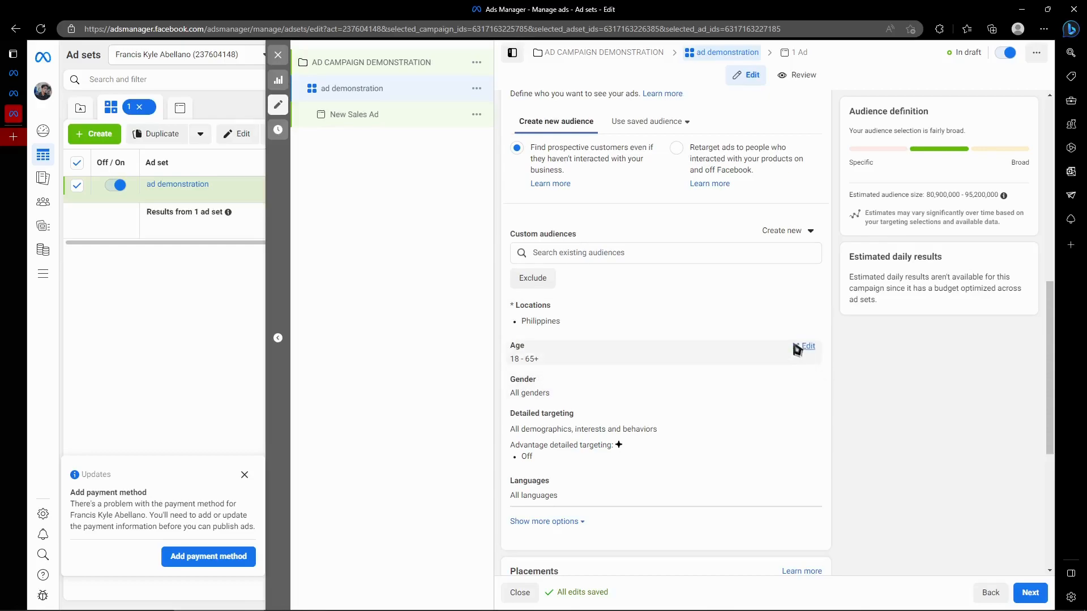
click(809, 348)
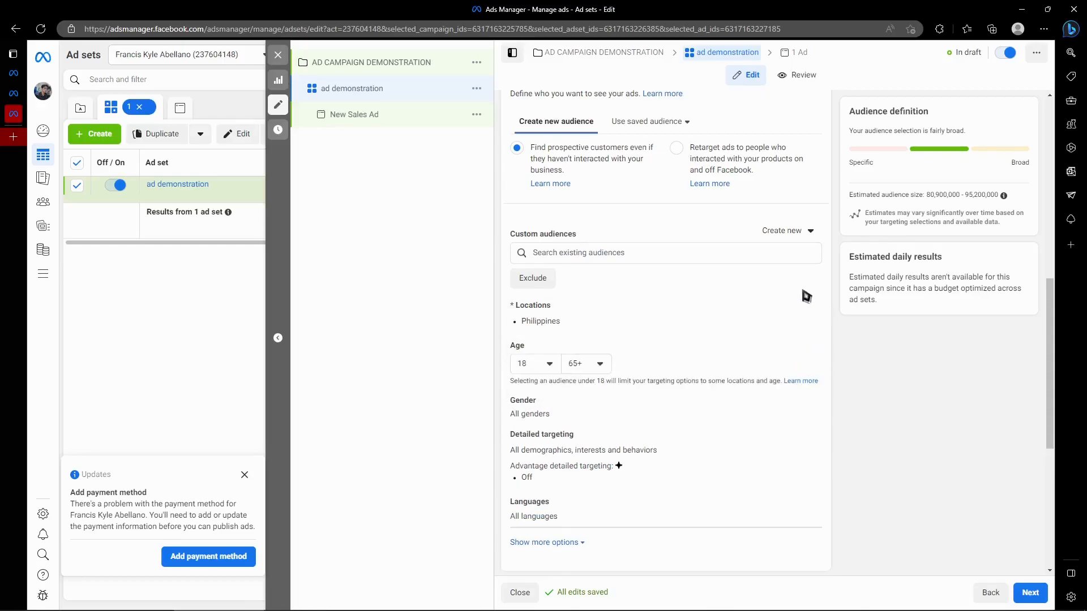
click(810, 309)
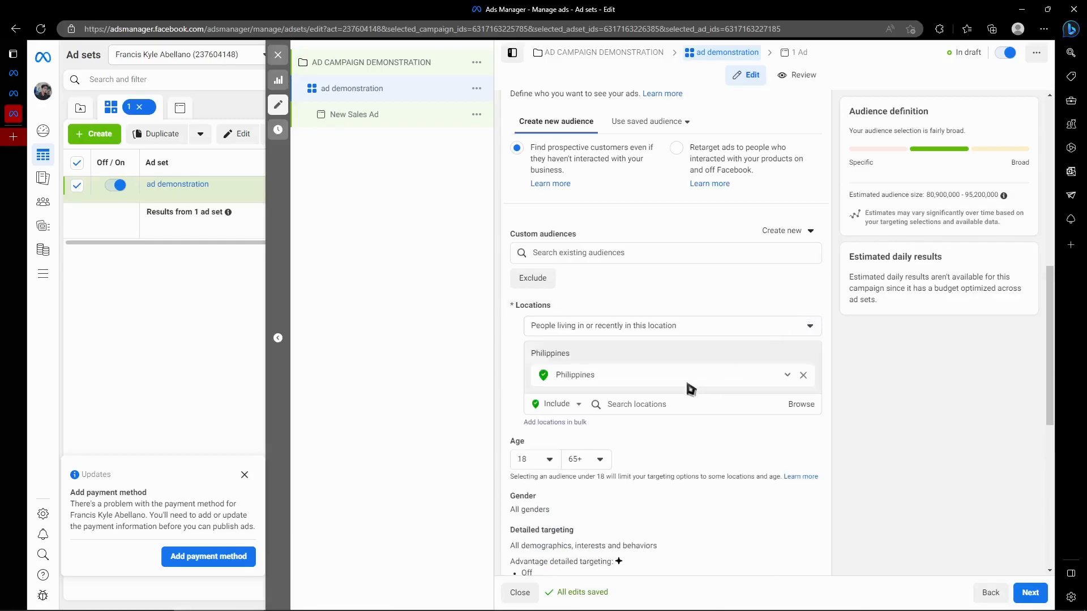
scroll(623, 407, down, 3)
click(808, 357)
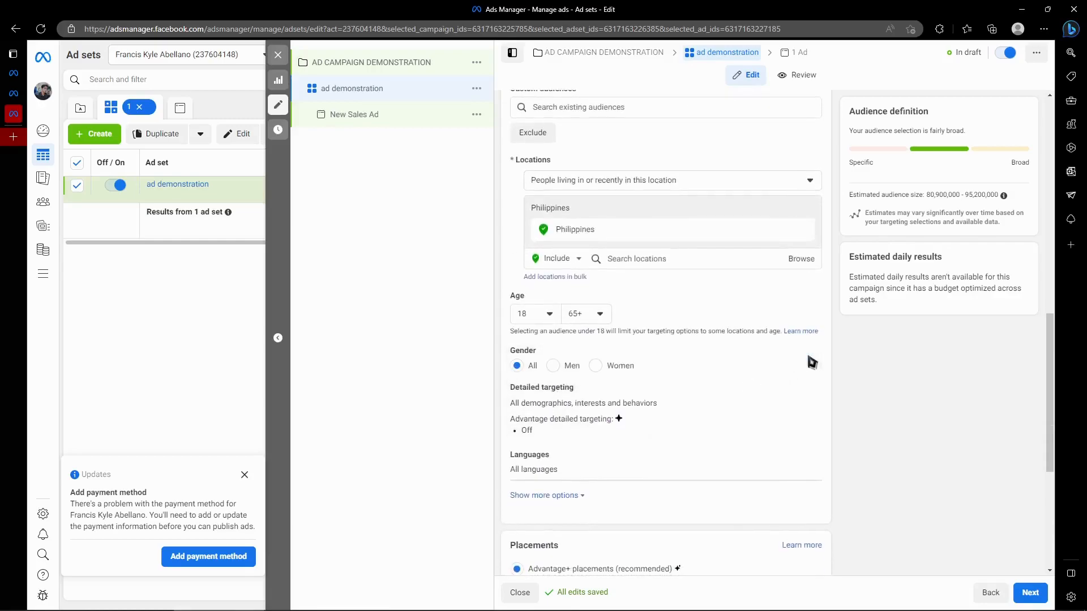
Step: Open the audience's detailed targeting and language settings for editing
click(805, 391)
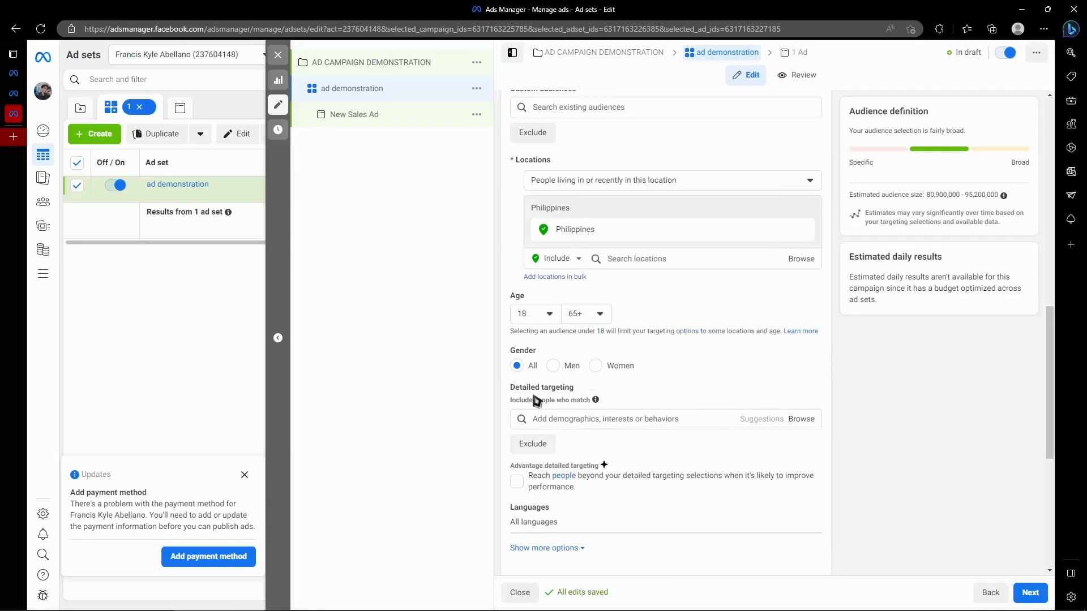
scroll(562, 408, down, 1)
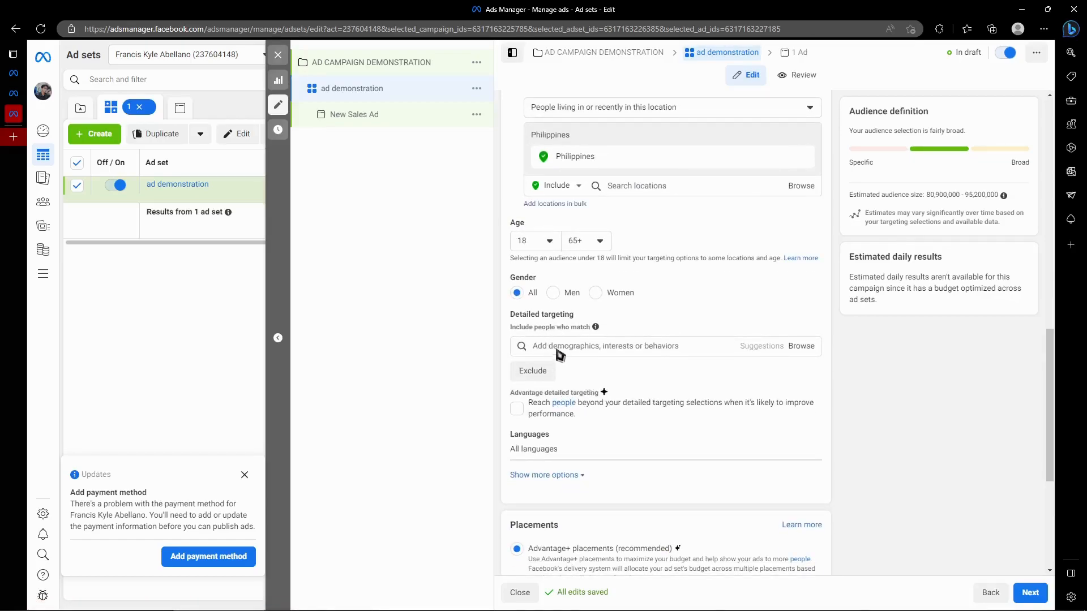
click(616, 352)
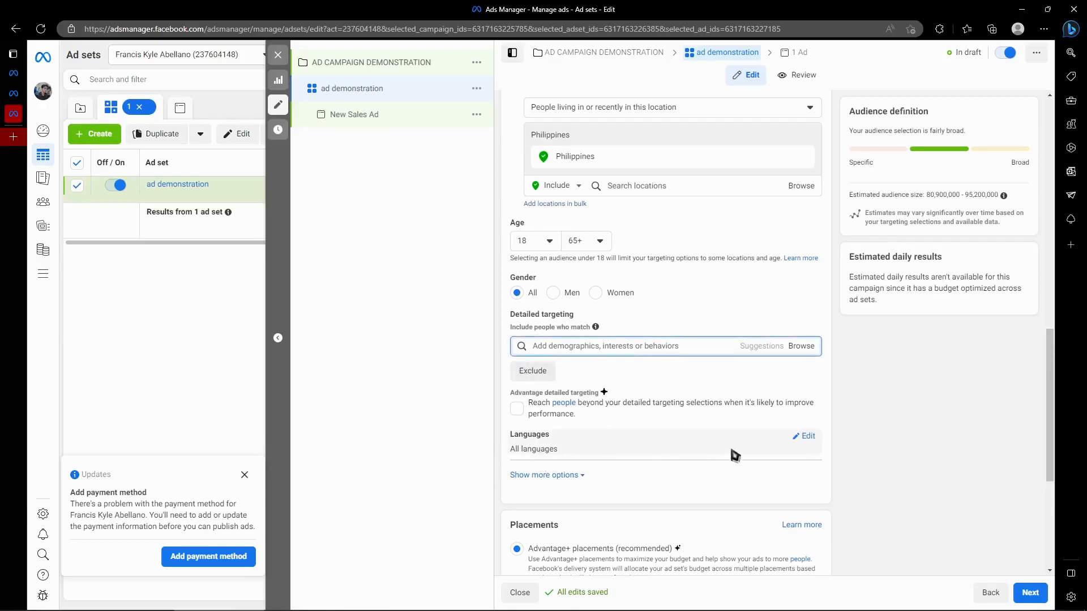
click(811, 442)
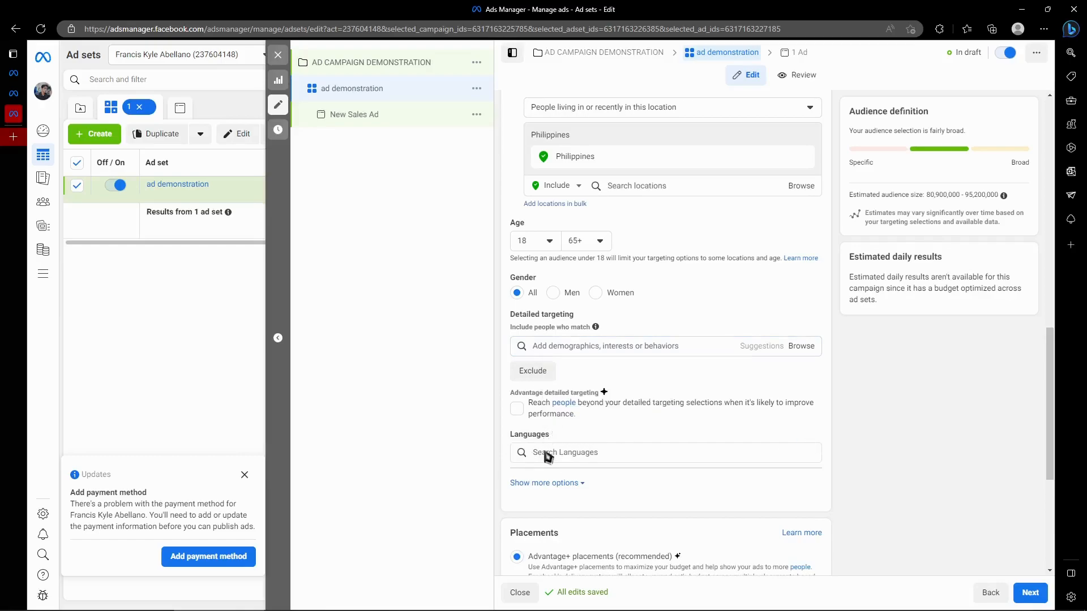
scroll(497, 459, down, 1)
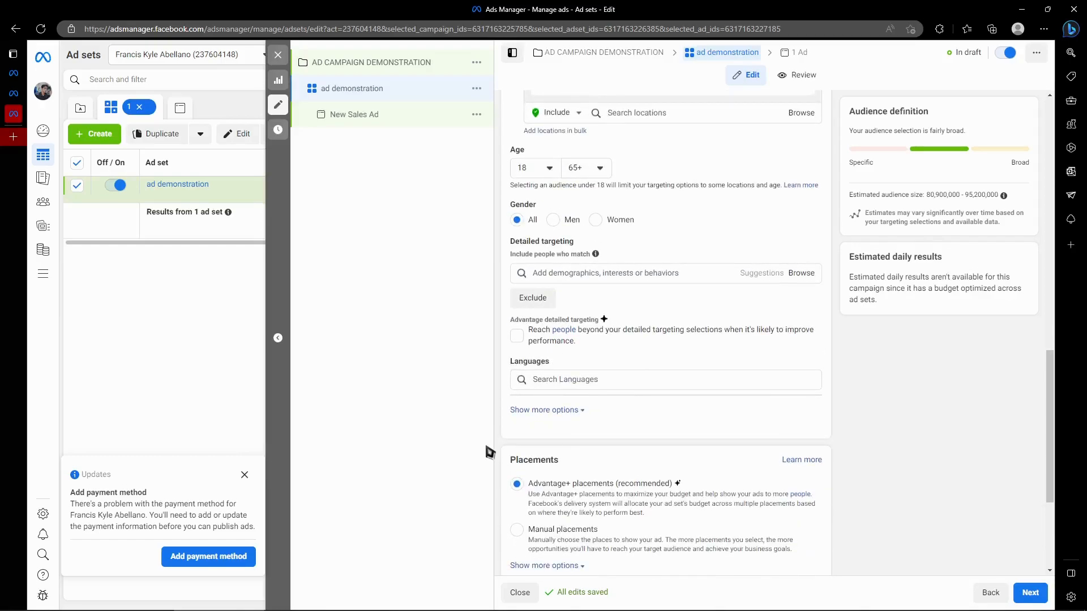
click(596, 380)
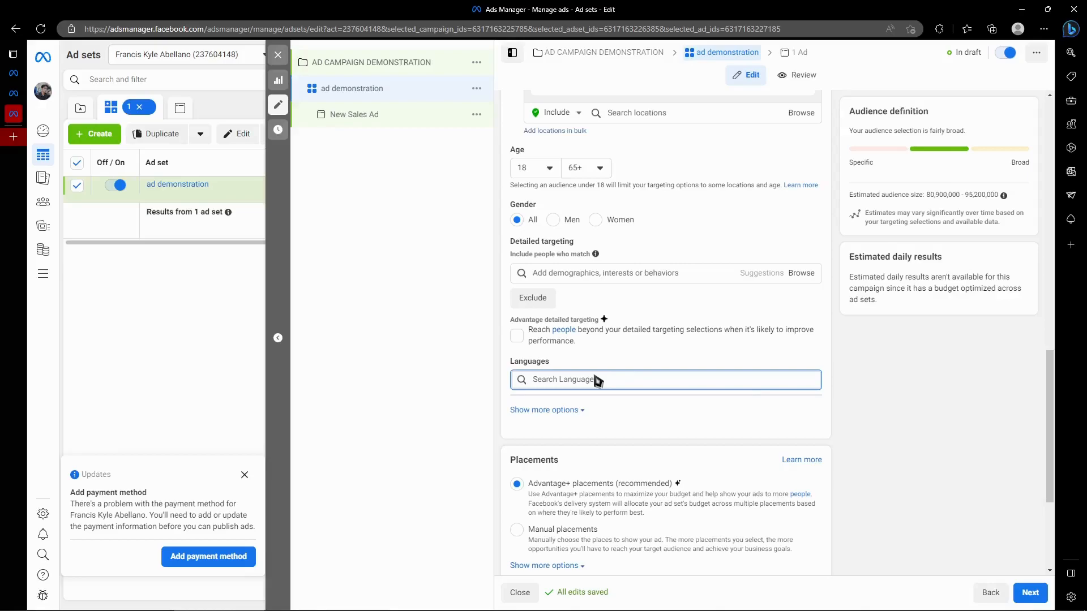
Step: Read the Advantage+ placements description and switch the ad set to Manual placements
scroll(668, 408, down, 3)
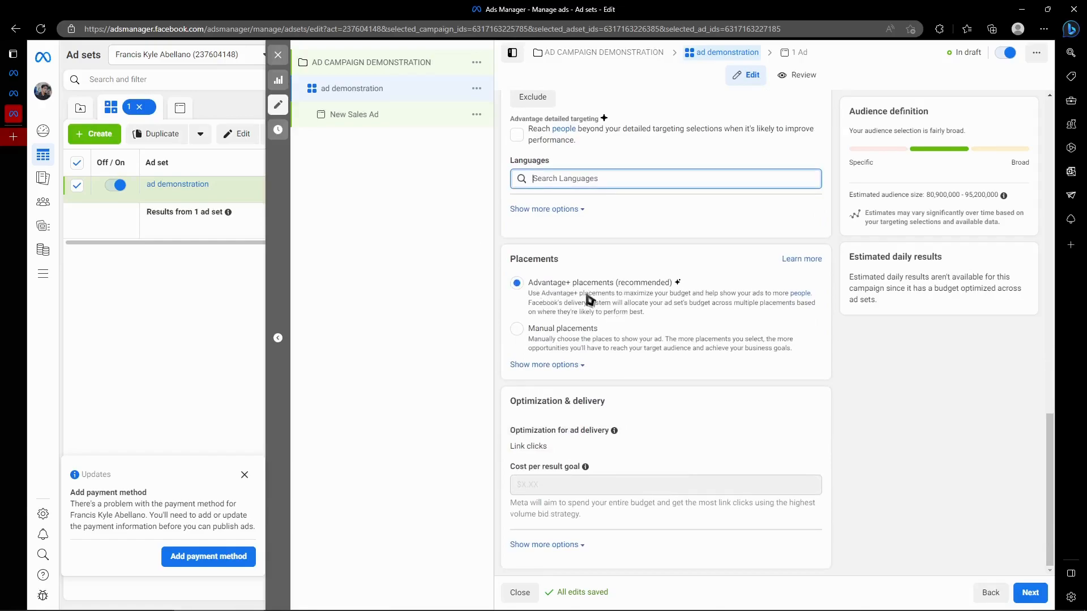
drag(530, 293, 797, 295)
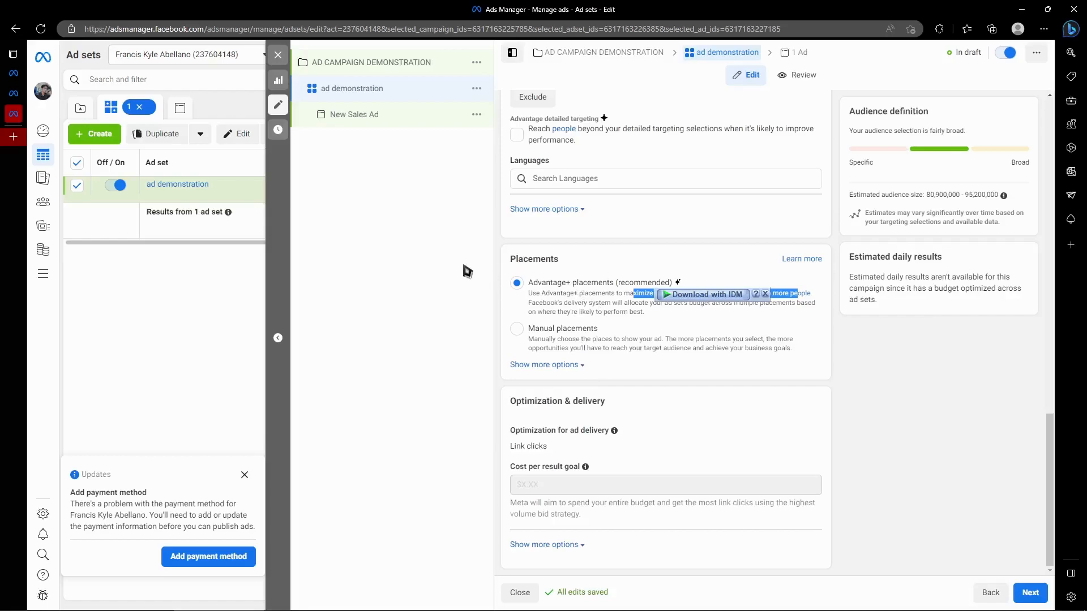
click(496, 271)
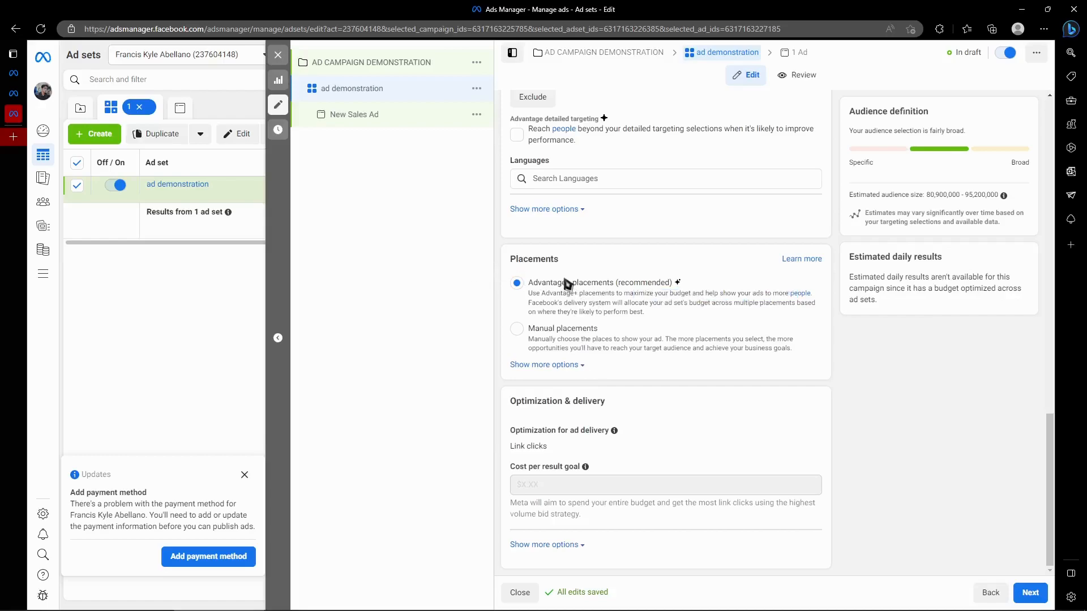
click(542, 338)
Step: Examine the manual placement platforms and the placement groups, from Feeds and Stories and Reels down to Apps and sites
scroll(634, 300, down, 2)
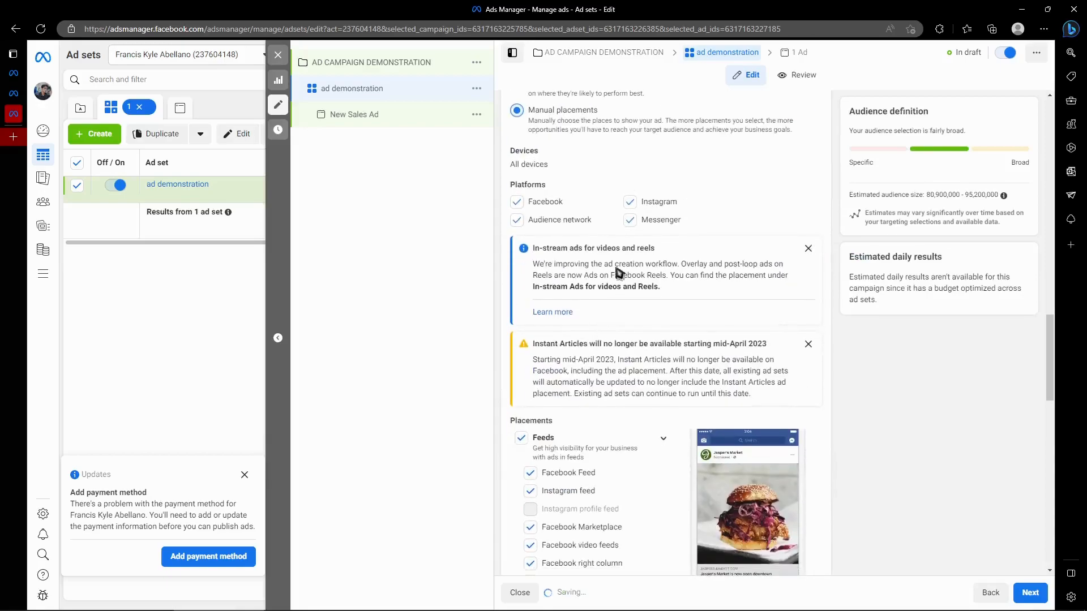
scroll(619, 266, down, 3)
scroll(680, 294, up, 6)
scroll(687, 307, down, 5)
scroll(688, 307, down, 6)
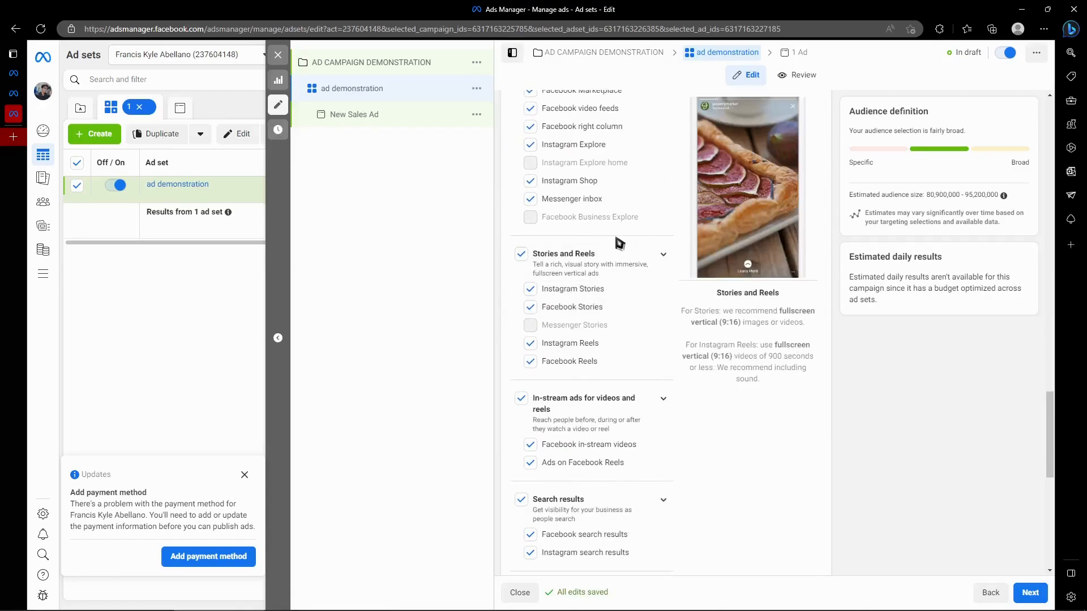
scroll(619, 243, down, 6)
scroll(609, 213, up, 5)
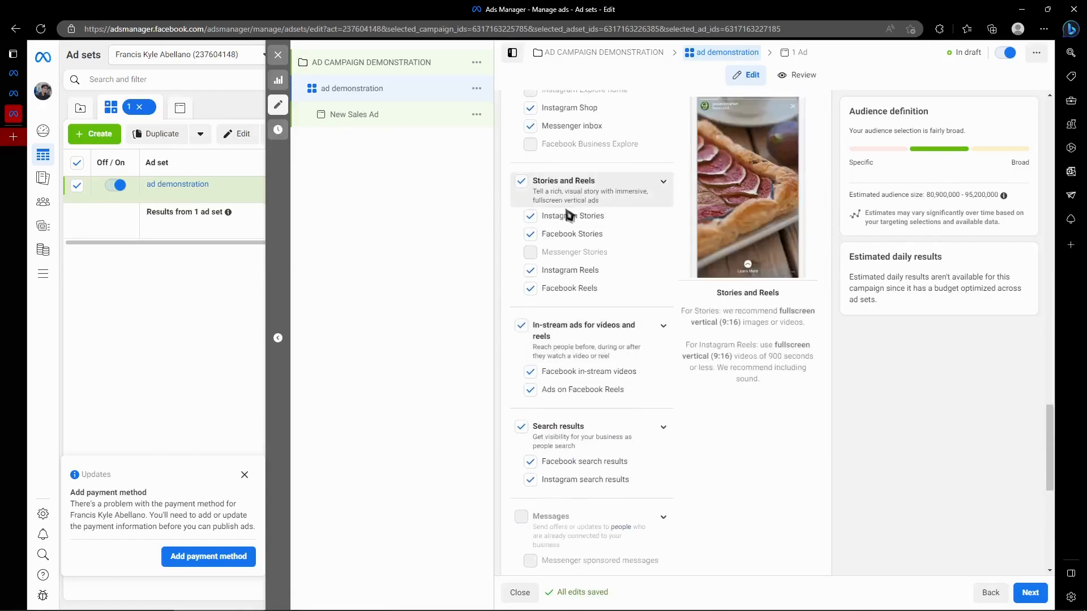
scroll(575, 283, down, 5)
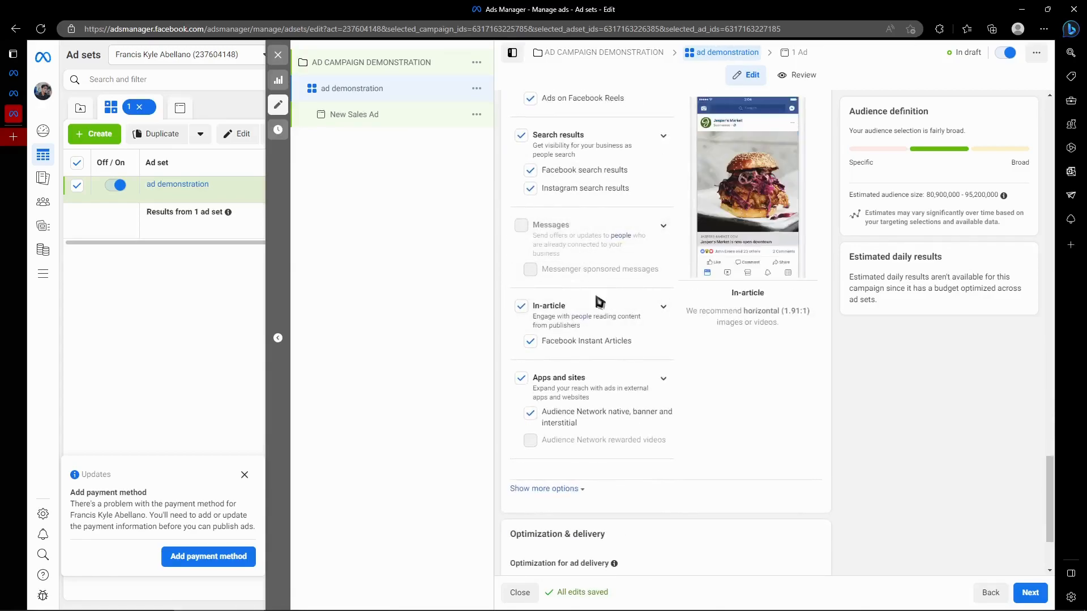
scroll(592, 351, up, 8)
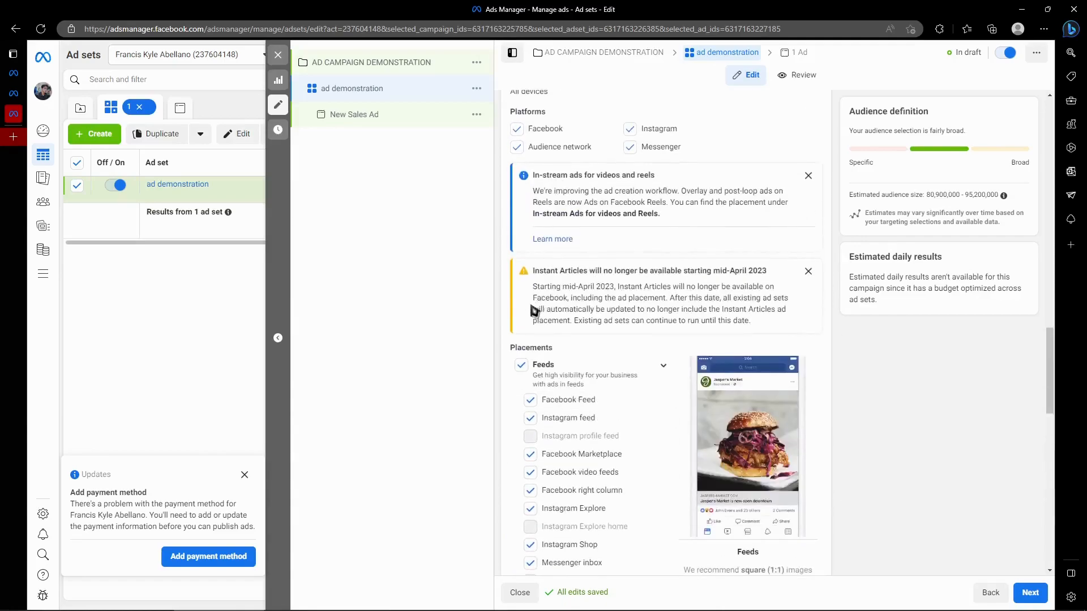
scroll(553, 235, down, 7)
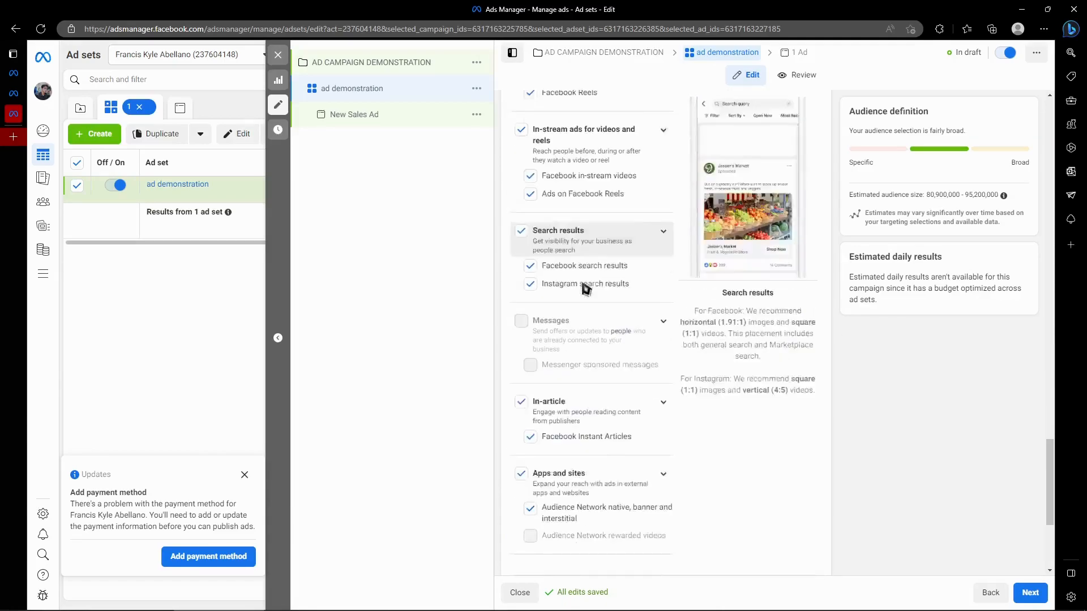
scroll(589, 226, down, 1)
scroll(577, 226, down, 3)
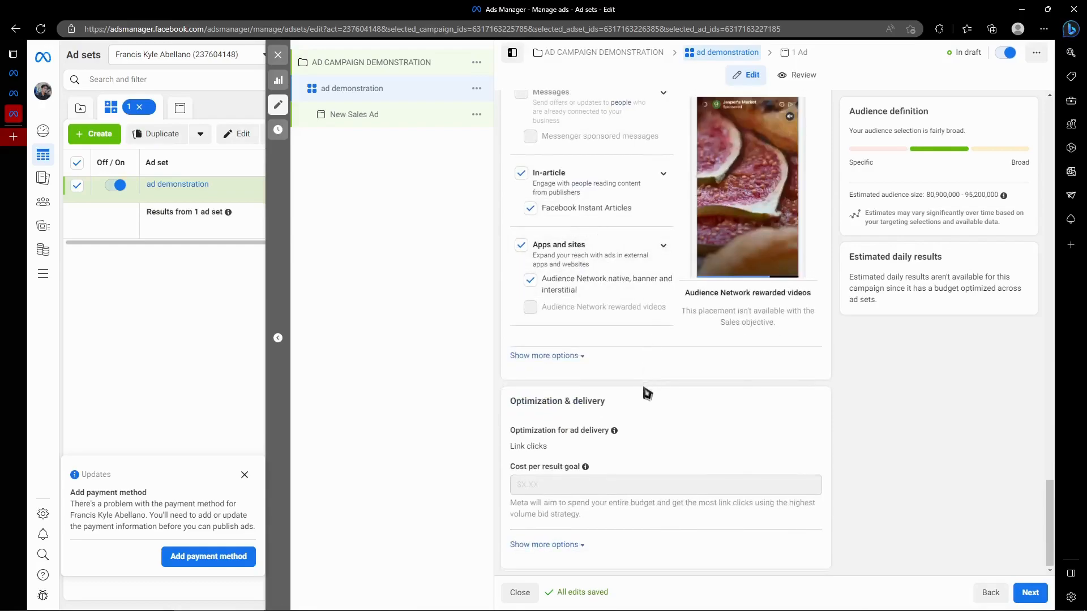
Step: Reveal the additional optimization and delivery options and choose Impression for when you get charged
drag(525, 402, 606, 403)
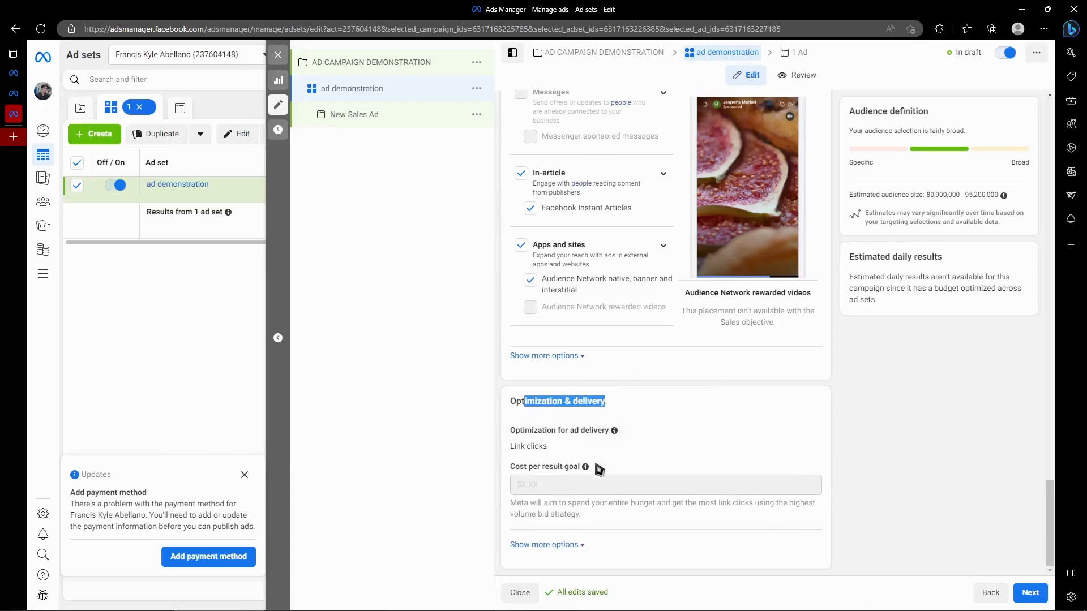
click(654, 427)
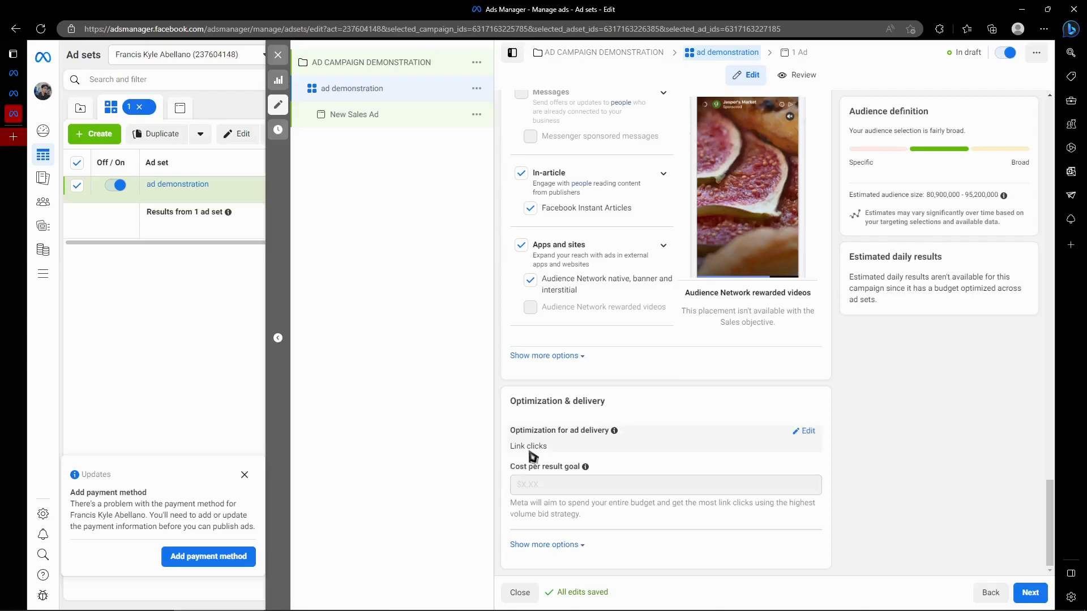
click(547, 545)
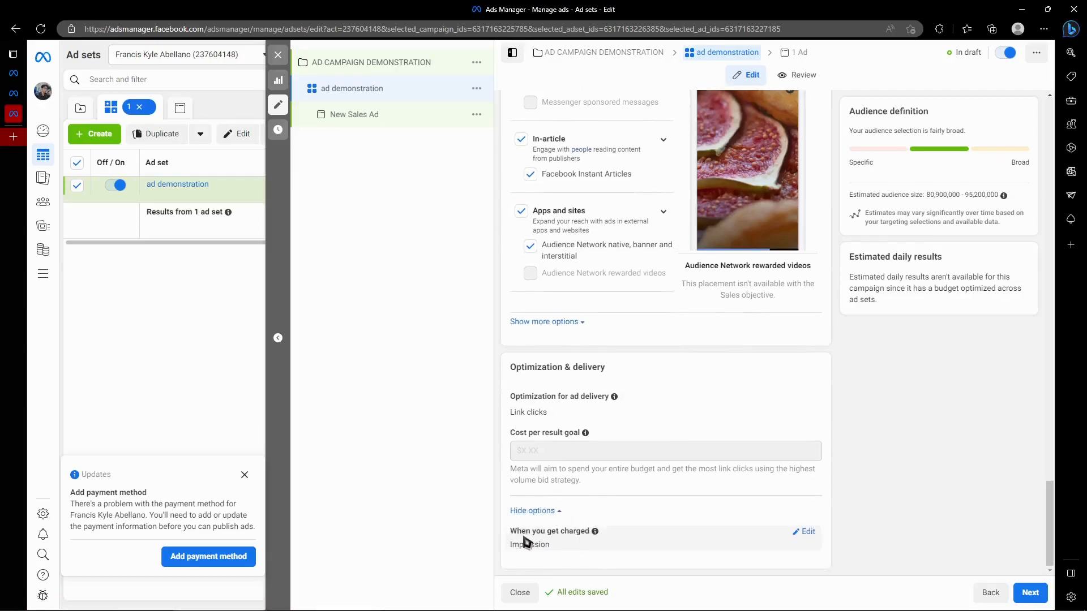
click(808, 532)
click(581, 521)
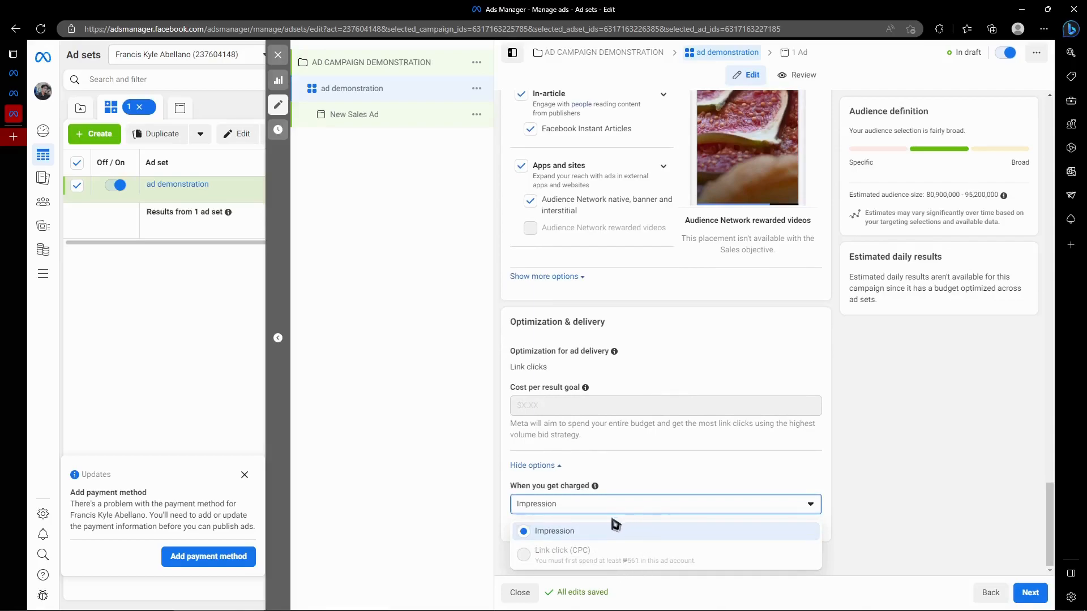
click(590, 530)
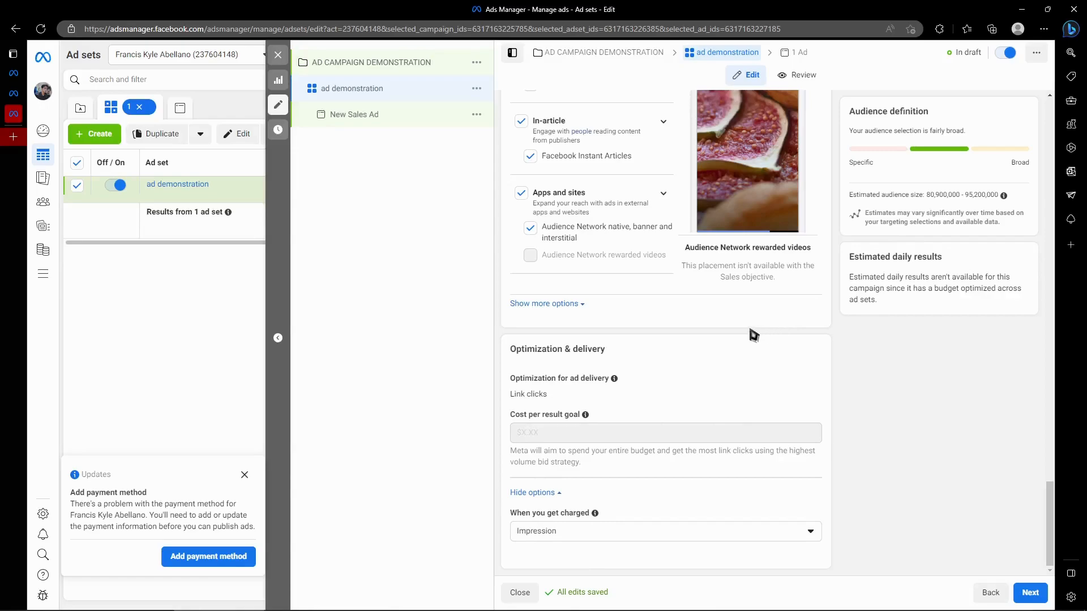
Step: Continue to the ad level and rename the ad as "ad demonstration"
click(1030, 595)
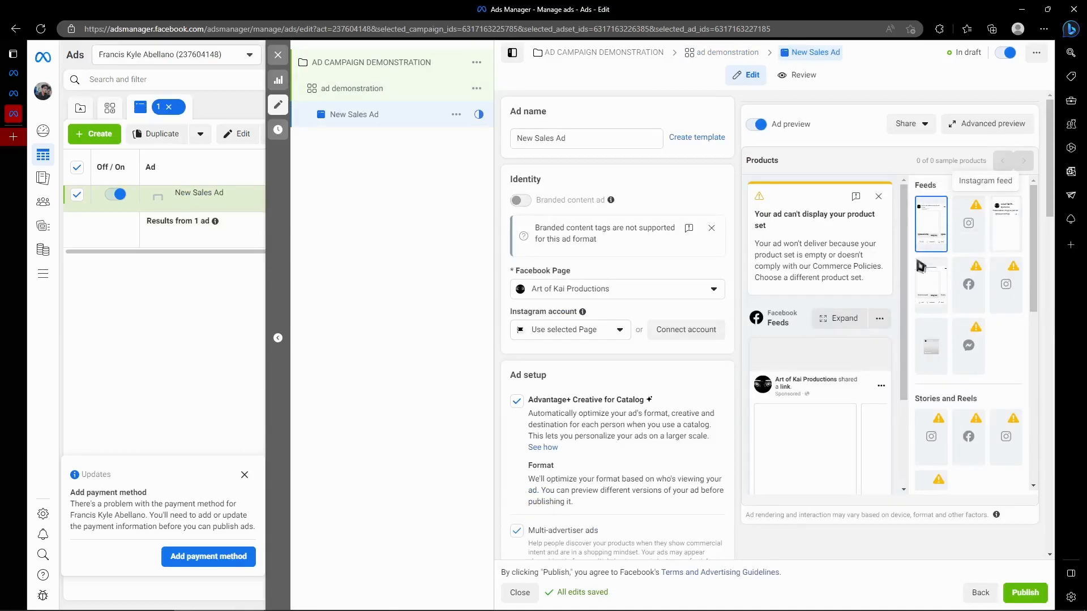
click(547, 140)
key(ctrl+a)
text(ad)
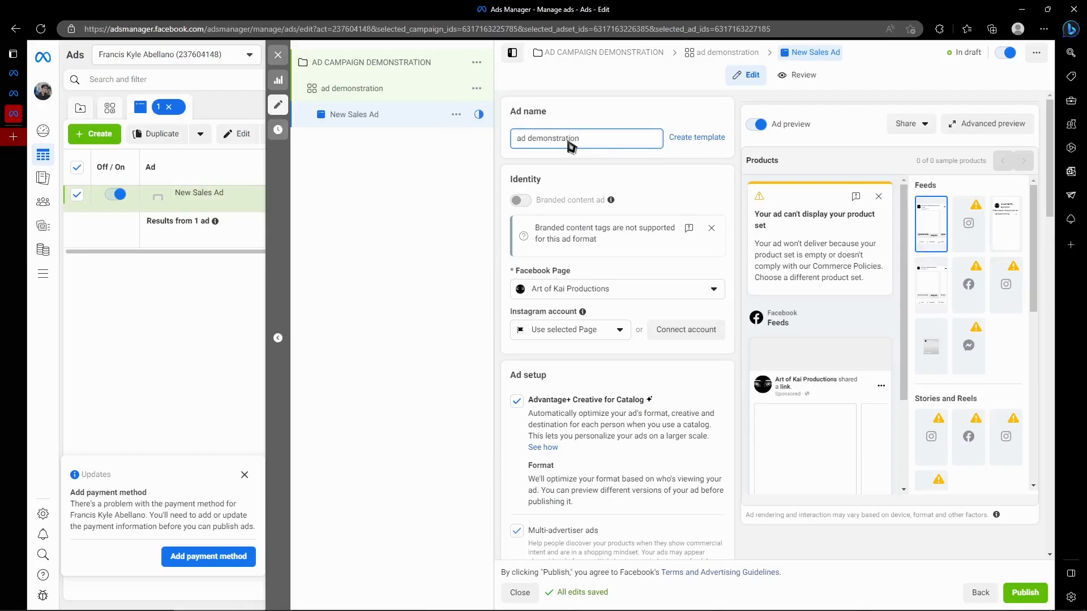
click(685, 103)
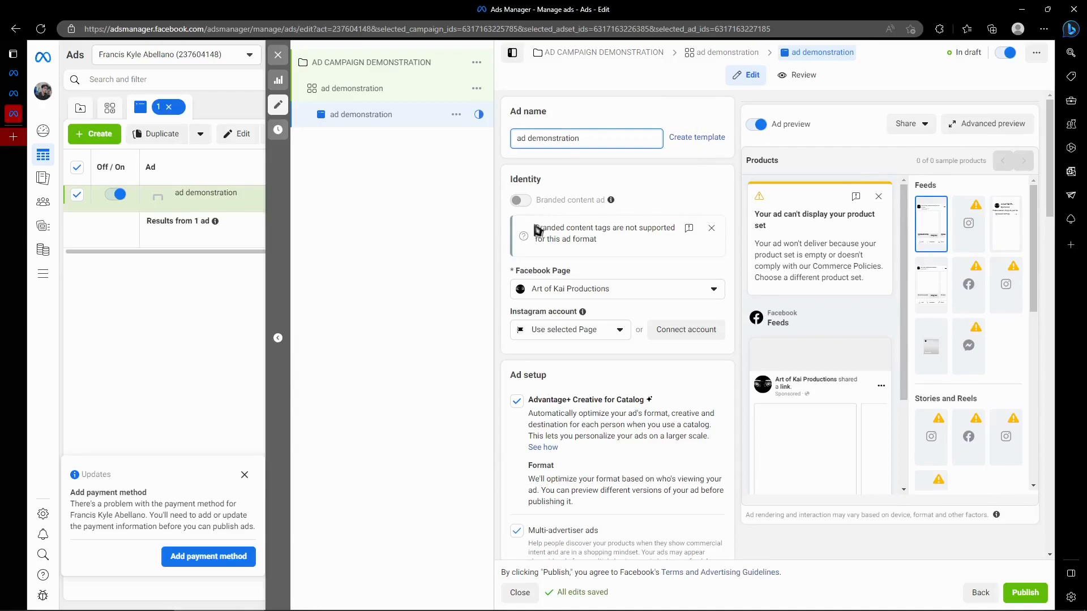
Step: Check the branded content option and its note in the ad's identity settings
click(519, 205)
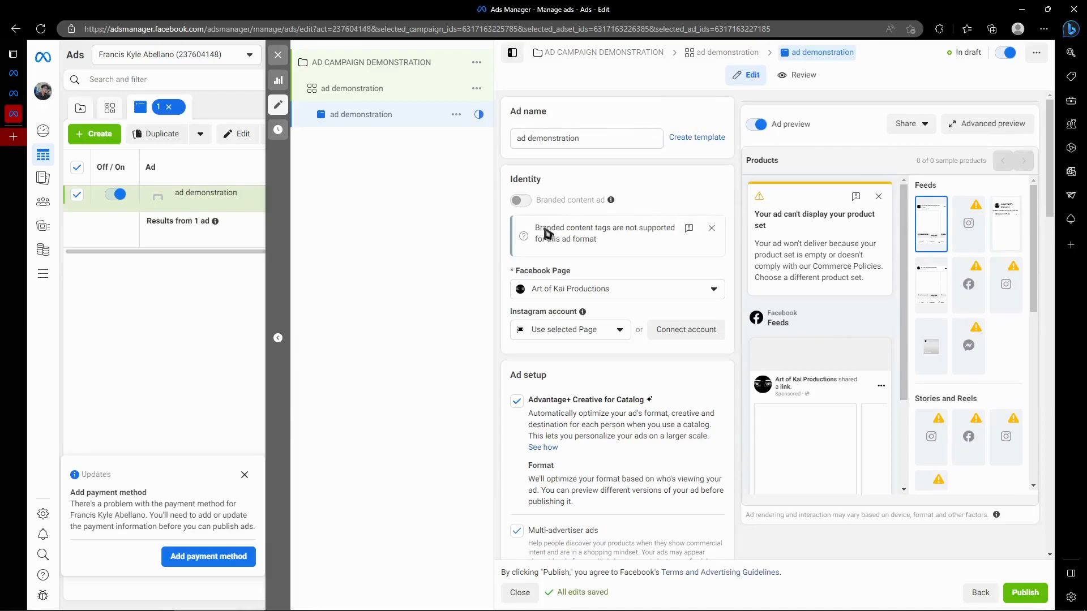
drag(545, 230, 630, 231)
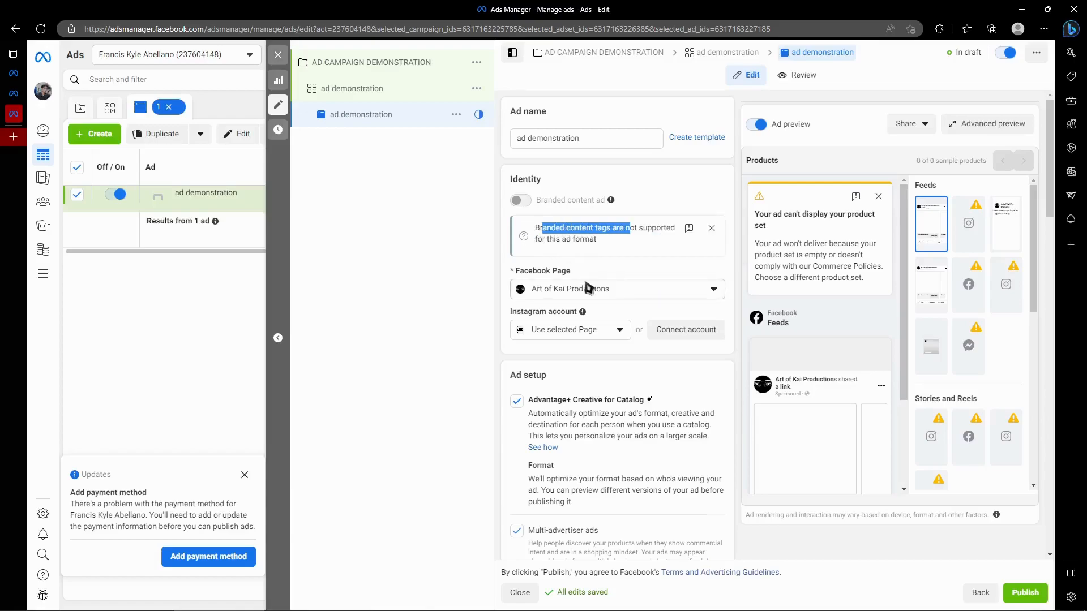
scroll(589, 289, down, 5)
scroll(612, 295, up, 5)
click(631, 310)
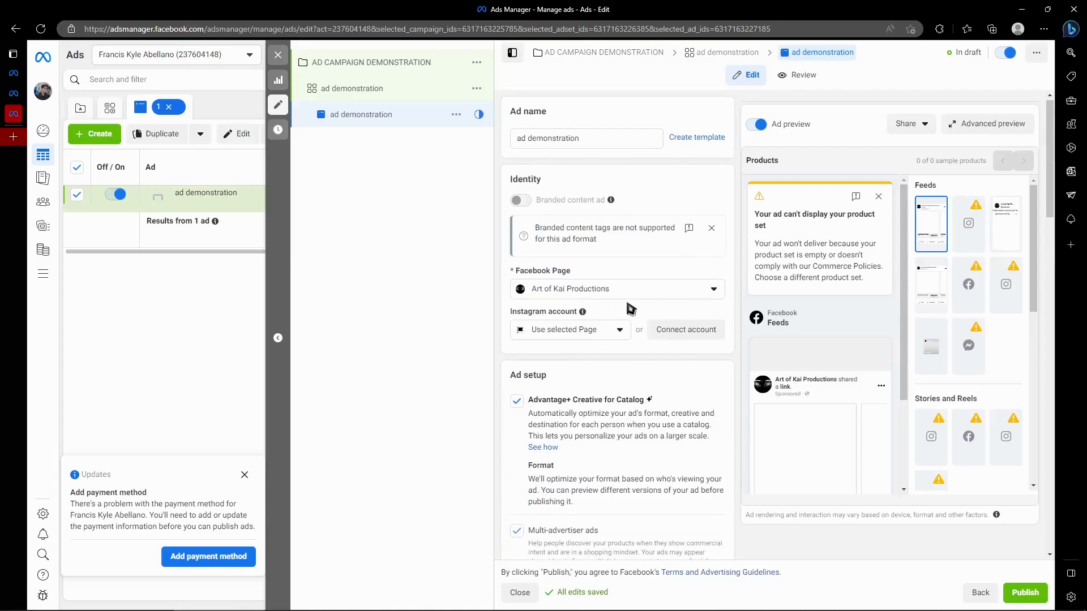
Step: Choose Use selected Page as the ad's Instagram account
click(566, 330)
click(560, 336)
scroll(564, 340, down, 2)
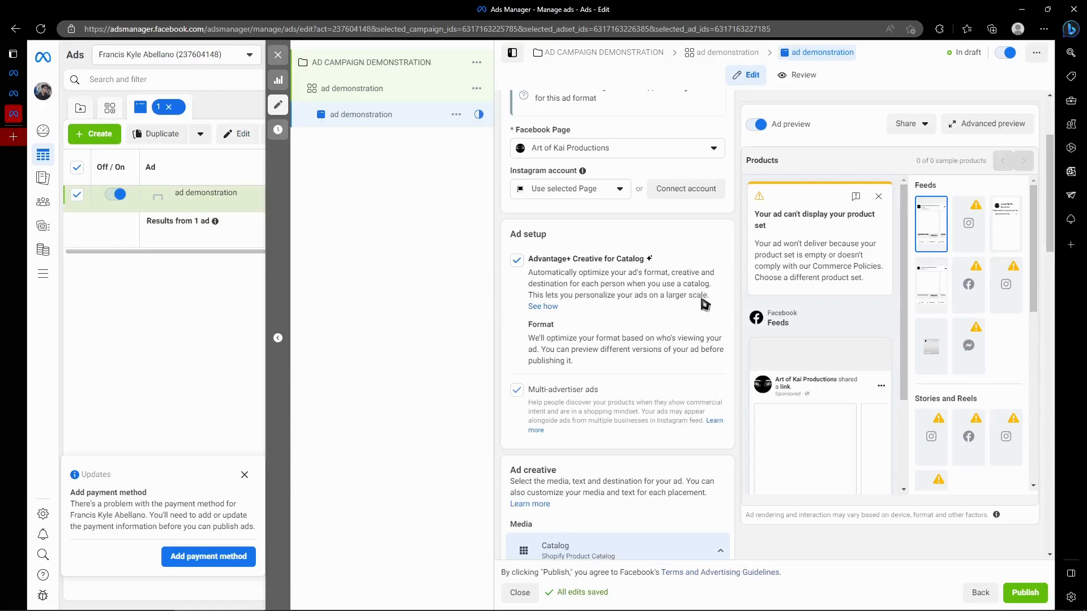
Step: Review the ad setup and catalog media settings, including the cover media choices of Advantage Catalog Video, Video and Image
scroll(620, 283, down, 4)
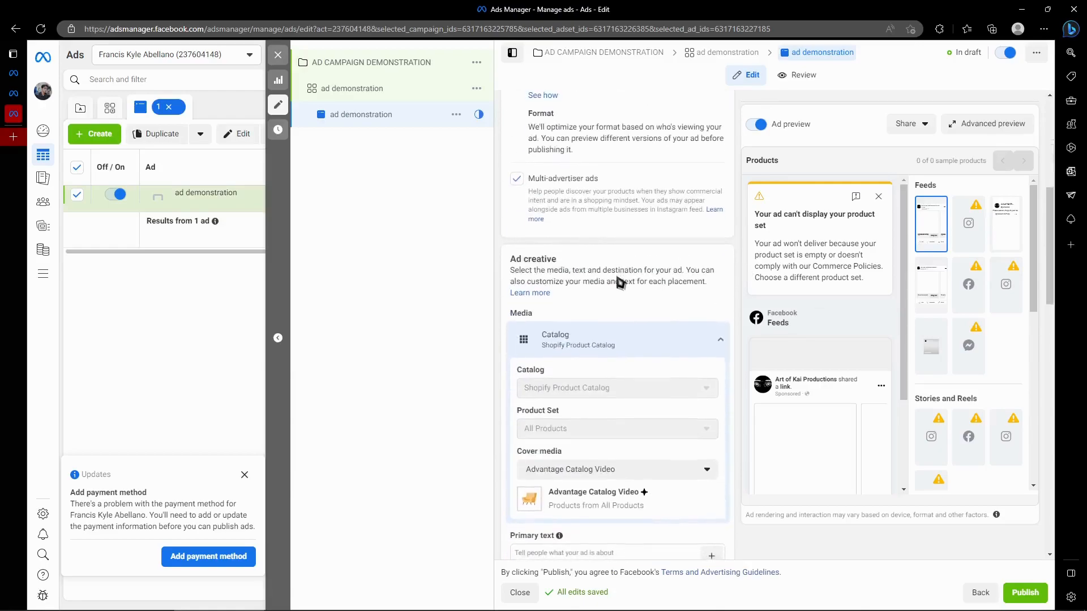
scroll(619, 282, down, 1)
scroll(617, 285, up, 3)
scroll(615, 289, down, 4)
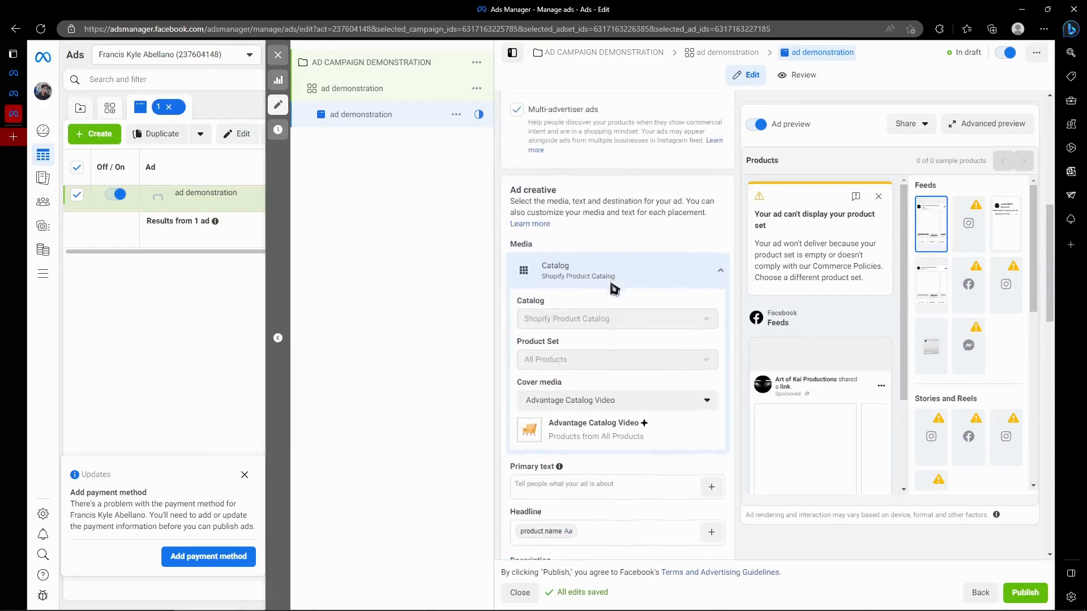
scroll(597, 232, down, 1)
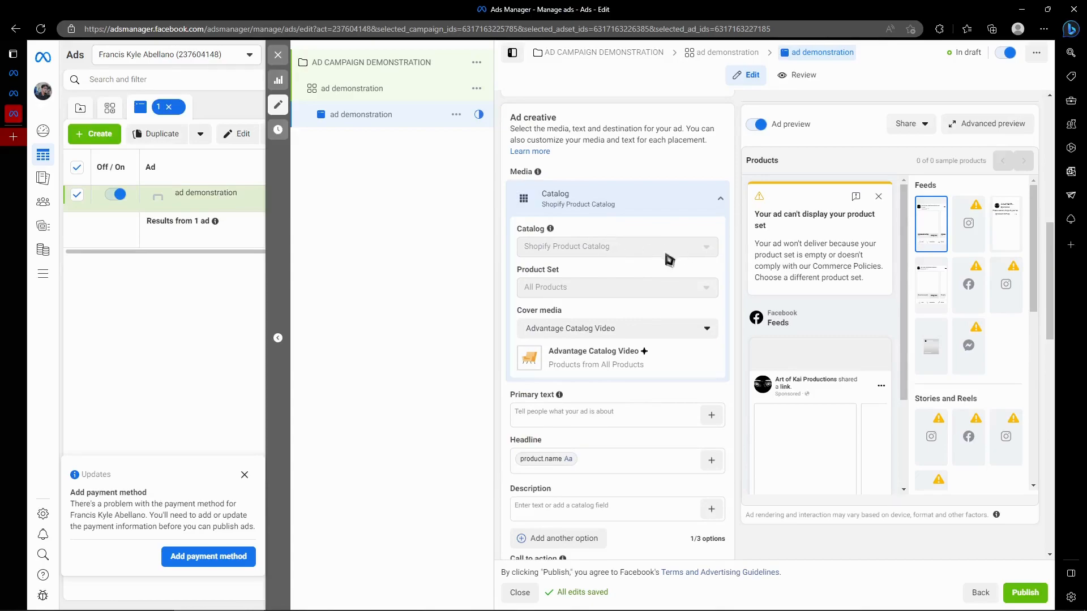
click(617, 330)
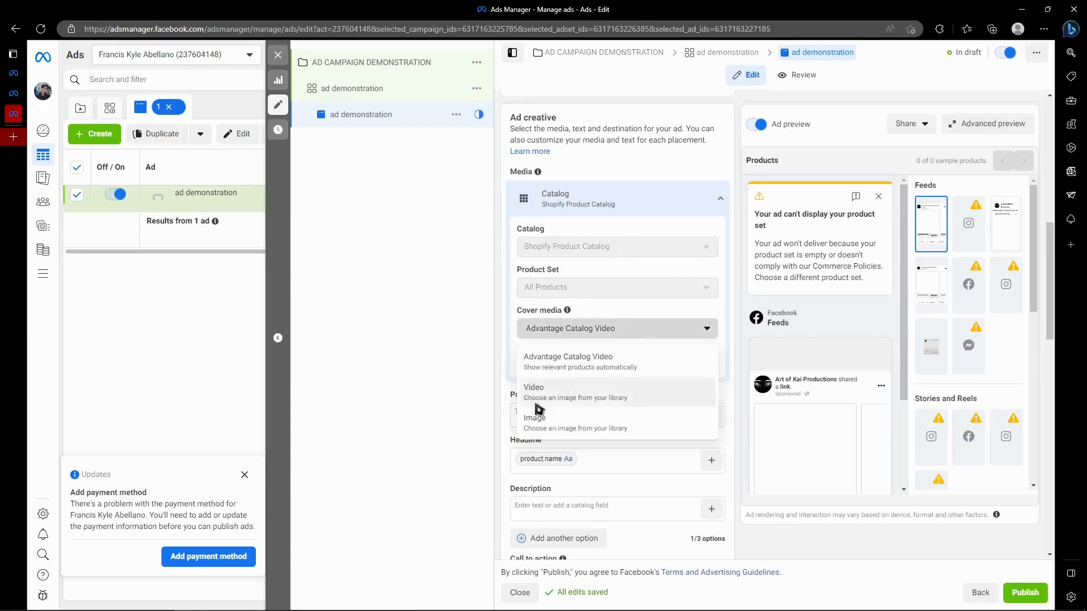
click(476, 345)
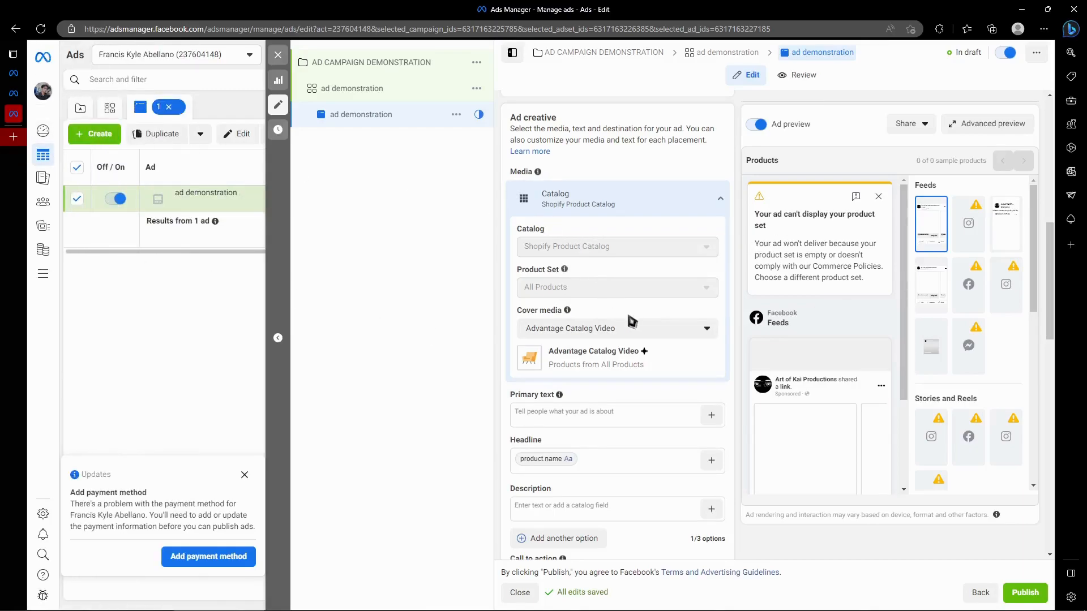
click(643, 333)
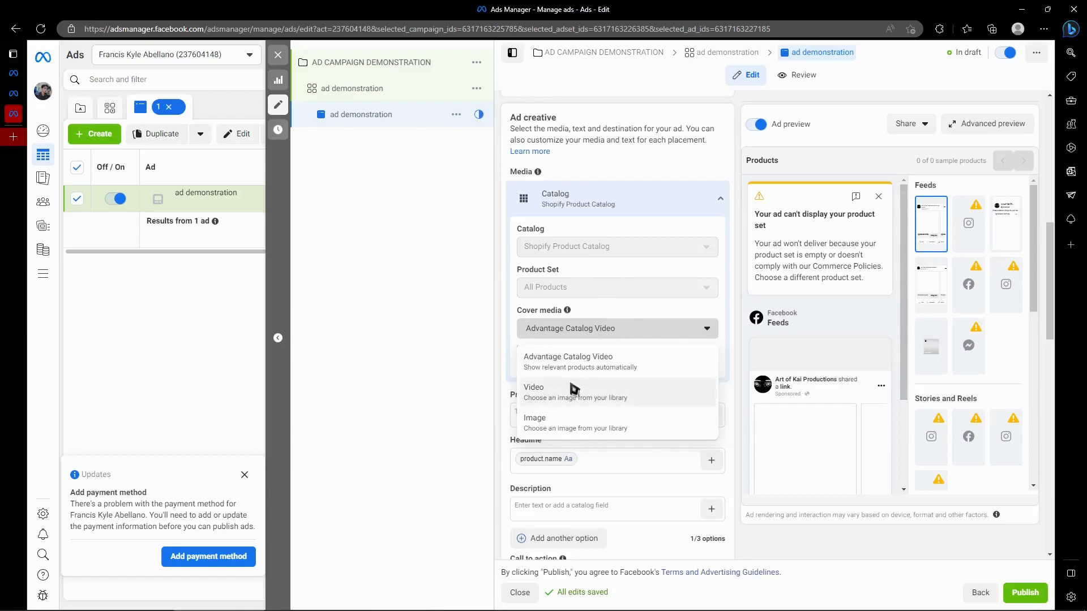
click(385, 359)
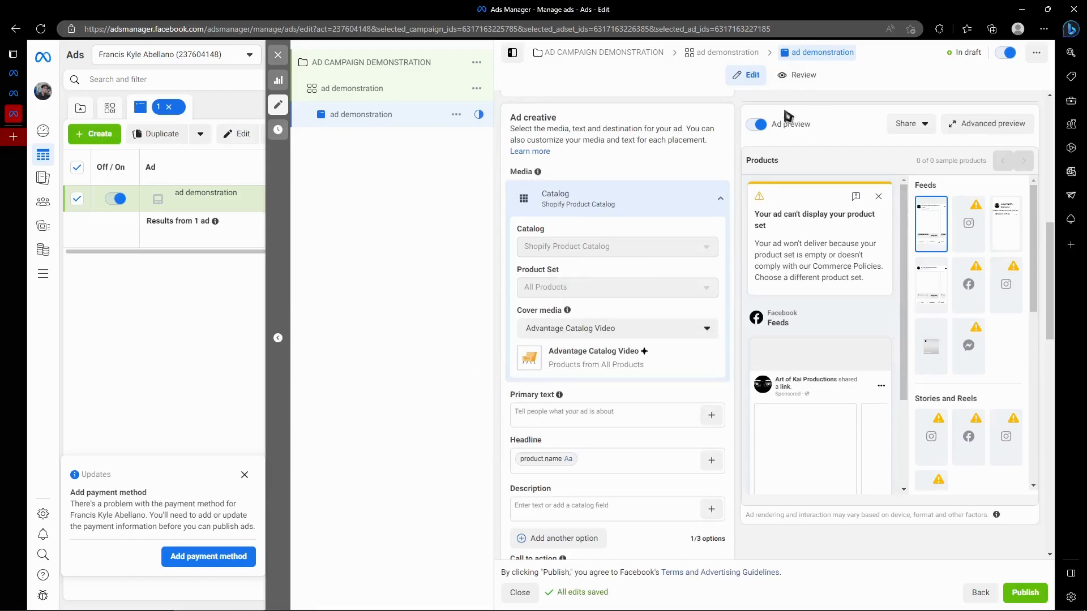
mouse_move(842, 227)
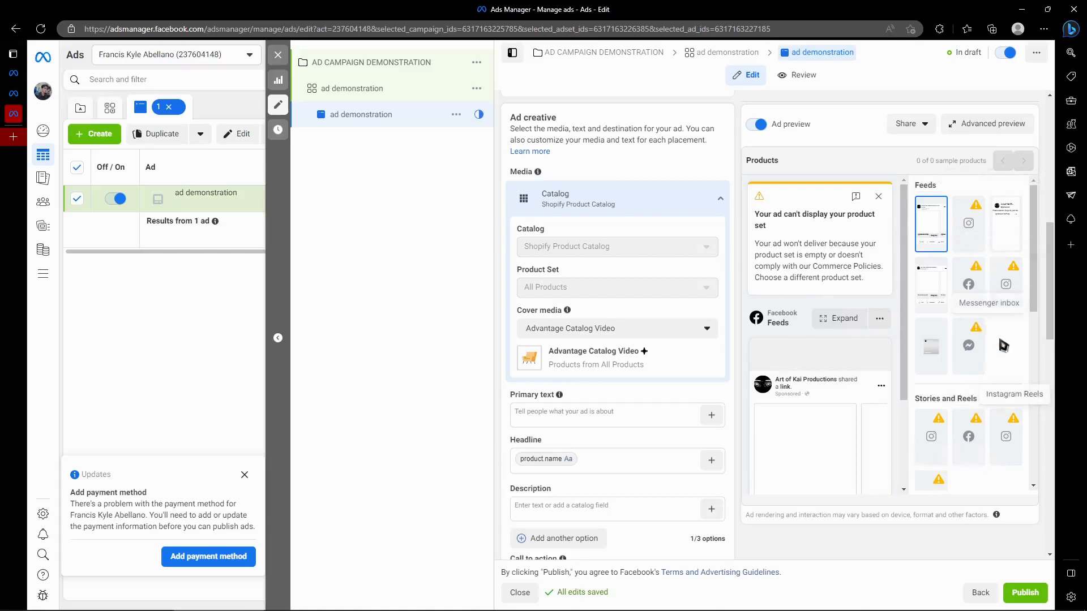
Step: Enter "EXAMPLE" as the ad's primary text and check it in the Facebook Feeds preview
click(594, 415)
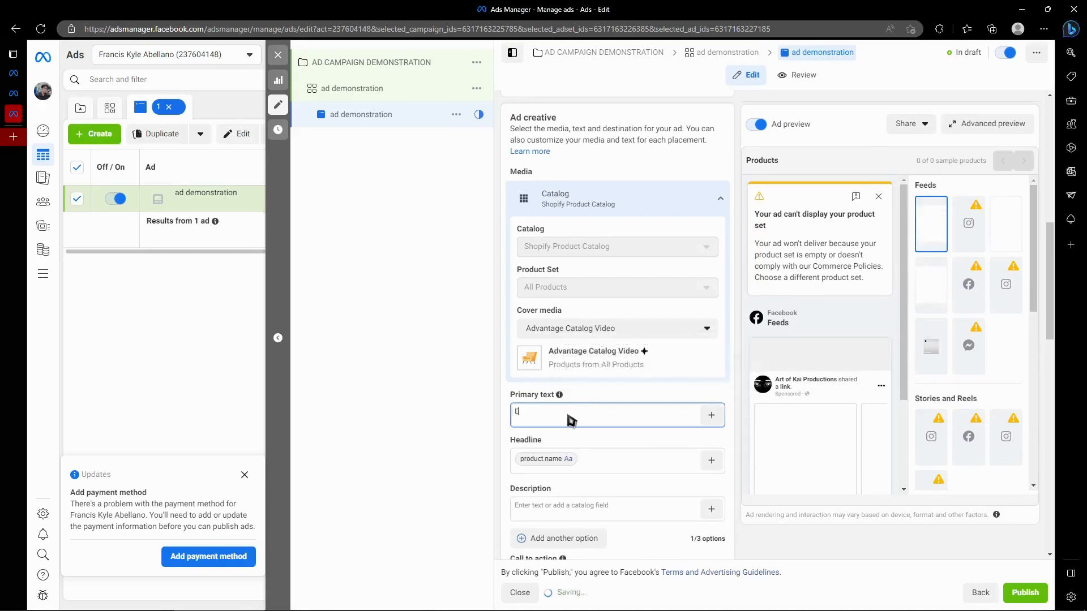
text(axmple)
key(Return)
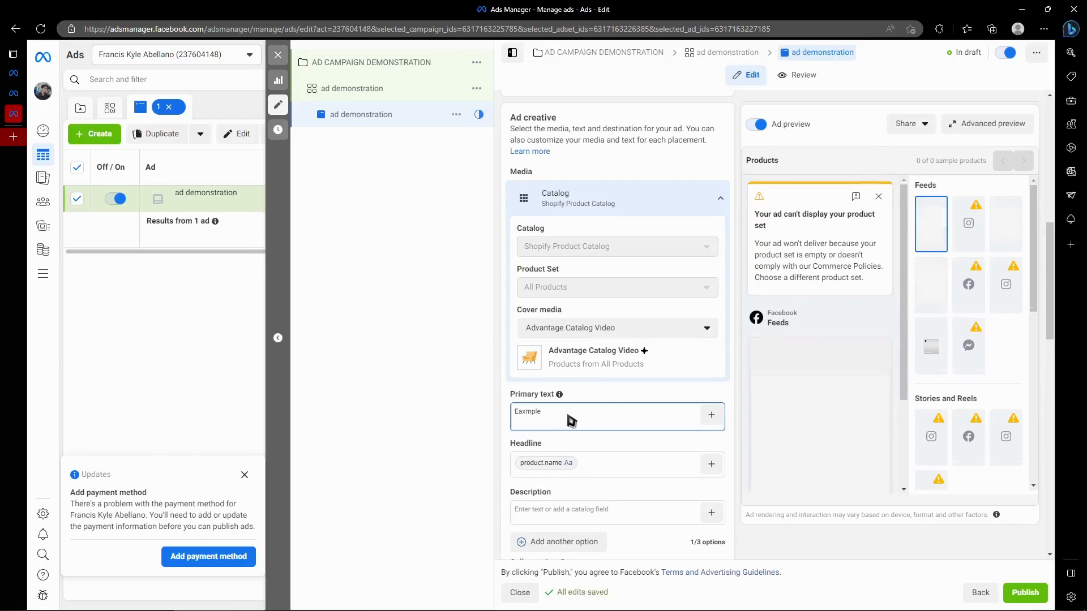
key(BackSpace)
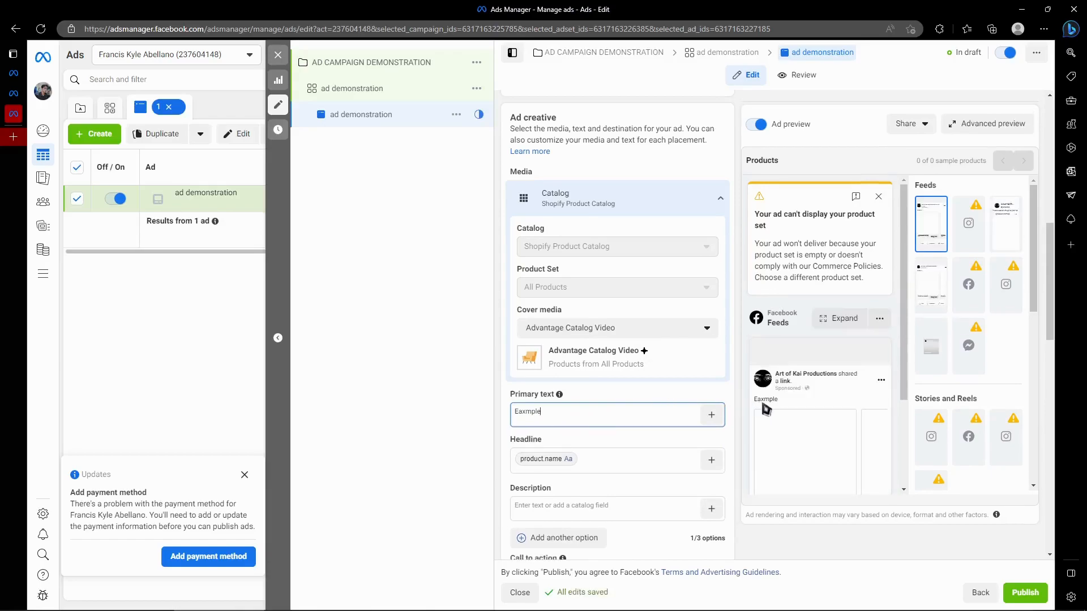
mouse_move(553, 414)
mouse_down()
mouse_move(513, 416)
mouse_move(536, 411)
mouse_up()
click(510, 411)
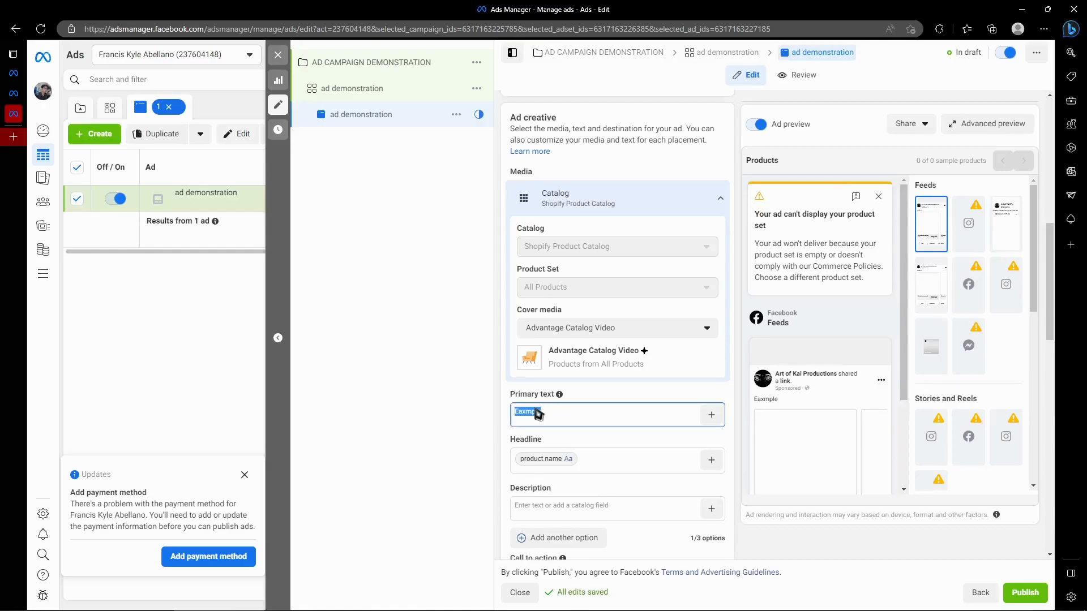
text(XAMPLE)
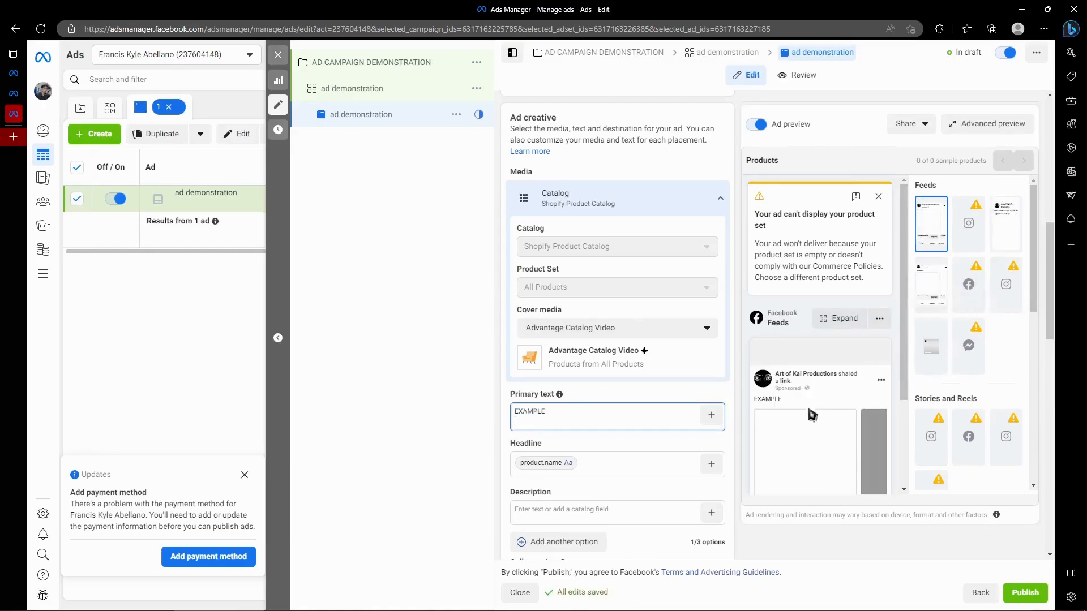
scroll(947, 444, down, 1)
scroll(947, 444, down, 2)
drag(904, 347, 891, 461)
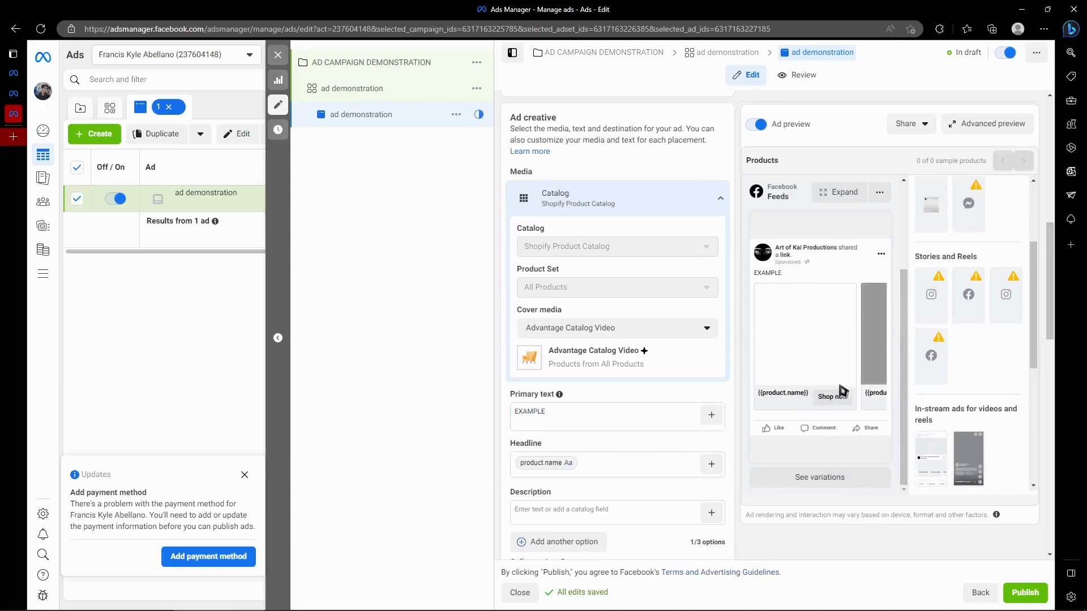
Step: Review the headline and description fields and the available call to action choices, leaving Shop now selected
scroll(617, 459, down, 1)
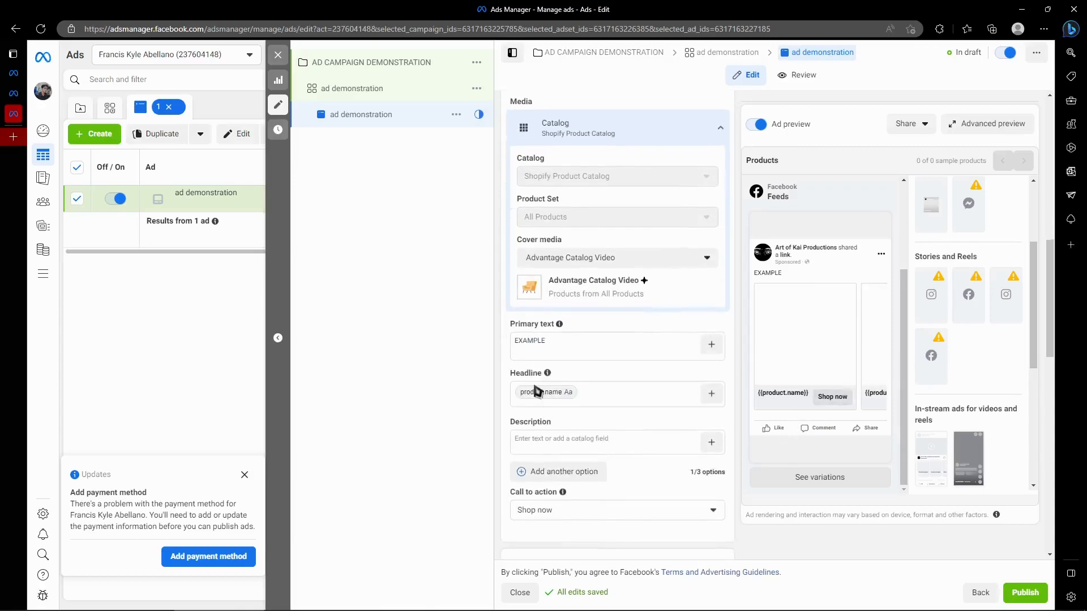
click(551, 443)
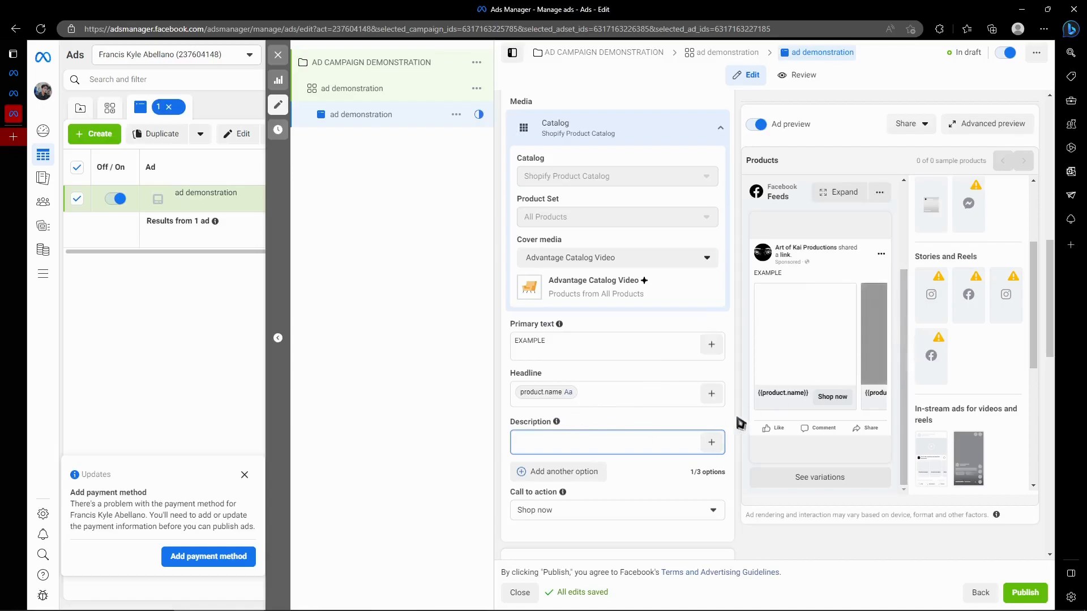
scroll(730, 417, down, 3)
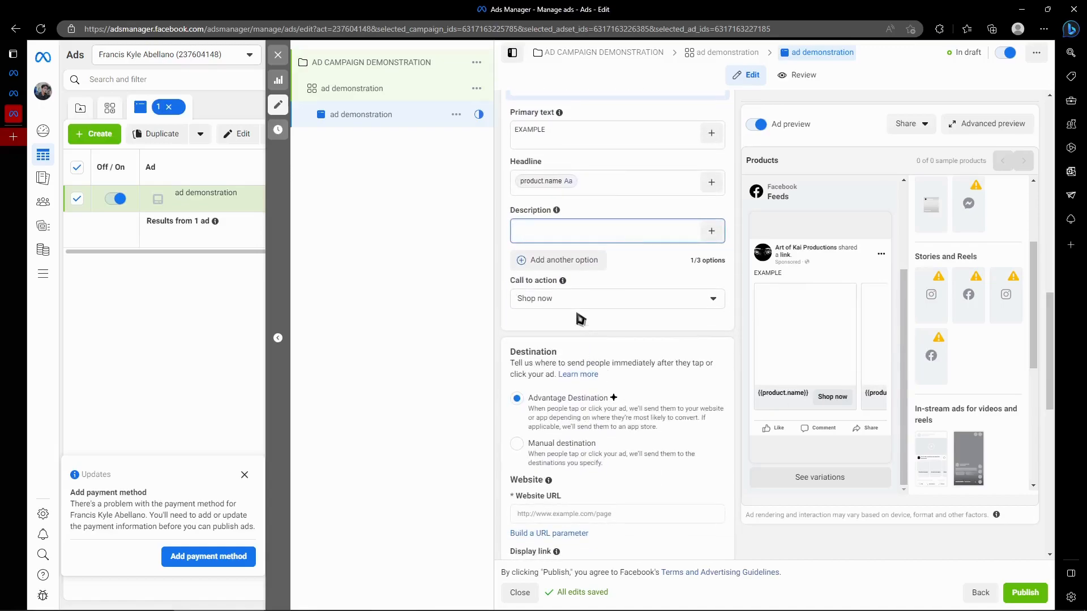
click(555, 300)
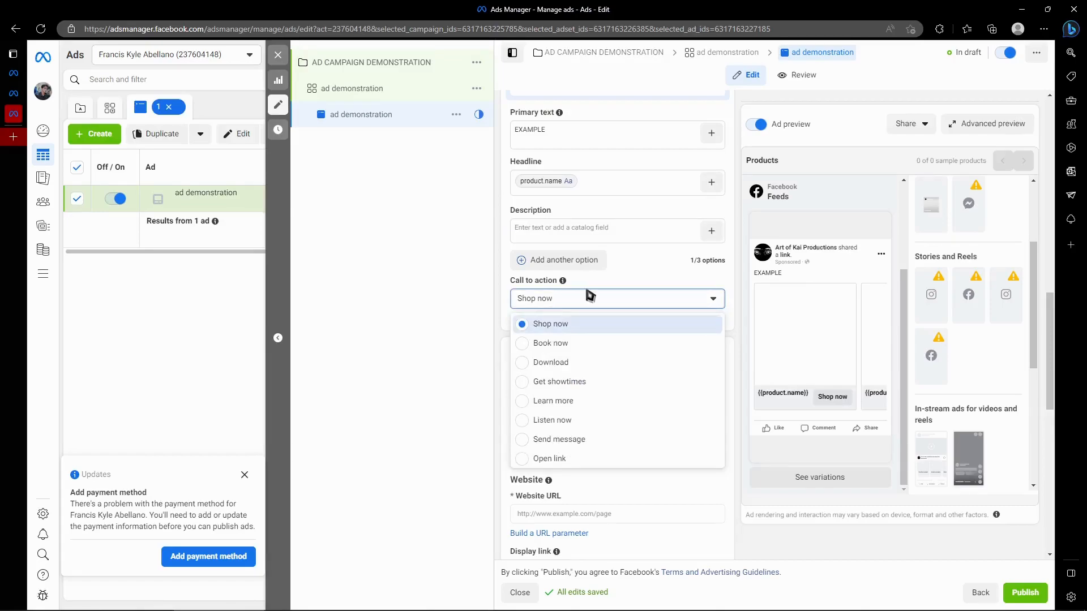
scroll(583, 363, down, 1)
scroll(578, 365, down, 3)
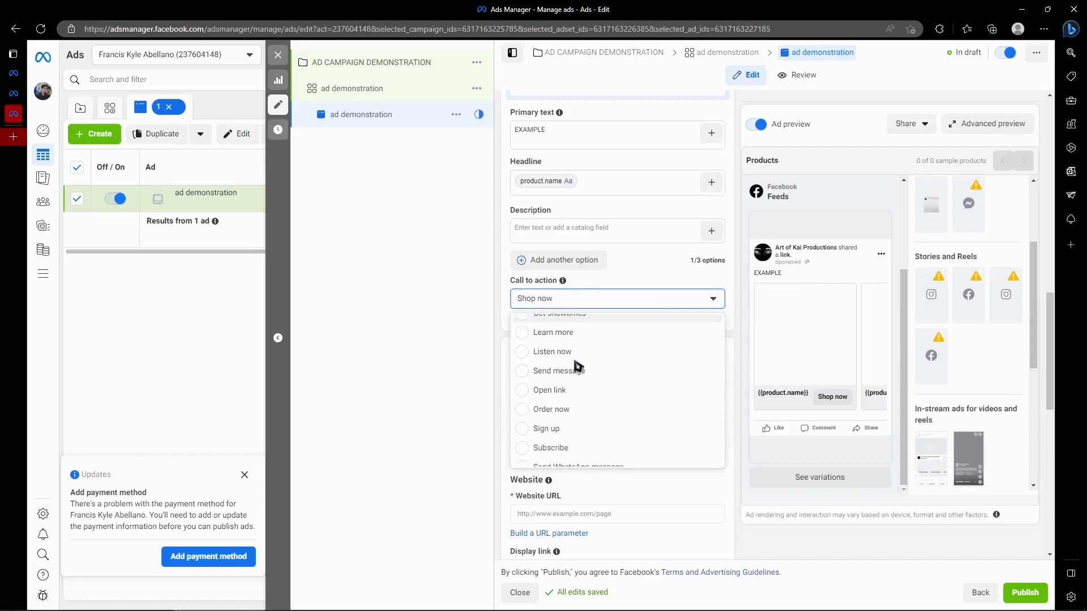
scroll(577, 365, up, 4)
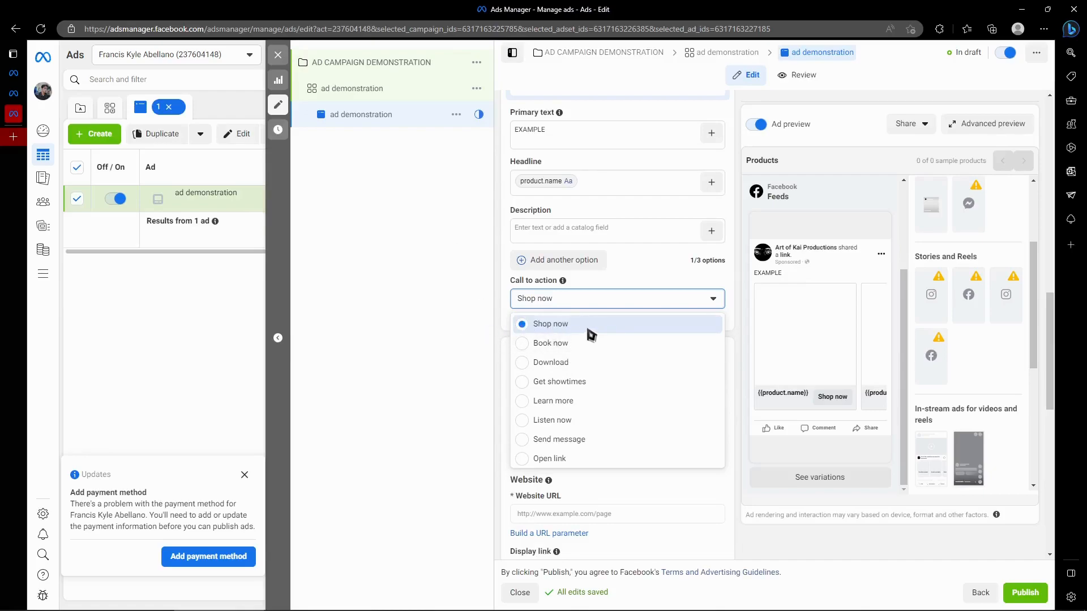
scroll(589, 334, down, 1)
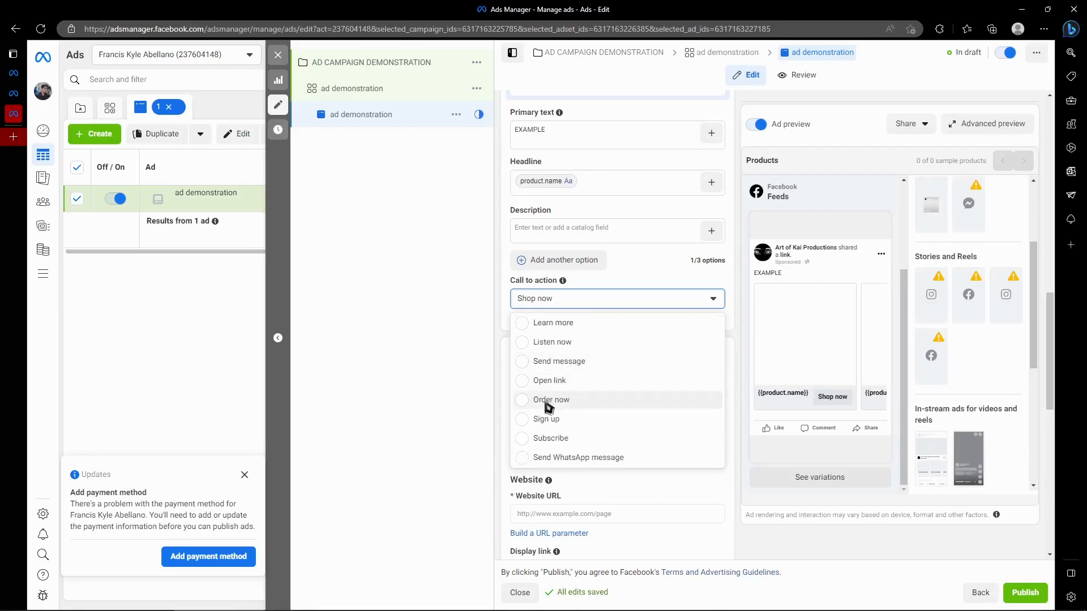
scroll(566, 425, up, 1)
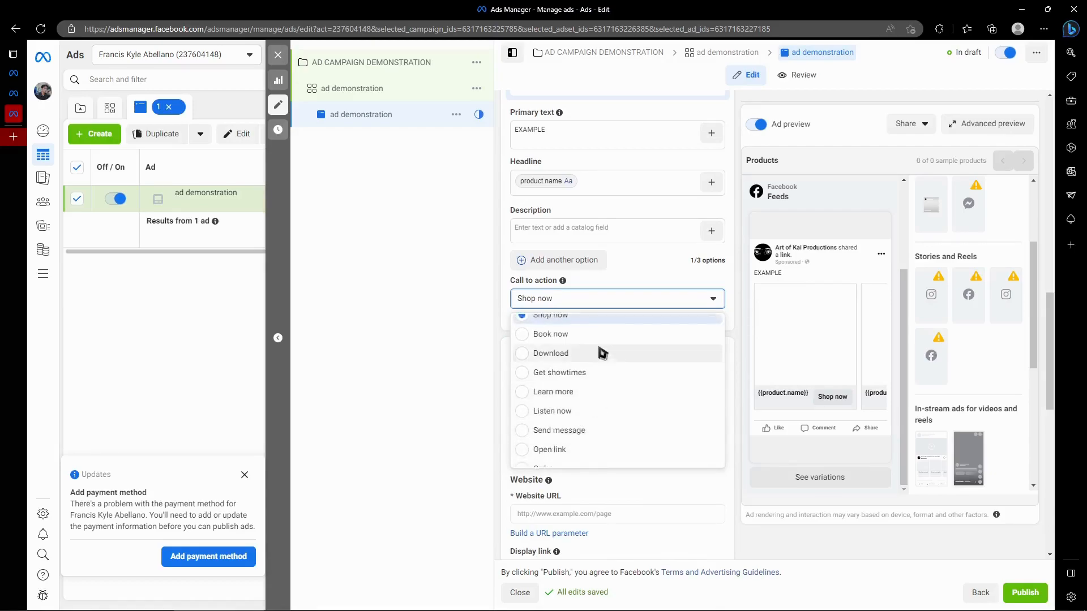
click(446, 335)
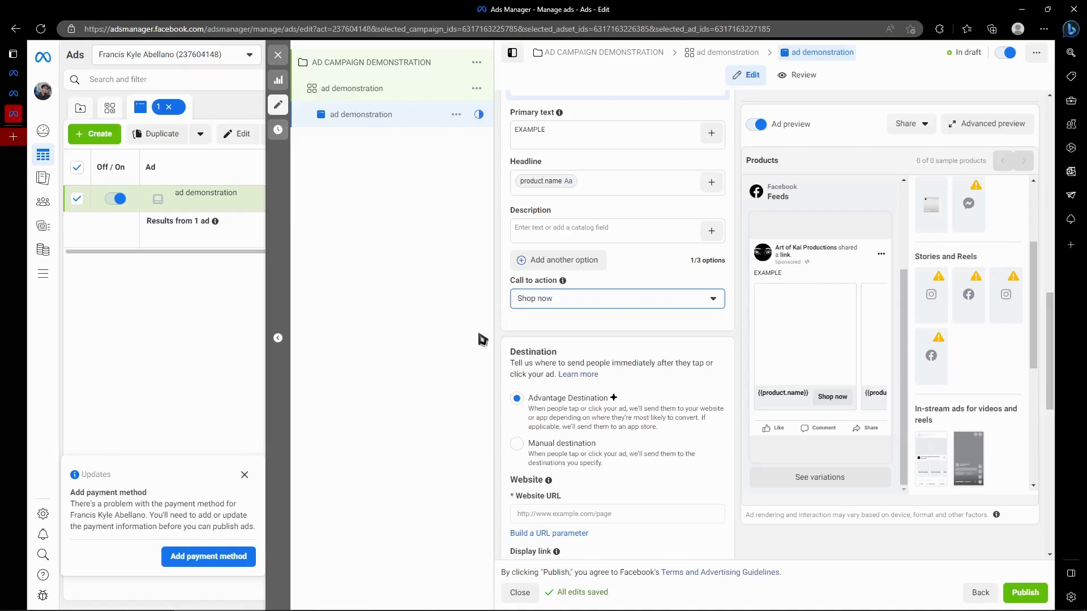
Step: Compare the ad's destination options and choose Manual destination
scroll(516, 310, down, 2)
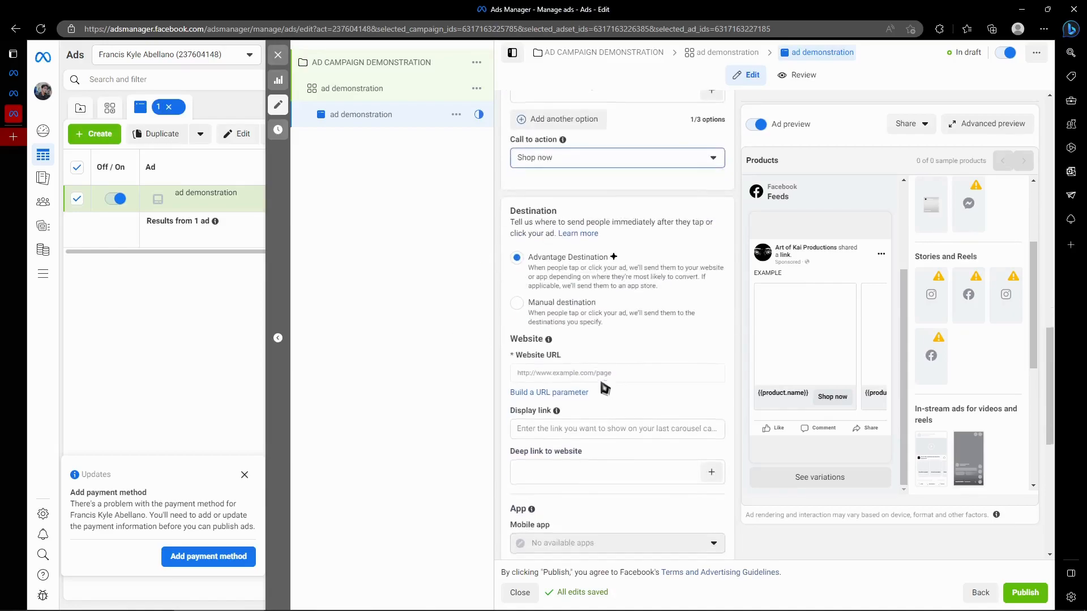
drag(522, 227, 650, 233)
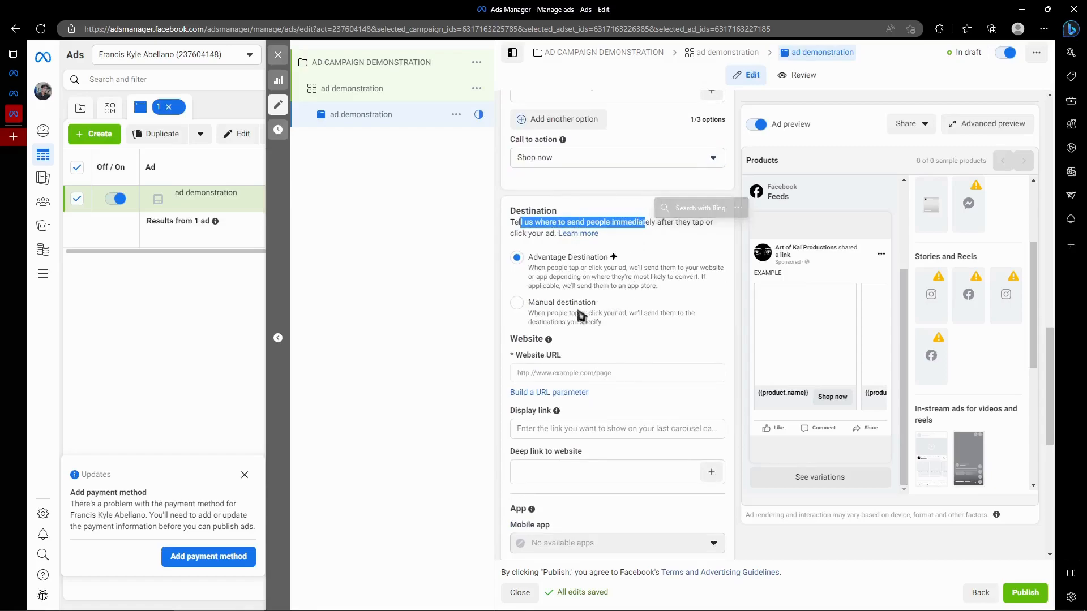
click(538, 304)
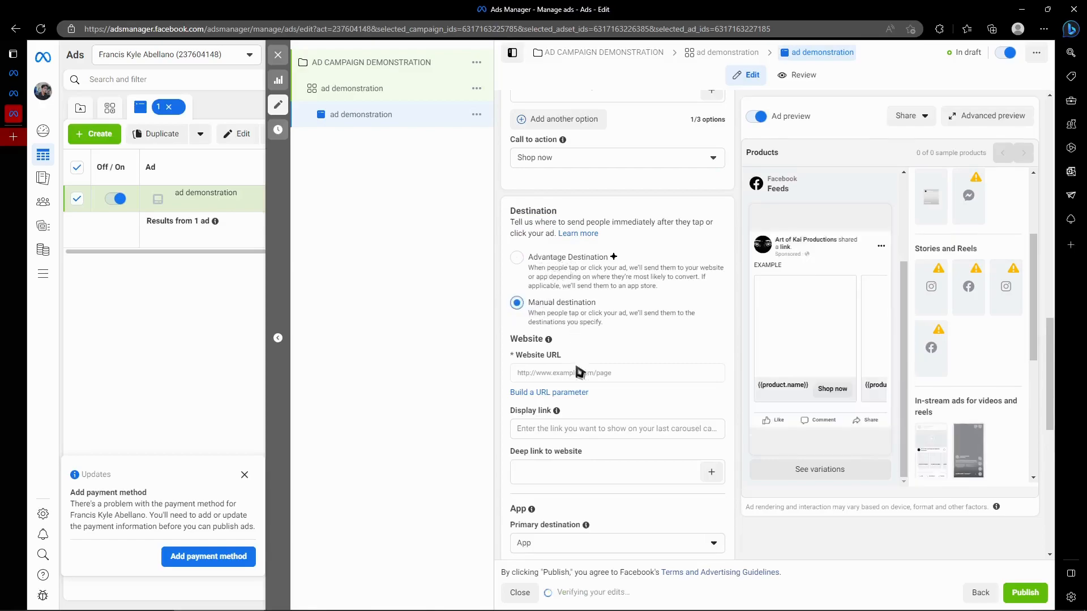
click(554, 376)
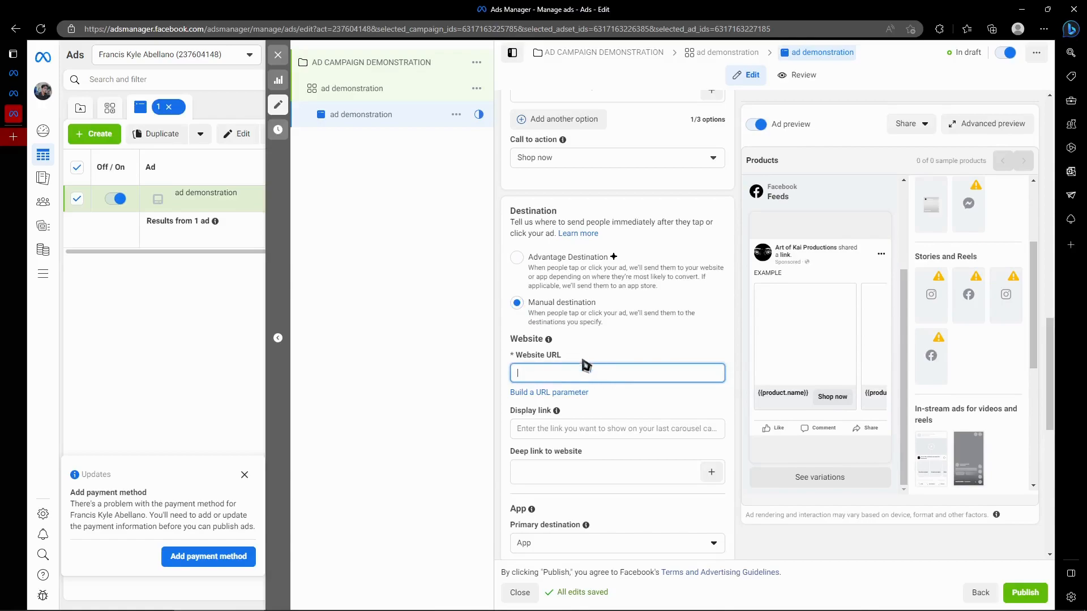
click(568, 263)
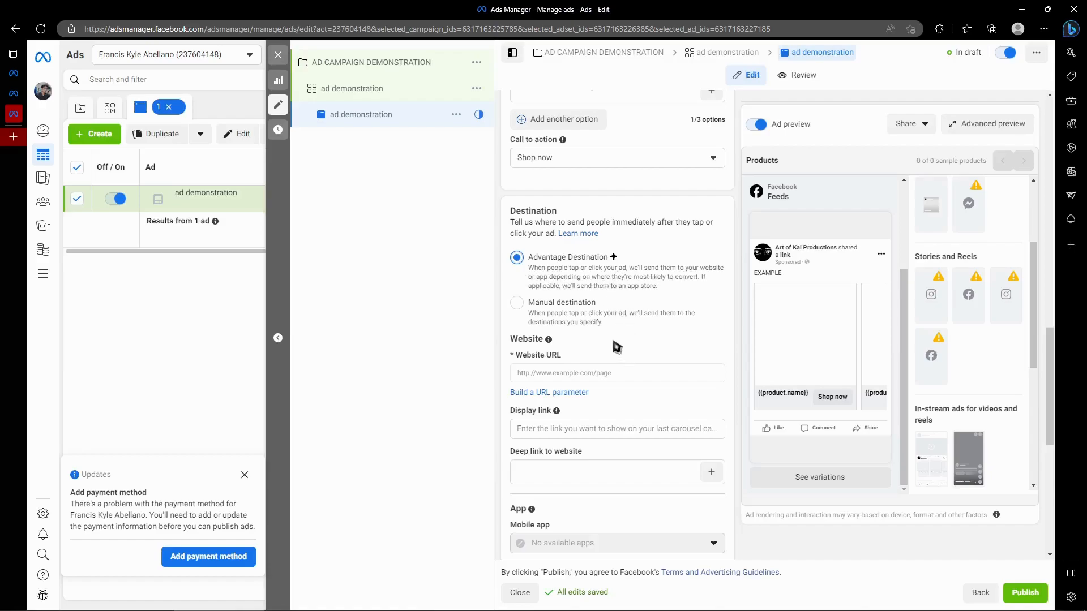
click(573, 318)
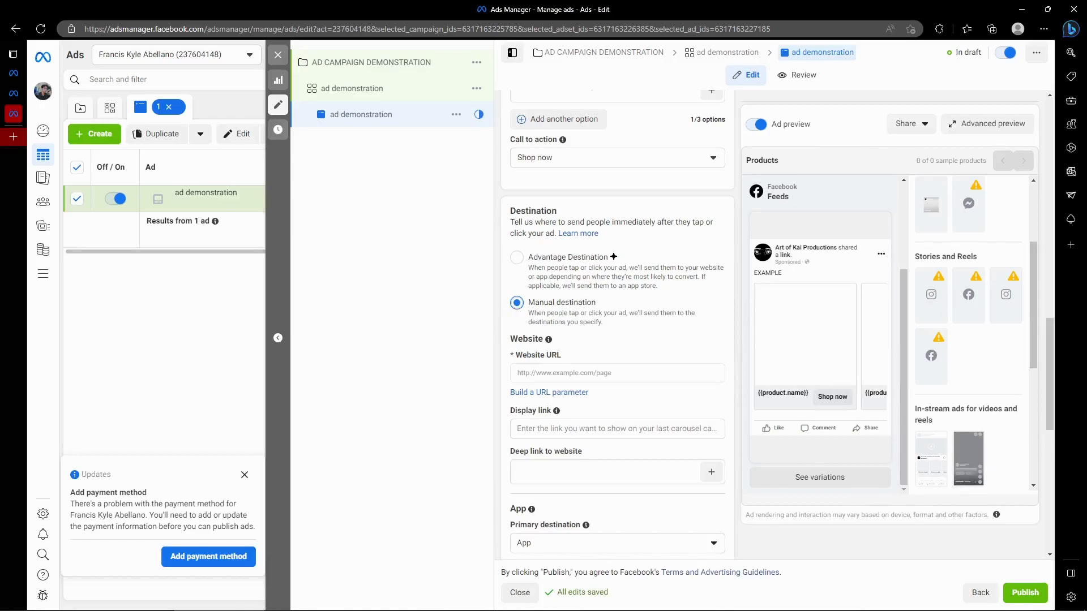
Step: Set the primary destination in the ad's App settings to Website
scroll(518, 431, down, 3)
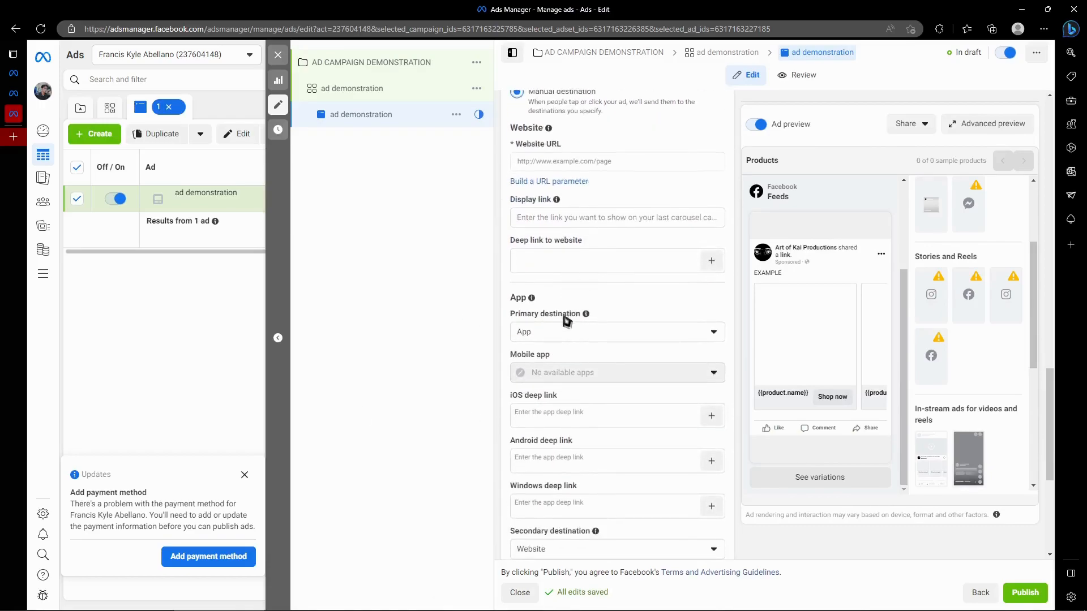
scroll(566, 320, down, 3)
click(540, 266)
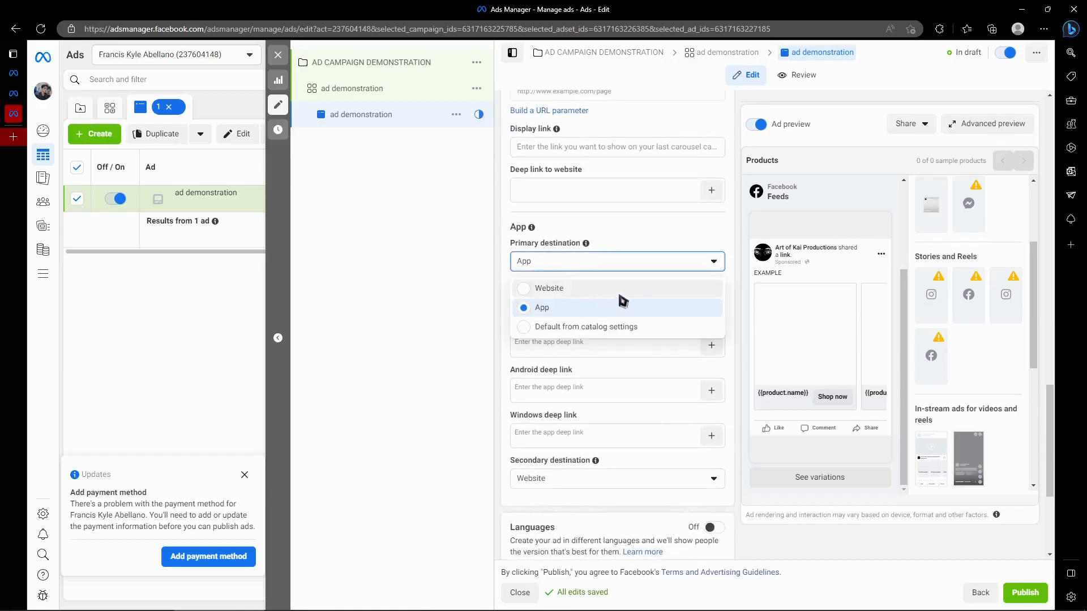
click(602, 308)
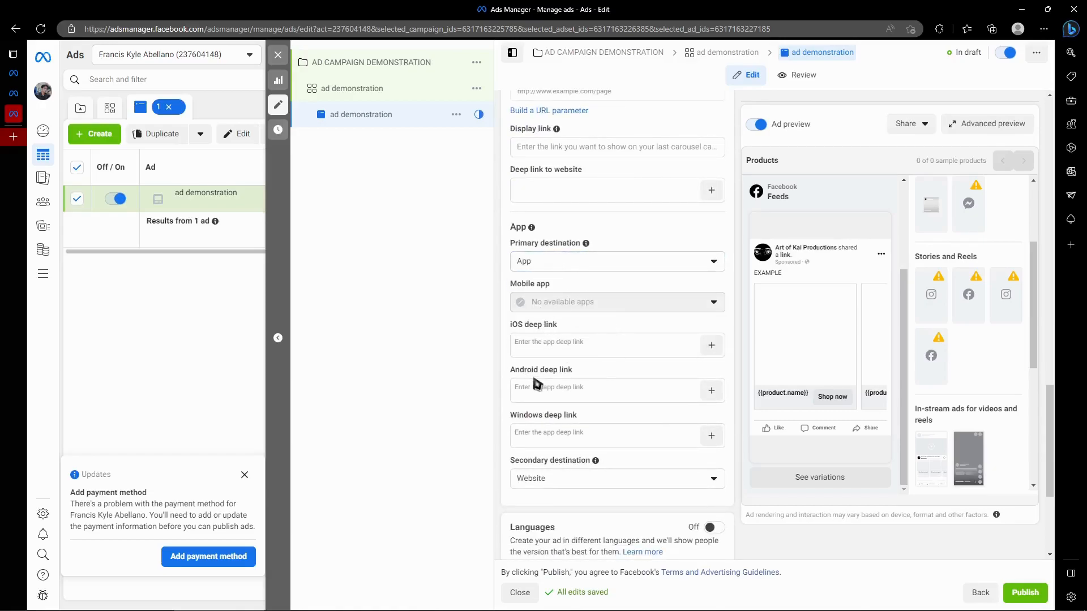
click(565, 266)
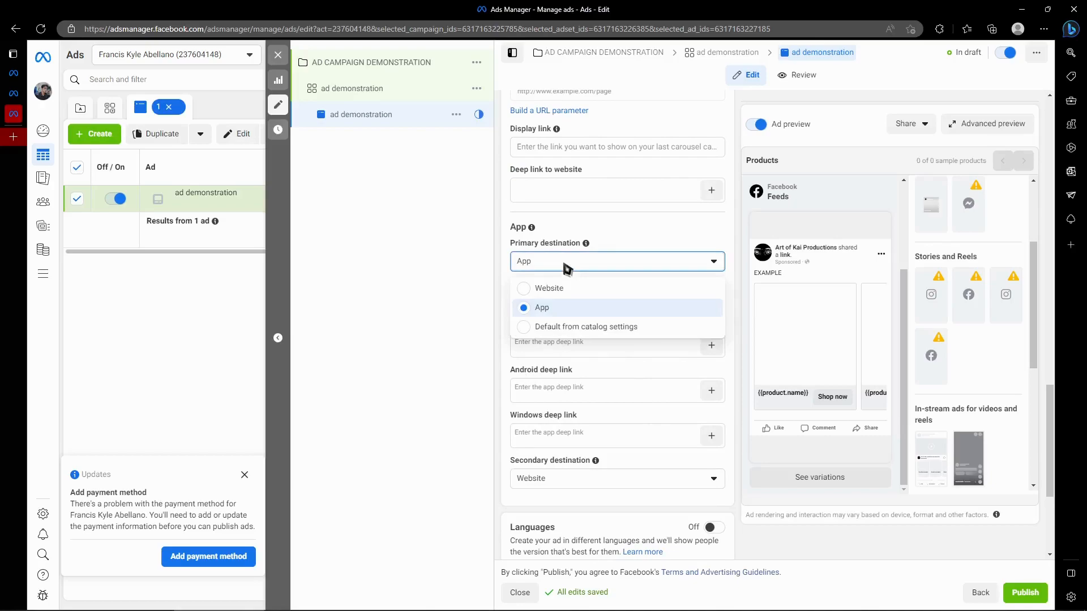
click(547, 289)
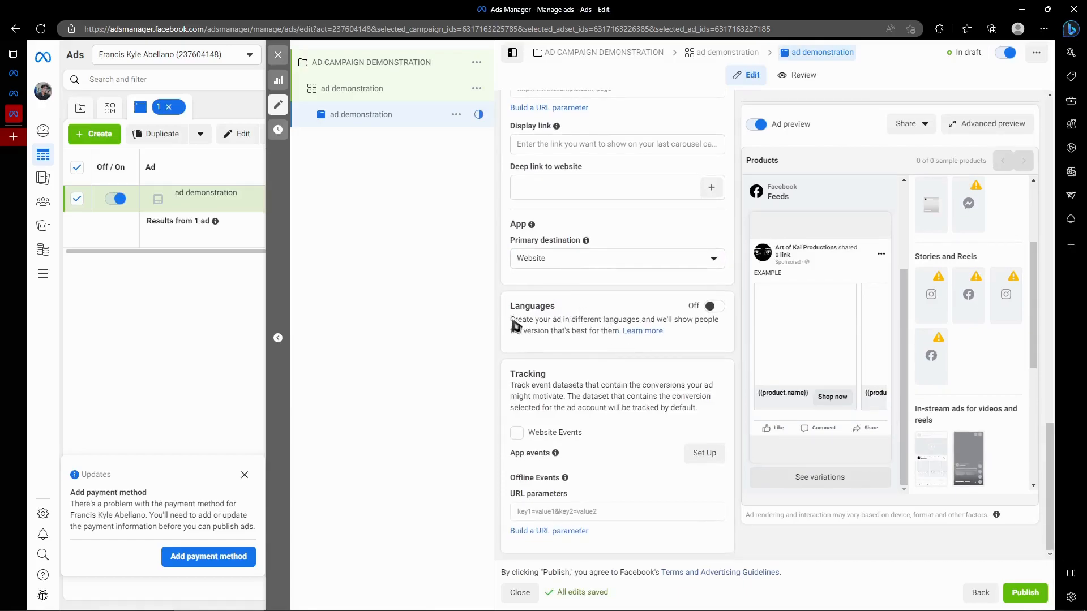
Step: Read the Languages section's description of creating the ad in different languages
drag(515, 320, 702, 328)
drag(558, 332, 663, 333)
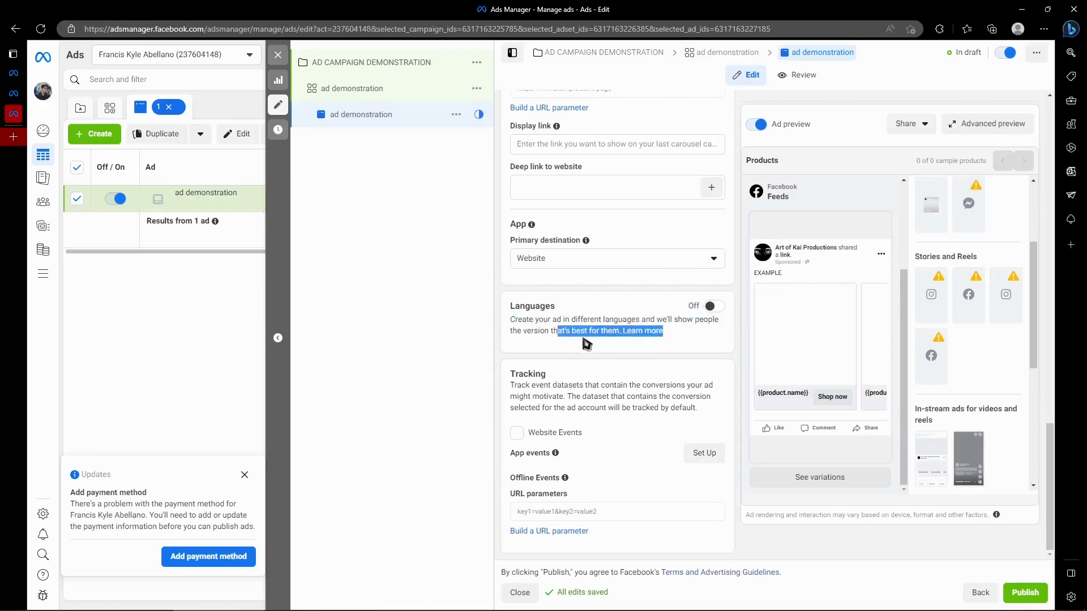
Step: Read the ad's Tracking options for website, app and offline events and URL parameters, along with the publishing terms
click(578, 372)
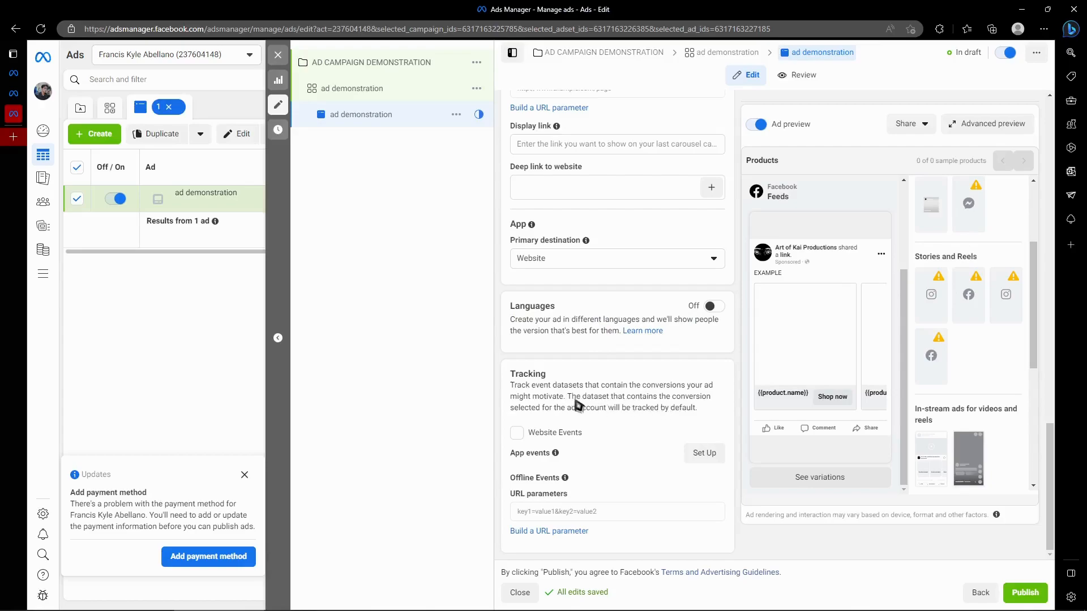
drag(571, 408, 654, 410)
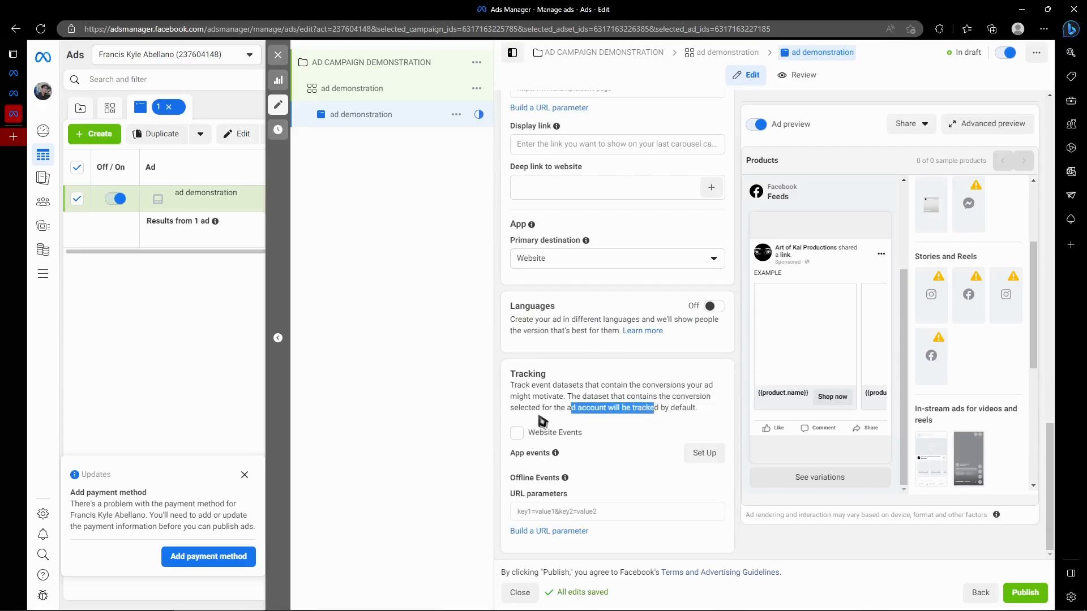
click(634, 471)
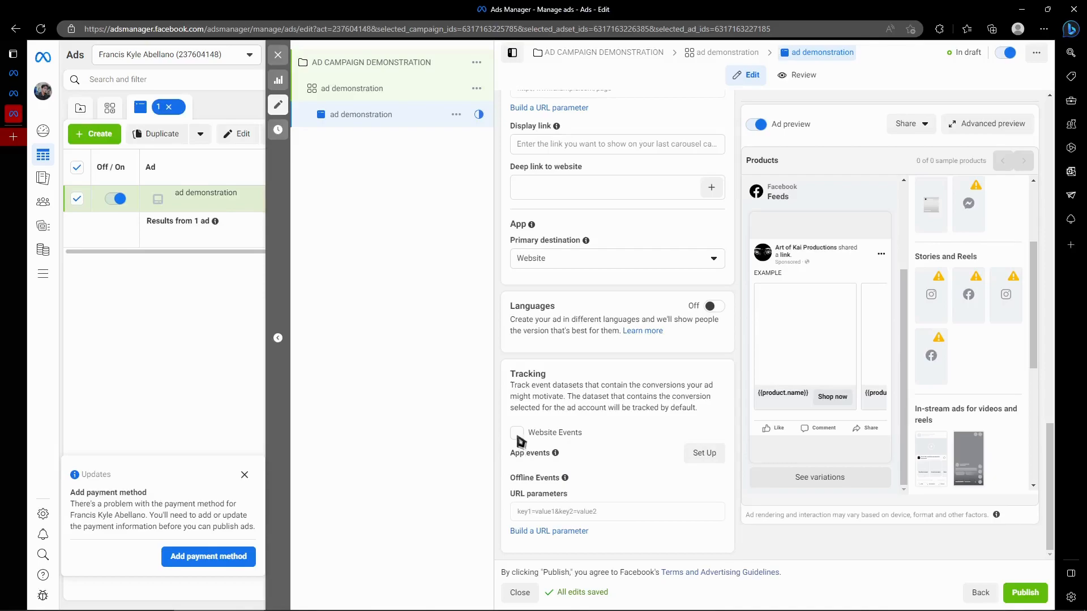
click(596, 513)
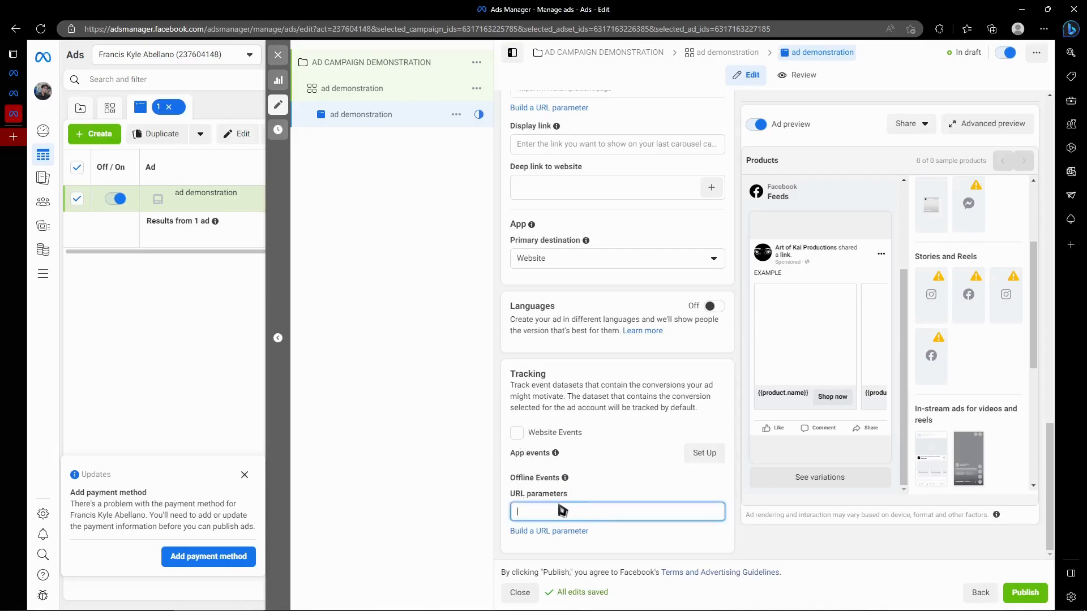
click(572, 535)
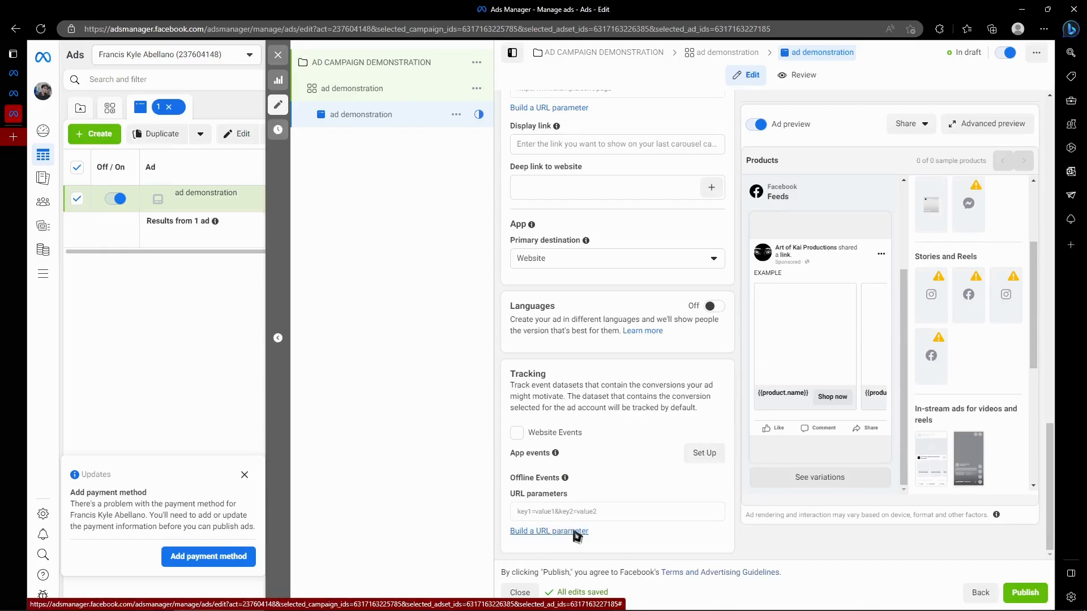
drag(507, 573, 618, 577)
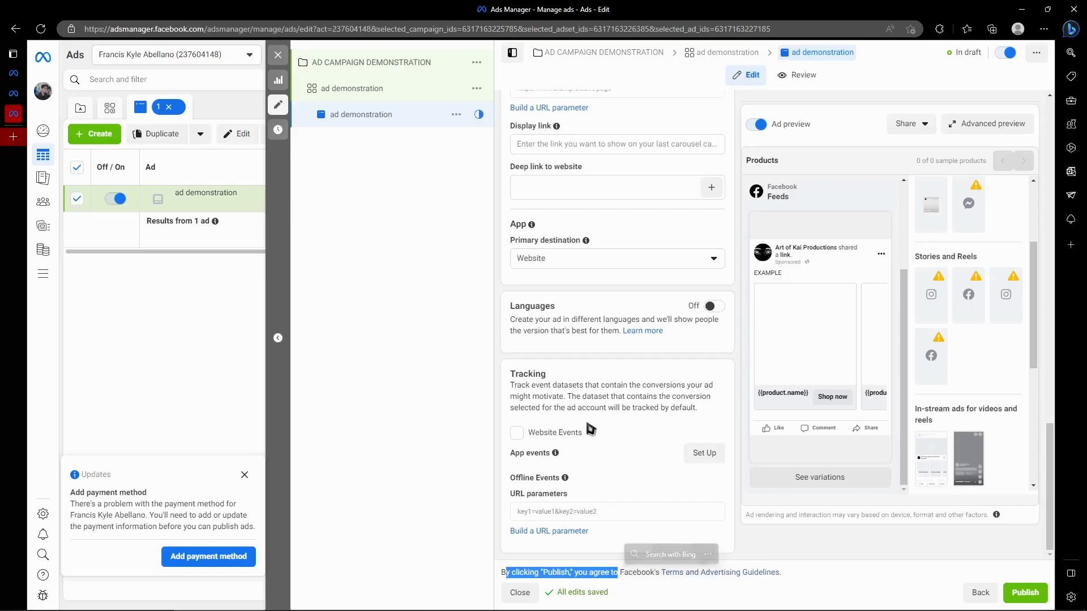
click(626, 420)
Step: Look back over the ad's settings and review its summary and the available feed, story and reel placement previews
scroll(631, 421, up, 6)
scroll(631, 422, up, 5)
scroll(651, 396, down, 6)
scroll(623, 375, down, 7)
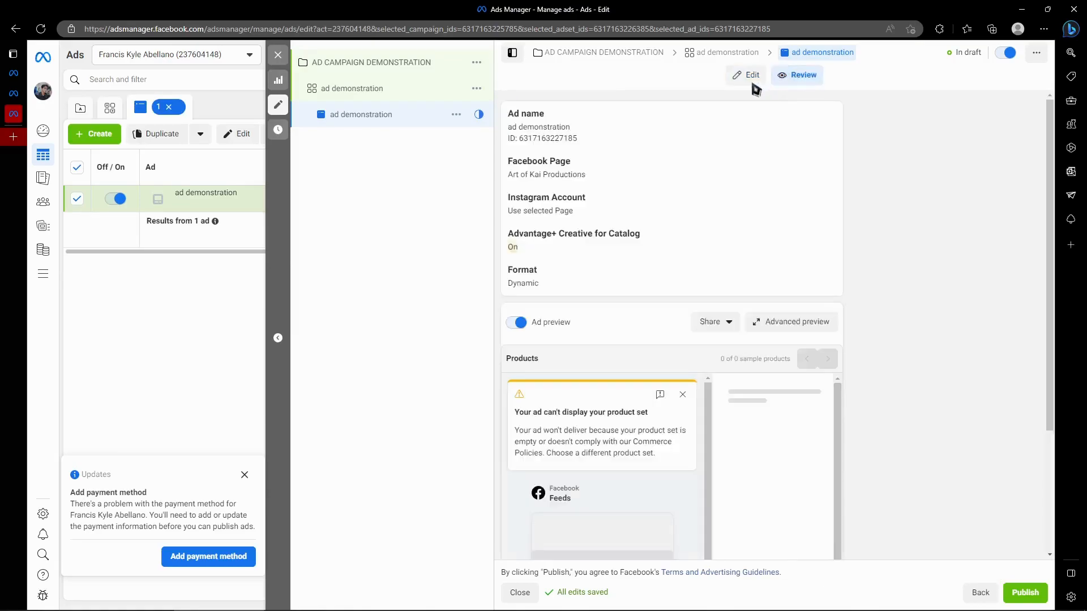
scroll(587, 162, down, 1)
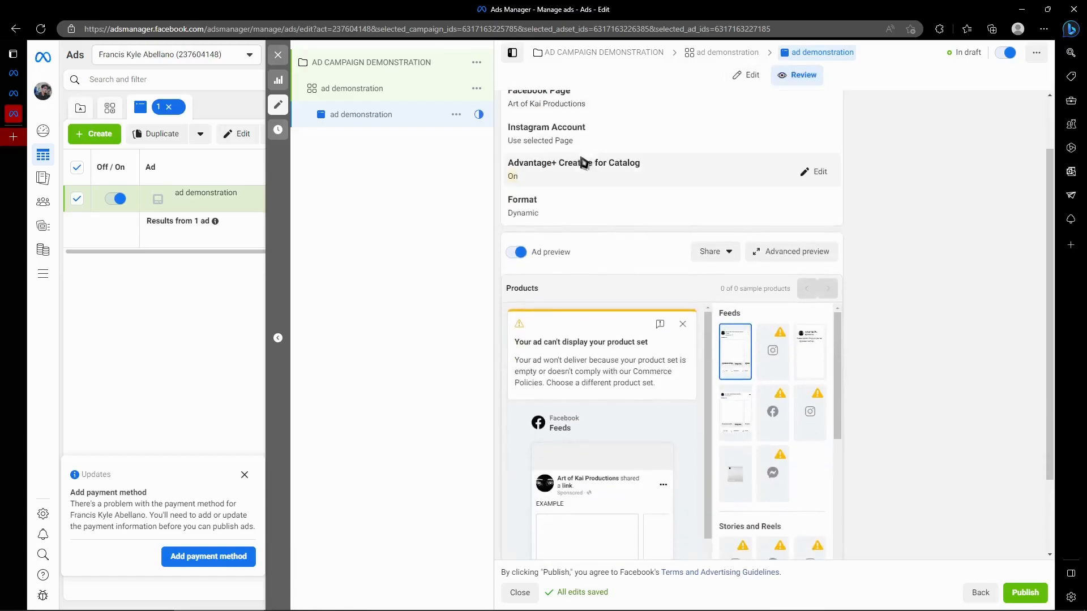
scroll(651, 255, down, 2)
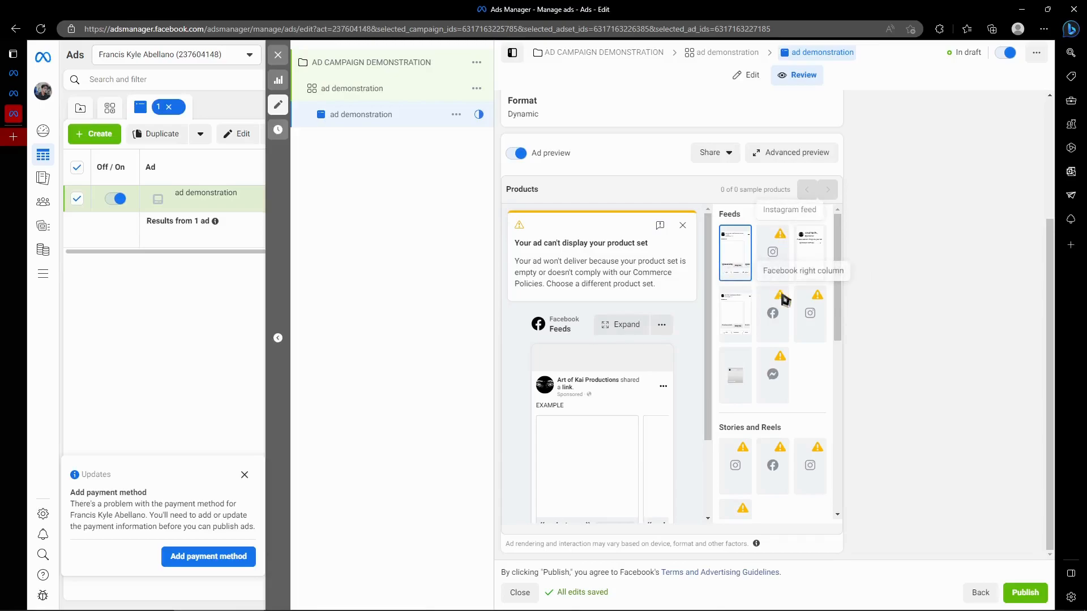
scroll(784, 437, down, 1)
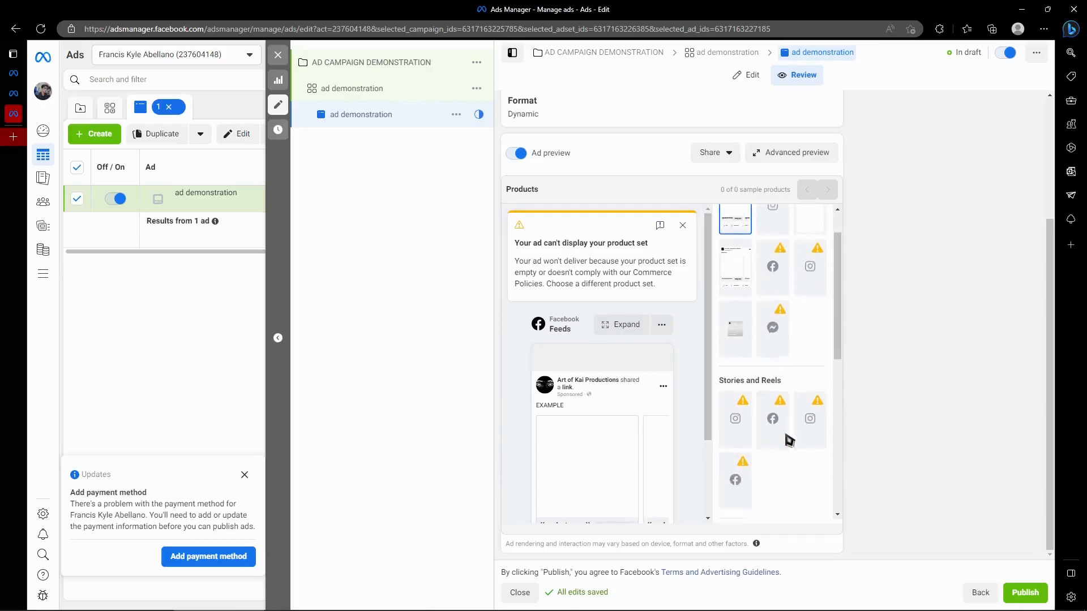
scroll(804, 294, up, 1)
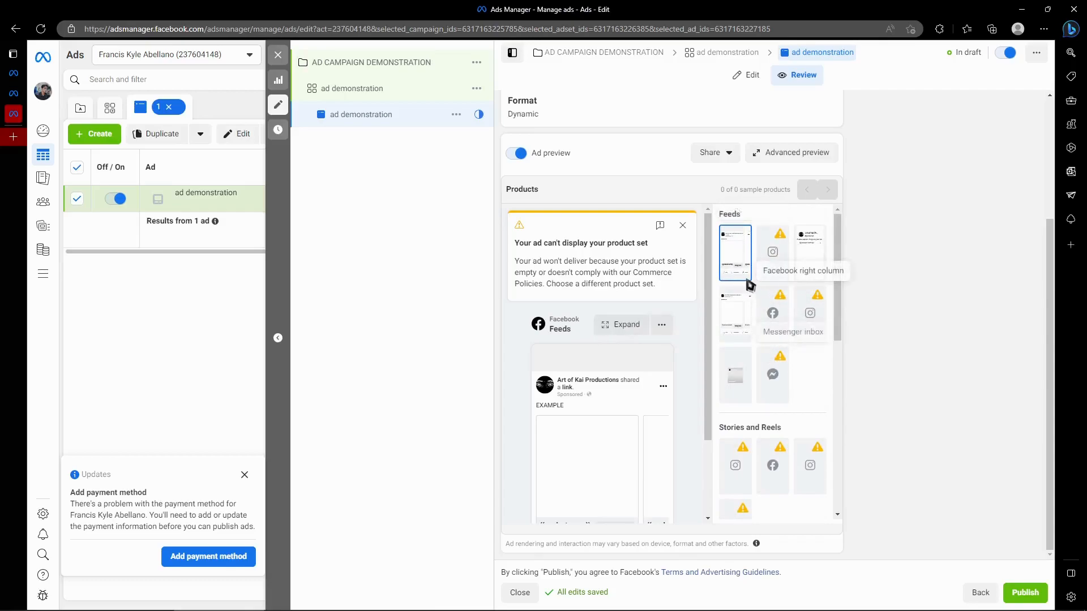
Step: Preview the ad in the Messenger inbox placement and check it against the ad summary
click(780, 383)
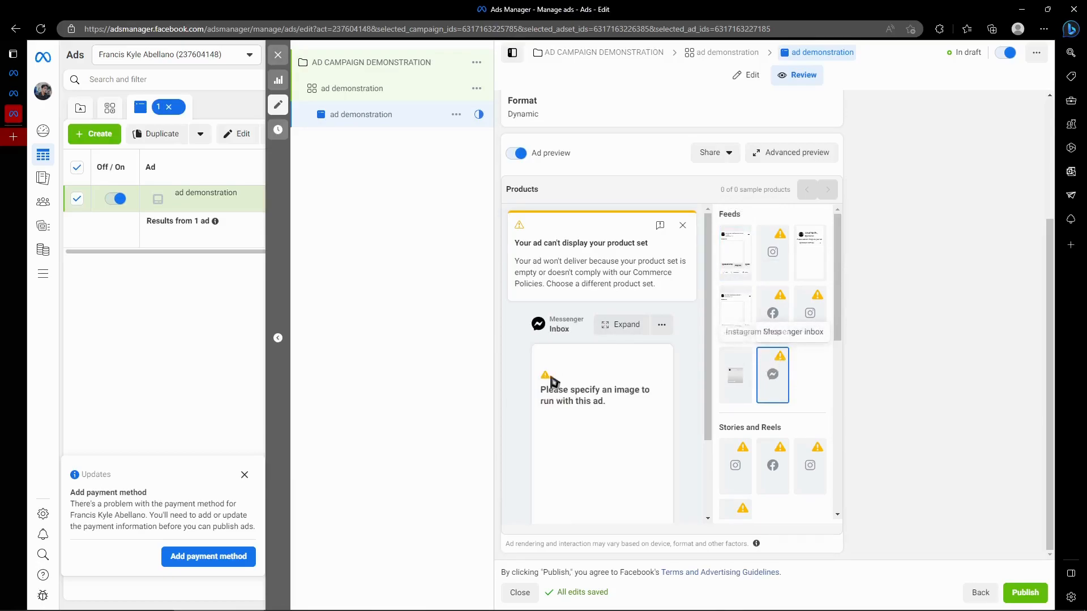
scroll(606, 290, down, 2)
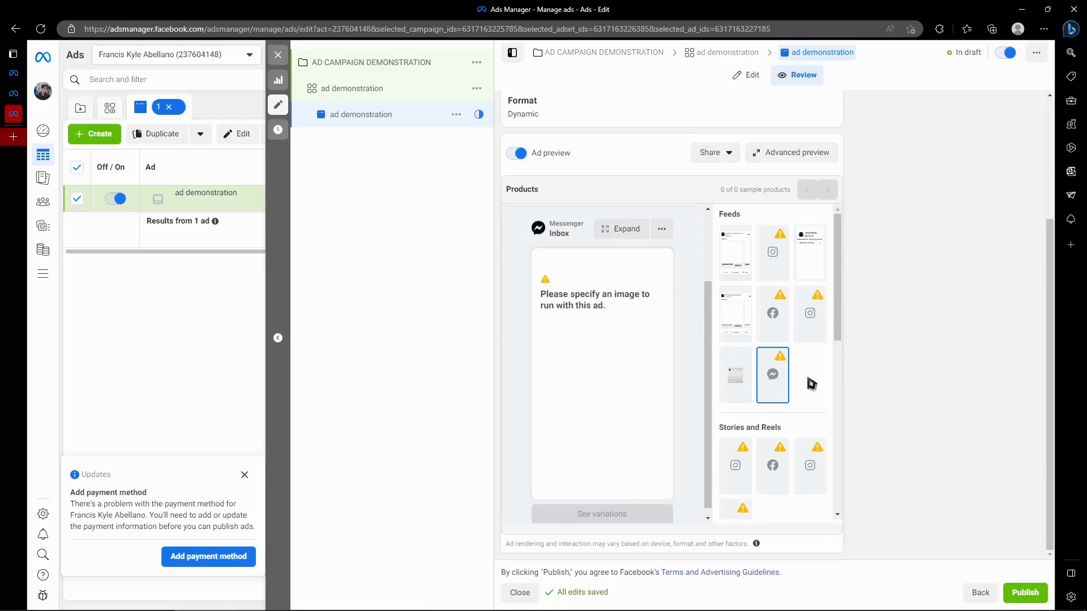
scroll(811, 336, up, 3)
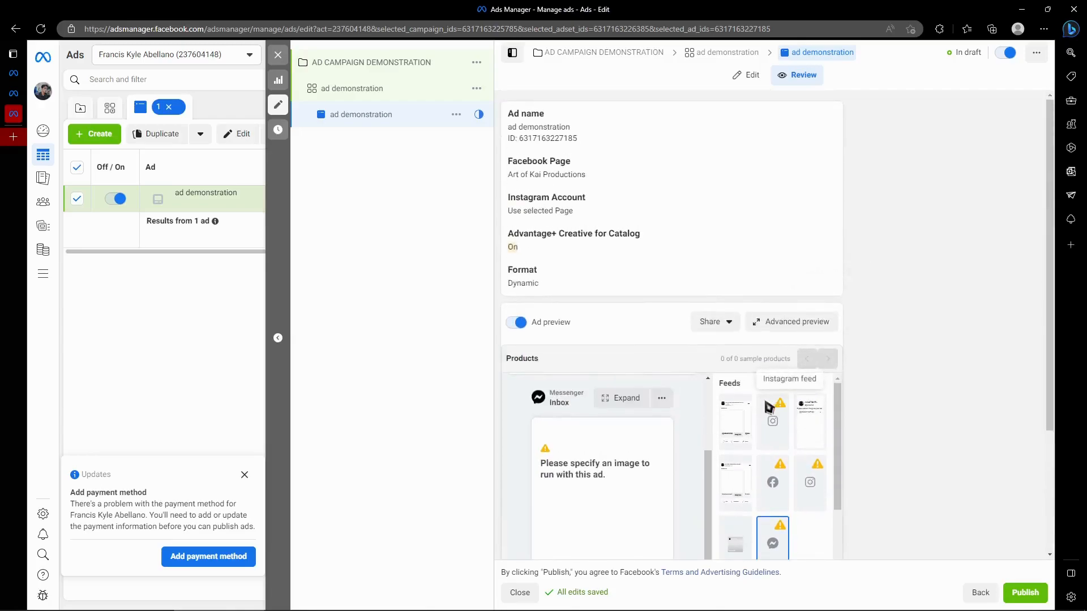
scroll(773, 443, down, 2)
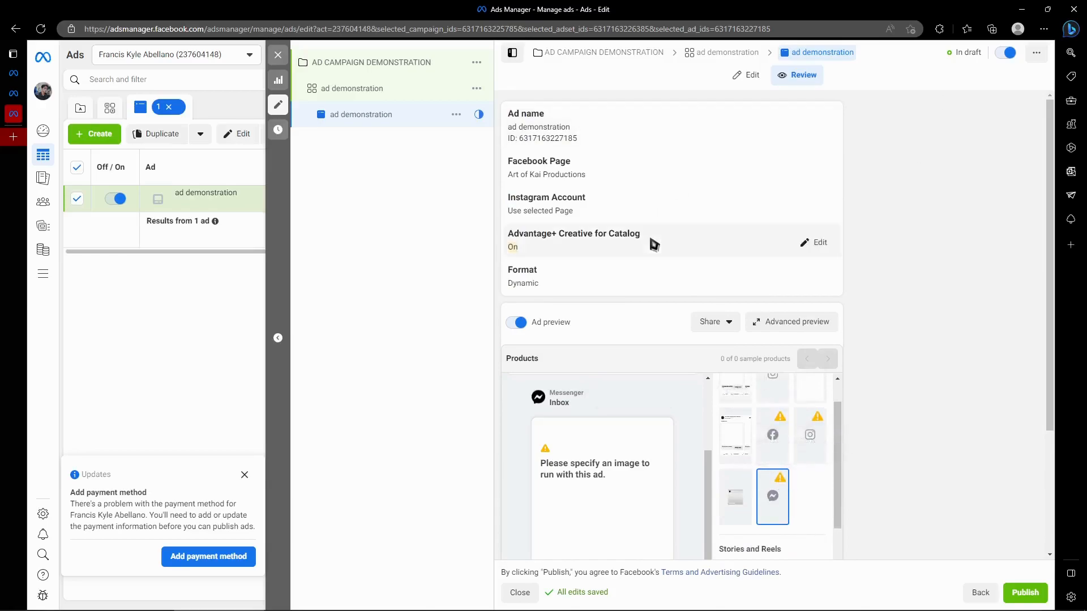
Step: Return to editing the ad and try to publish it, dismissing the payment information form without filling it in
click(754, 71)
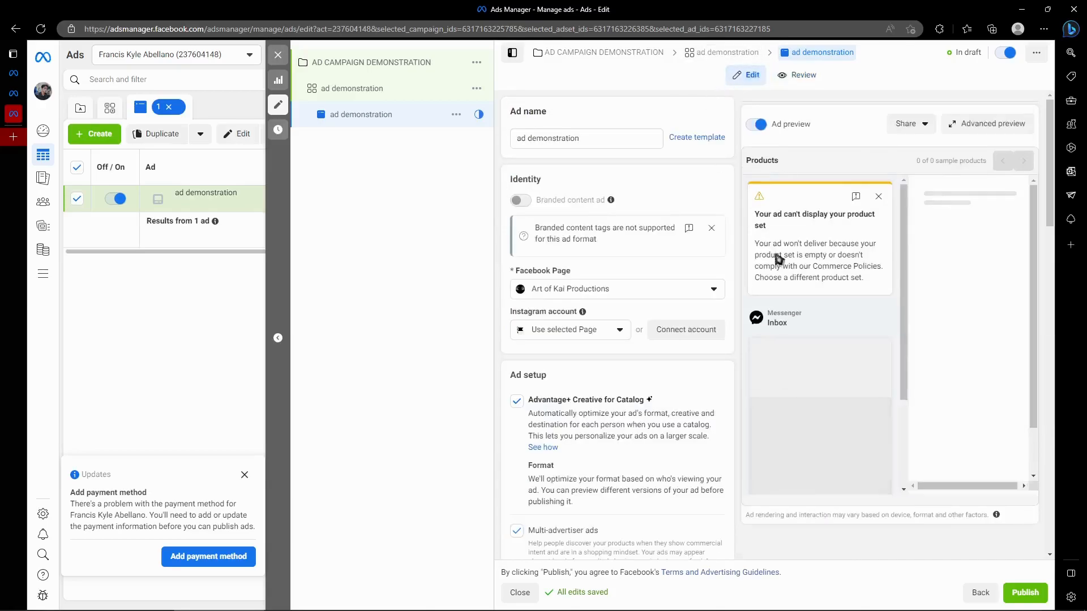
scroll(692, 381, down, 2)
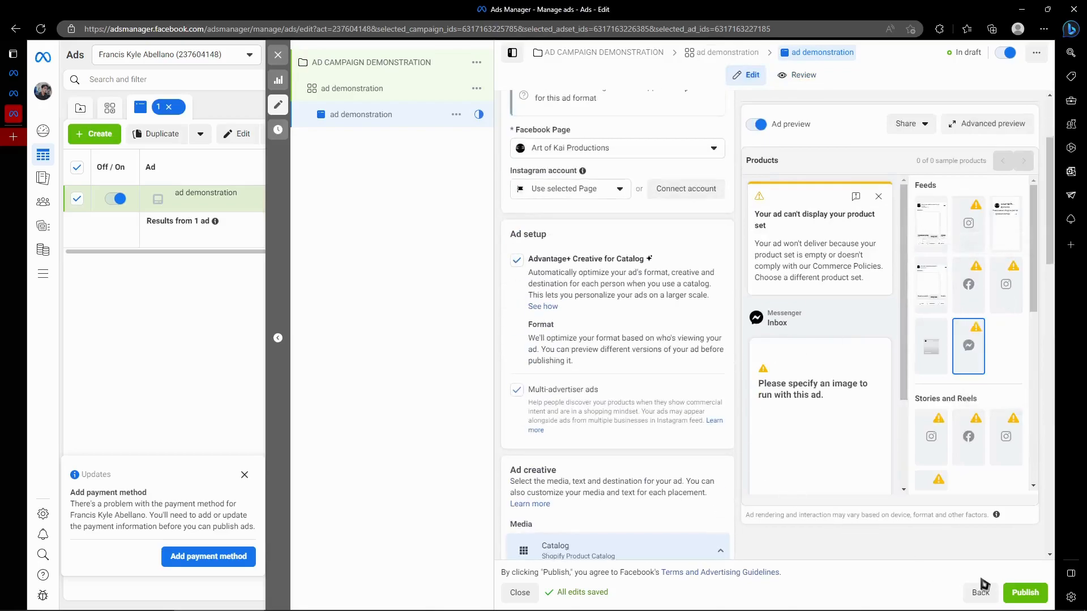
scroll(711, 487, down, 1)
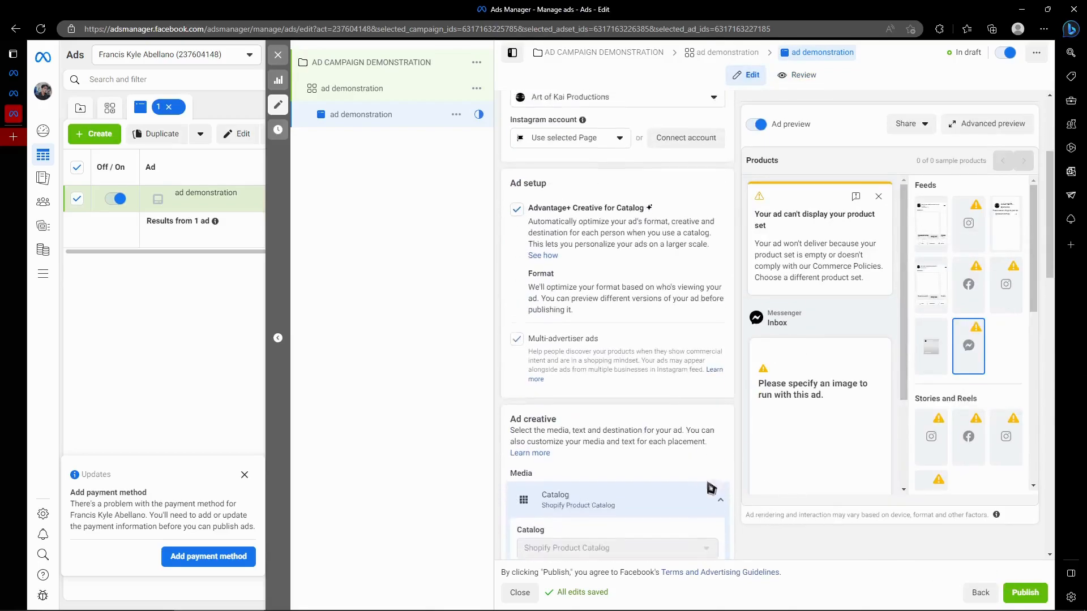
click(1019, 593)
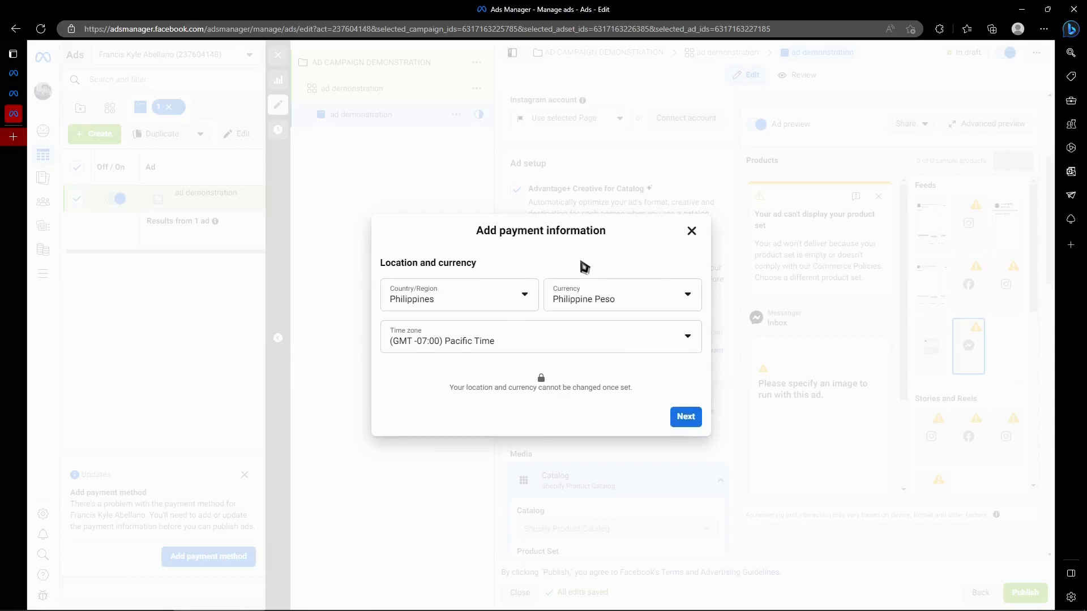
click(692, 231)
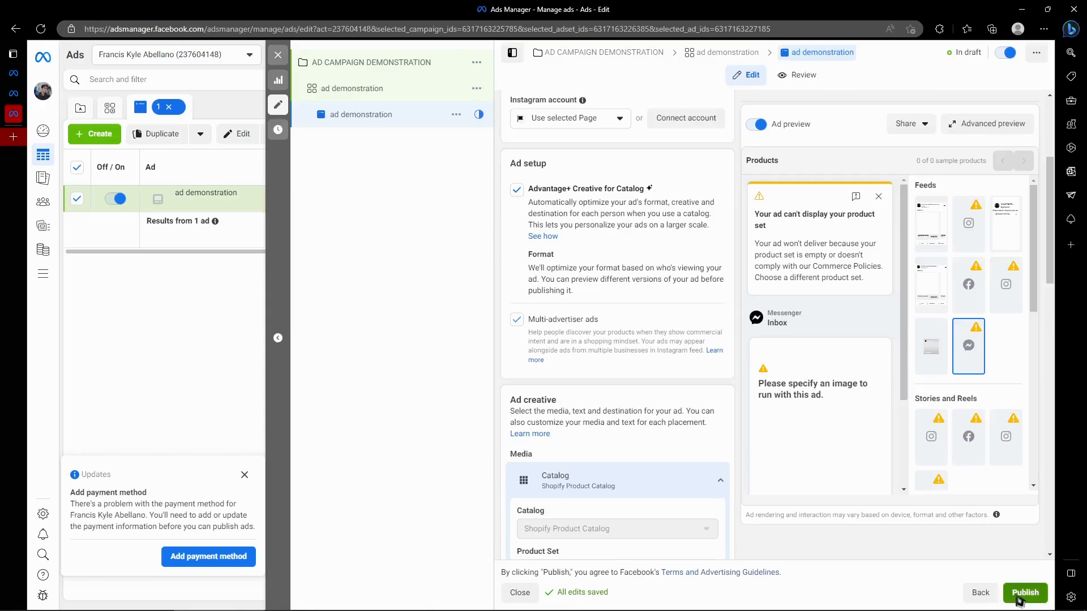
Step: Go back to the ad set and close the editor, reading the Add payment method notice beside the ad sets list
click(981, 593)
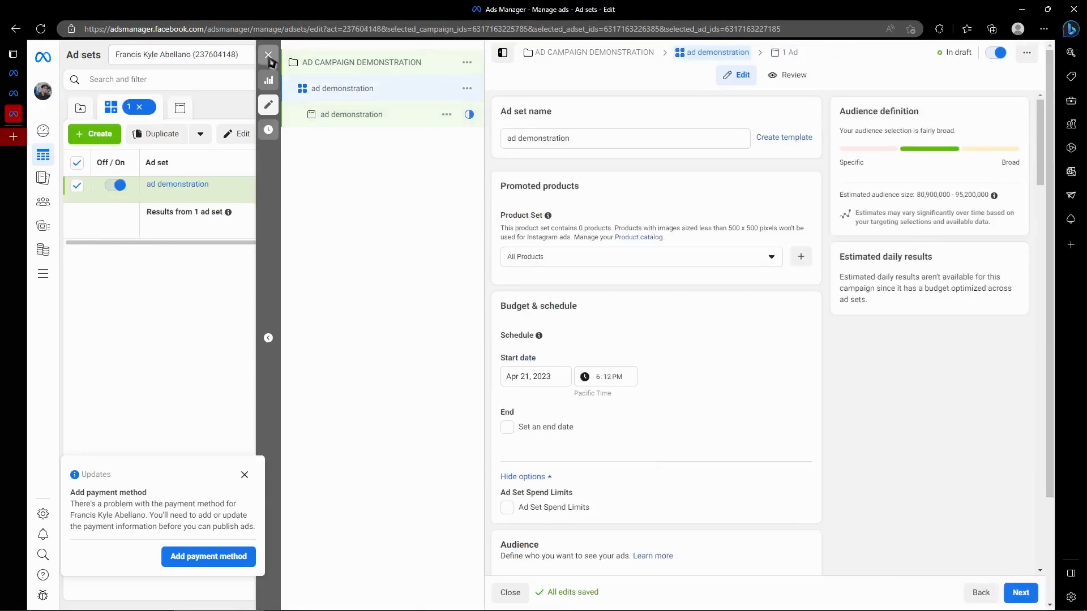
click(269, 57)
click(562, 294)
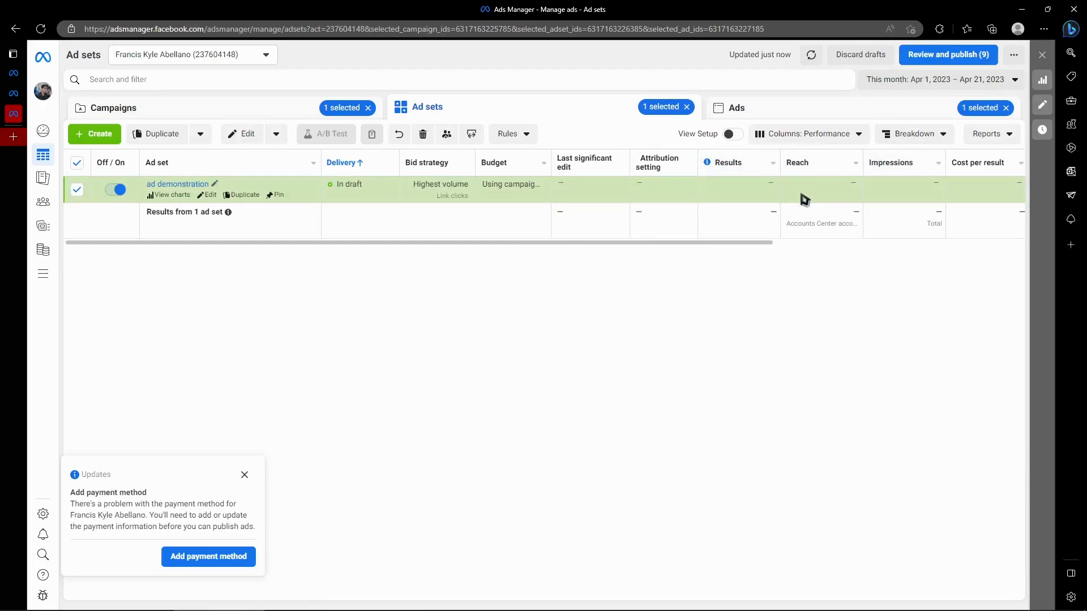
drag(85, 503, 187, 515)
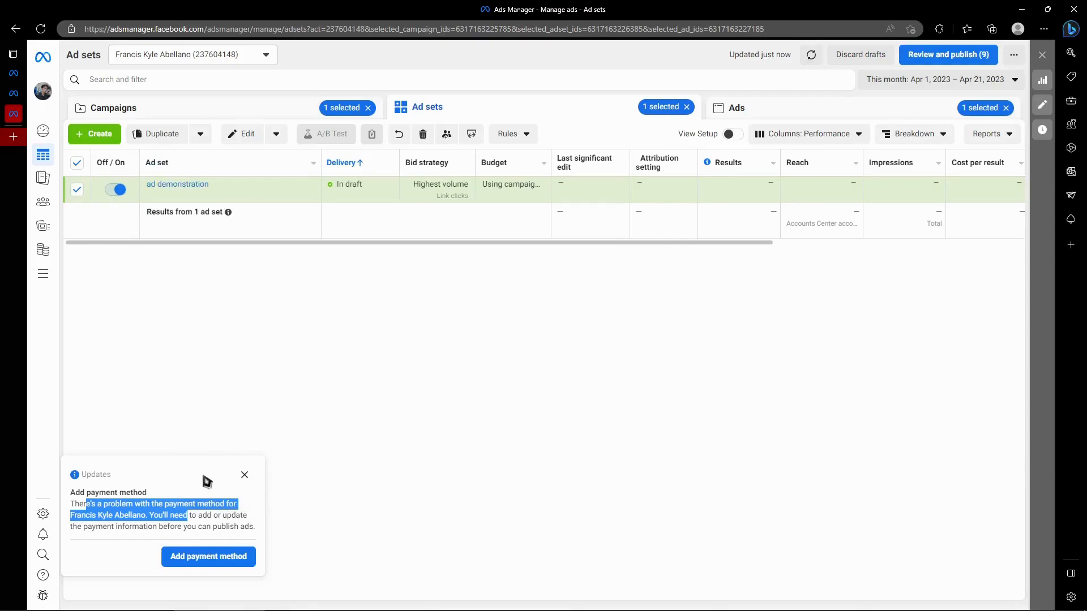
click(237, 486)
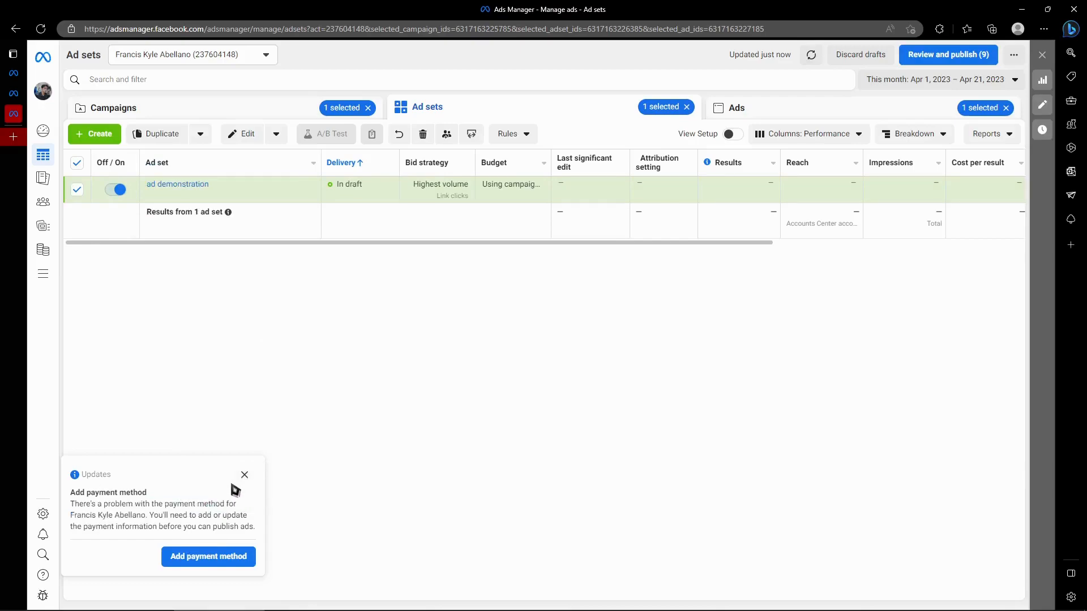